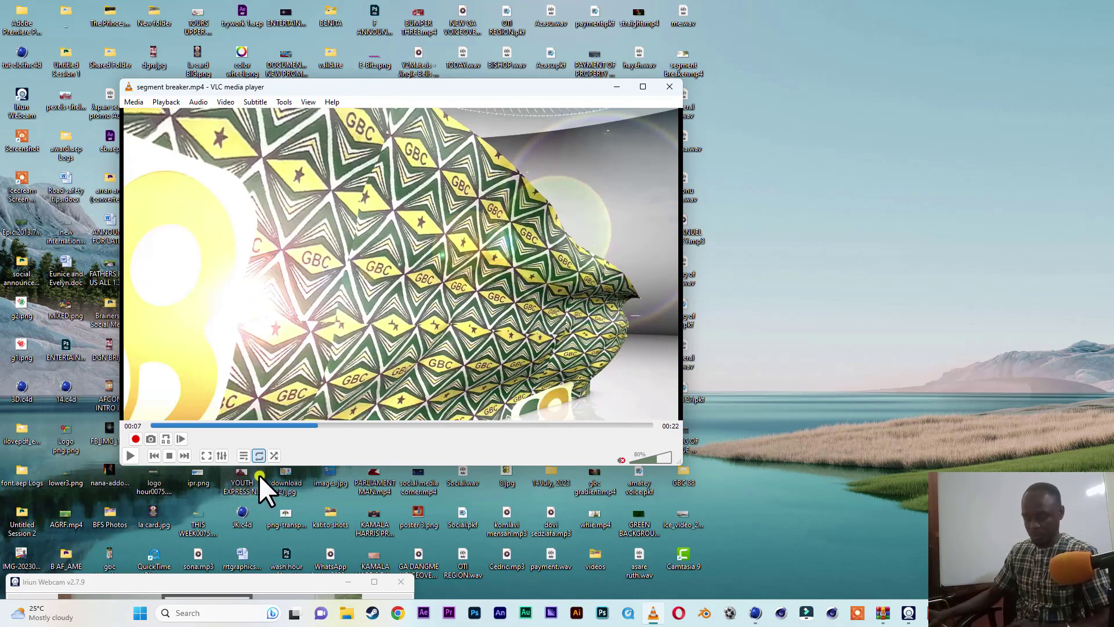
Step: Play the segment breaker.mp4 reference clip and close the video player
key(space)
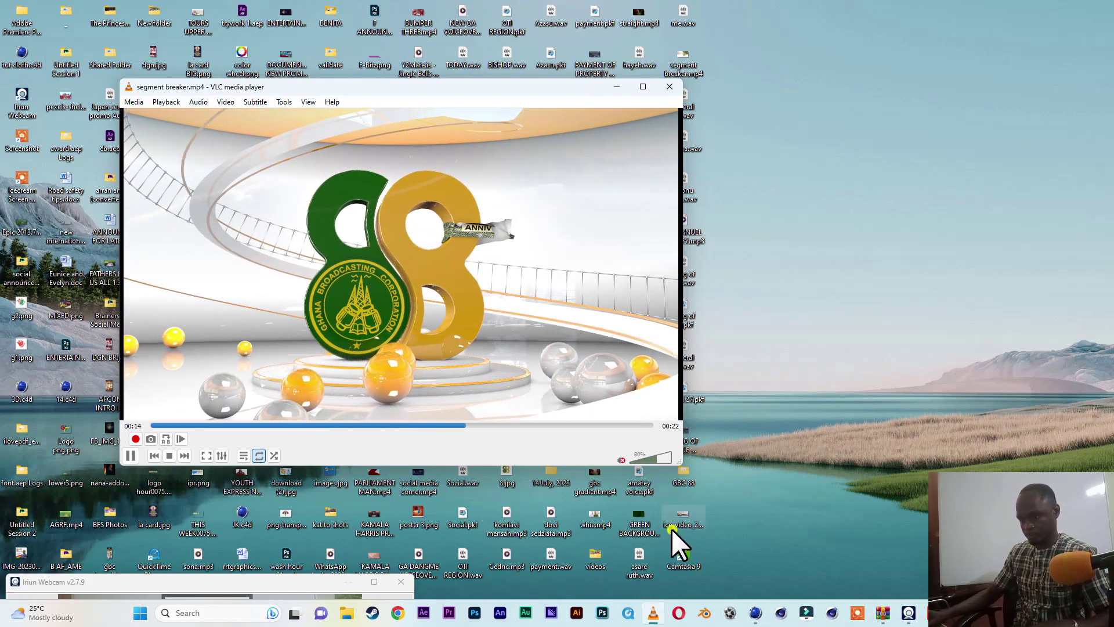
click(672, 88)
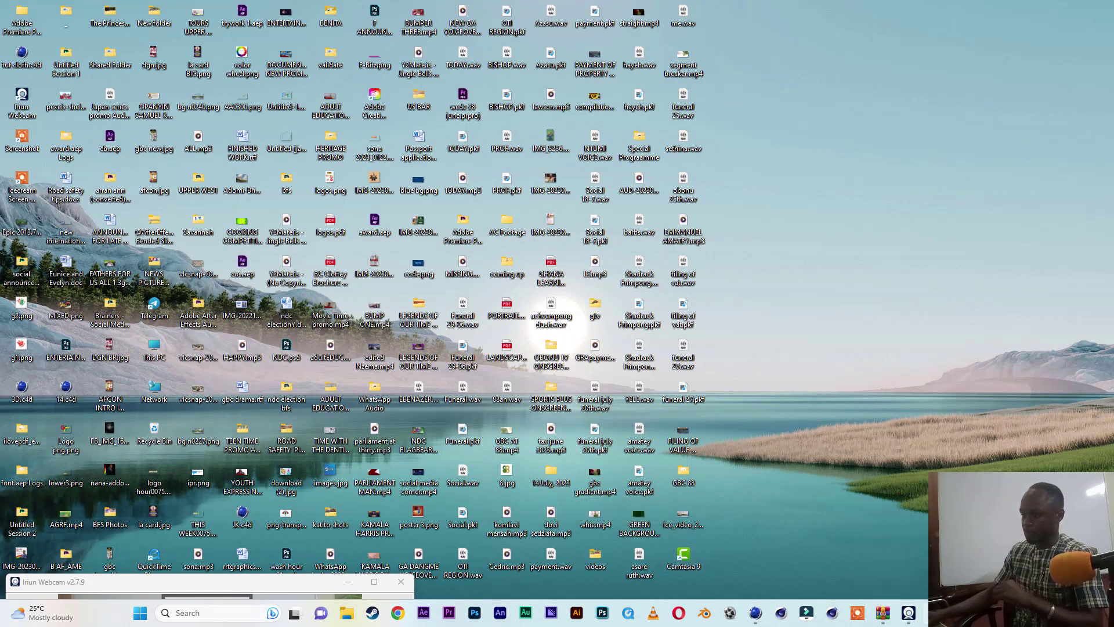
Step: Switch to the empty Cinema 4D project and move the screen recorder window off the attribute settings
click(934, 613)
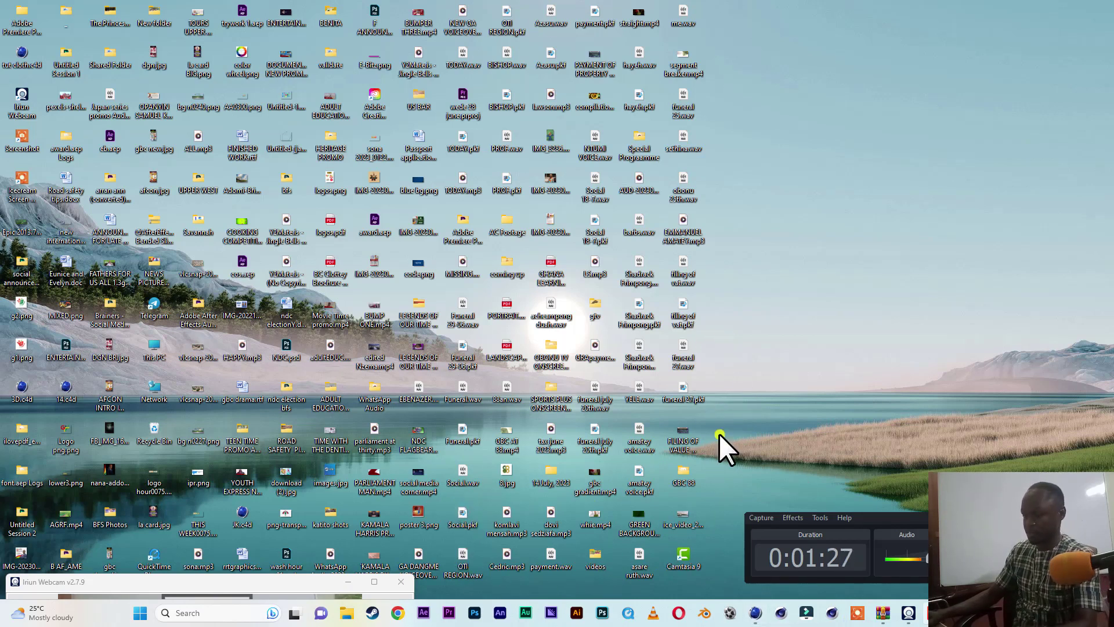
click(755, 615)
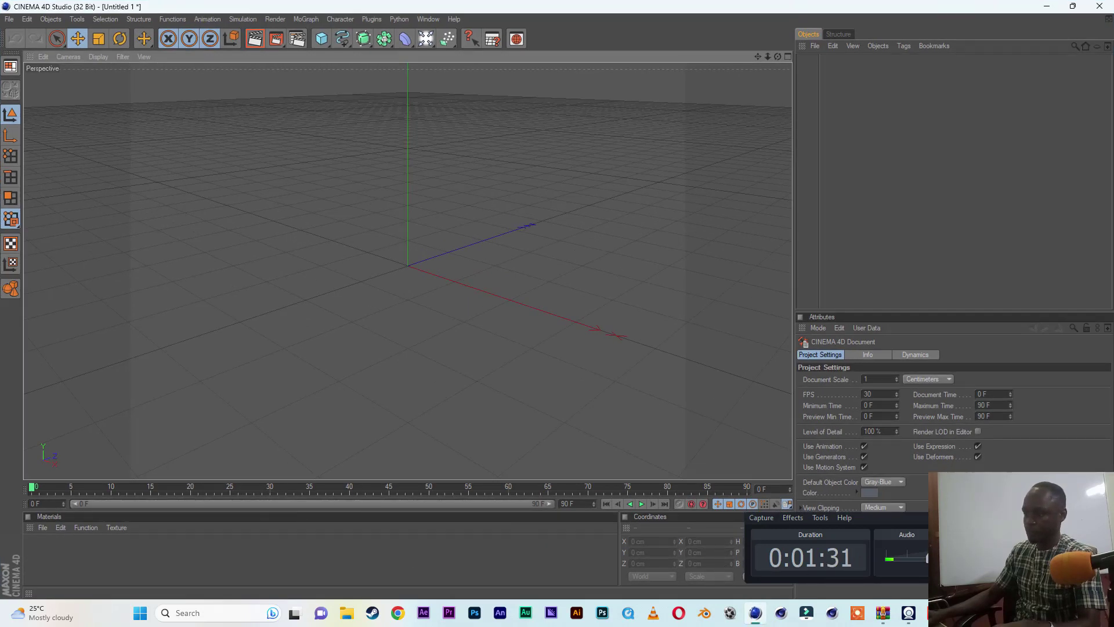
drag(987, 521, 249, 536)
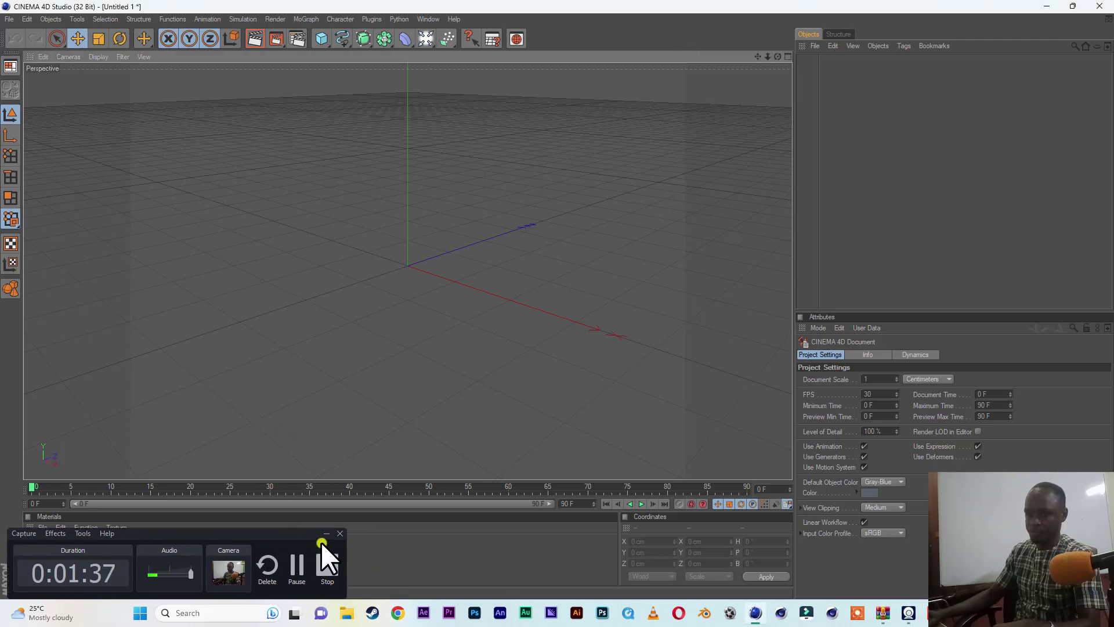
drag(287, 539, 300, 574)
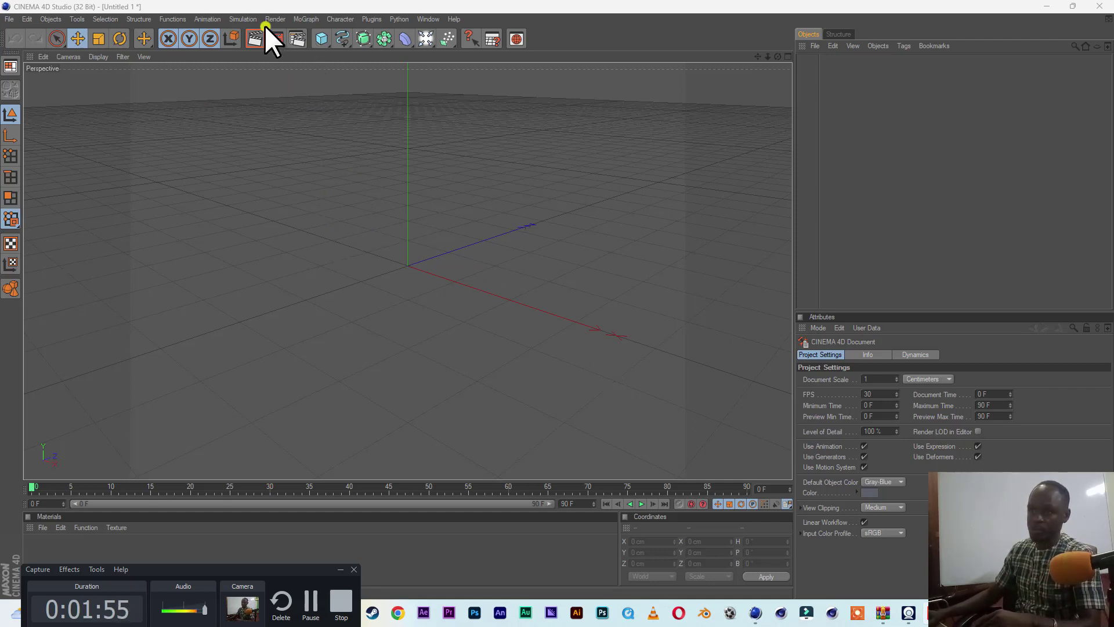
Step: Set the render output to the HDTV 1080 29.97 film/video preset and close the render settings
click(300, 41)
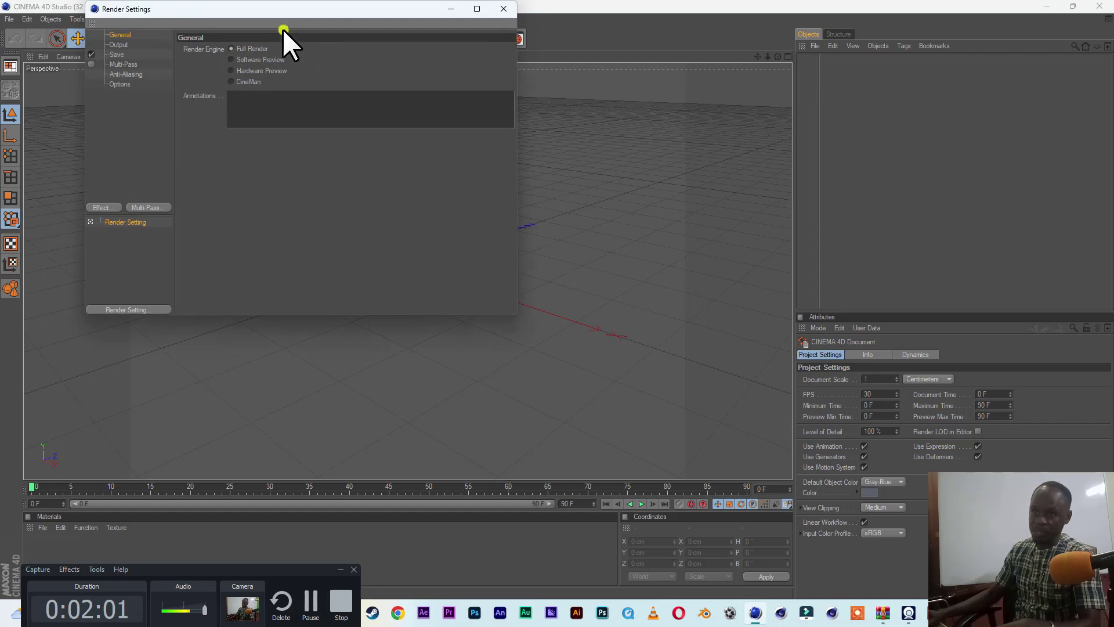
drag(266, 10, 334, 57)
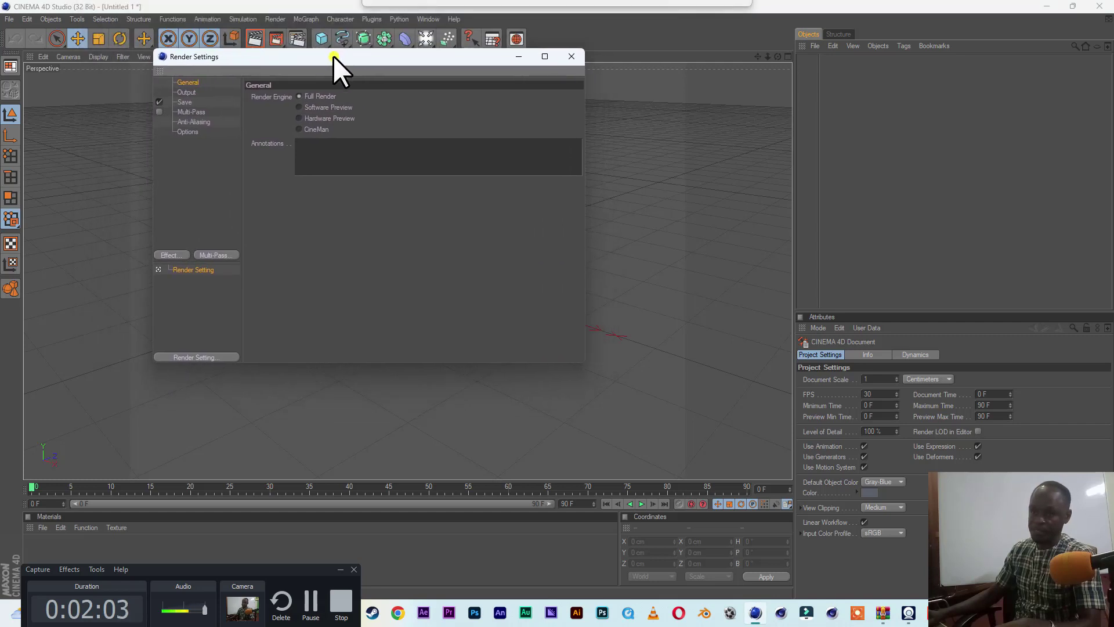
click(186, 92)
click(257, 97)
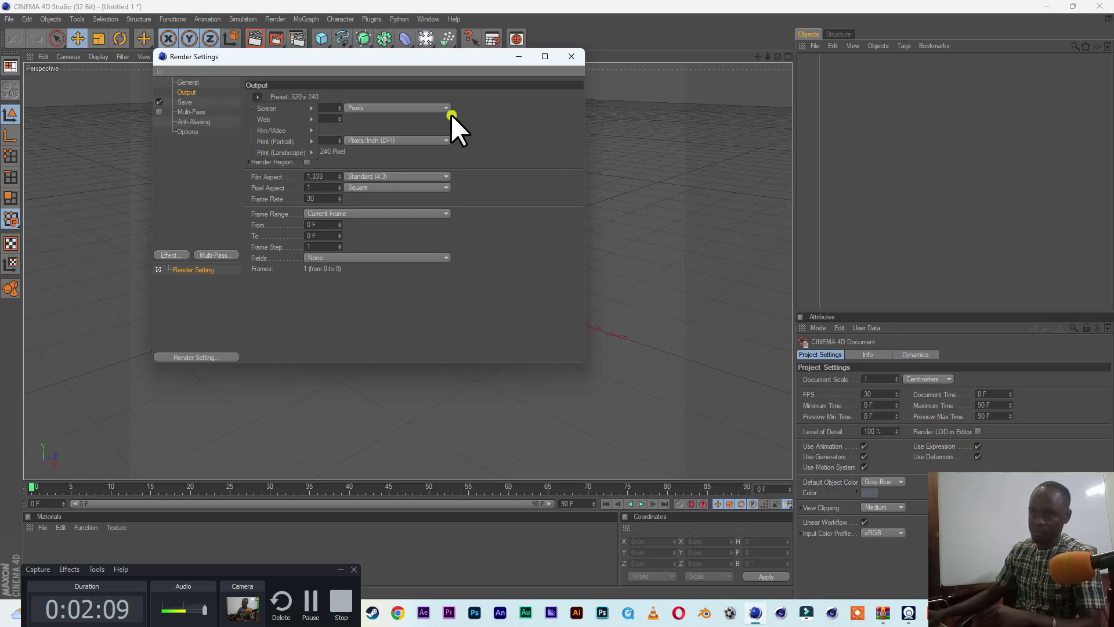
mouse_move(272, 129)
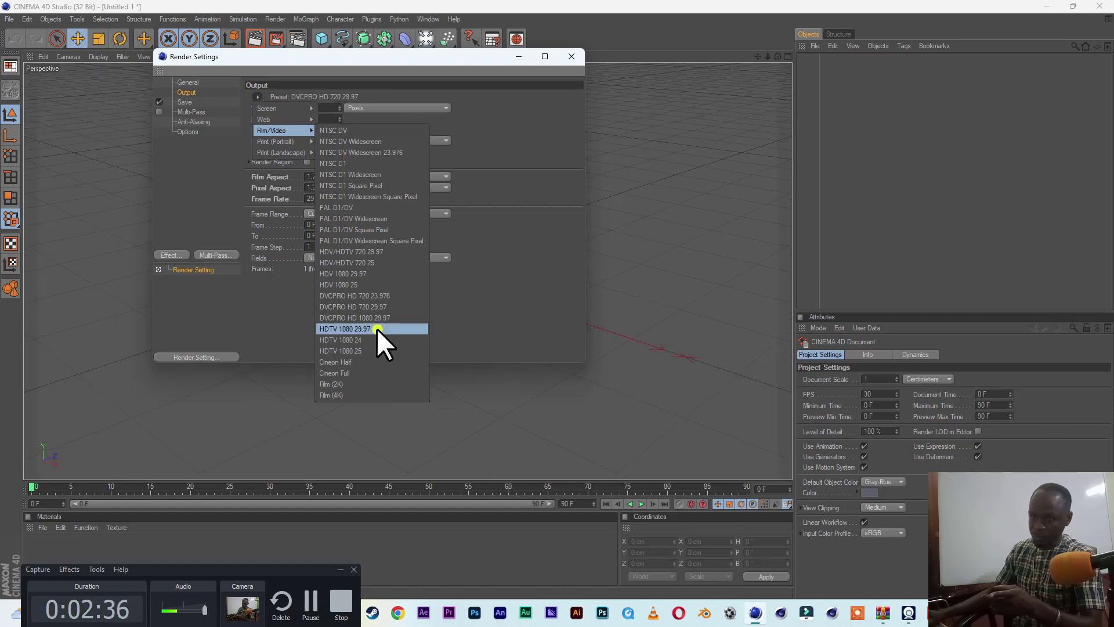
click(377, 328)
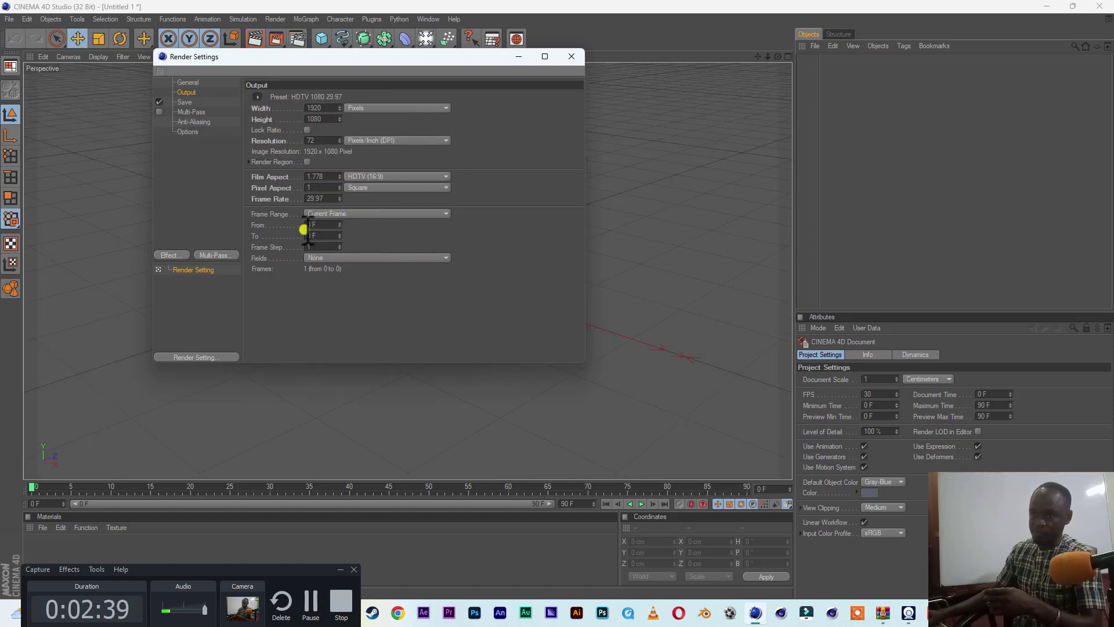
click(572, 57)
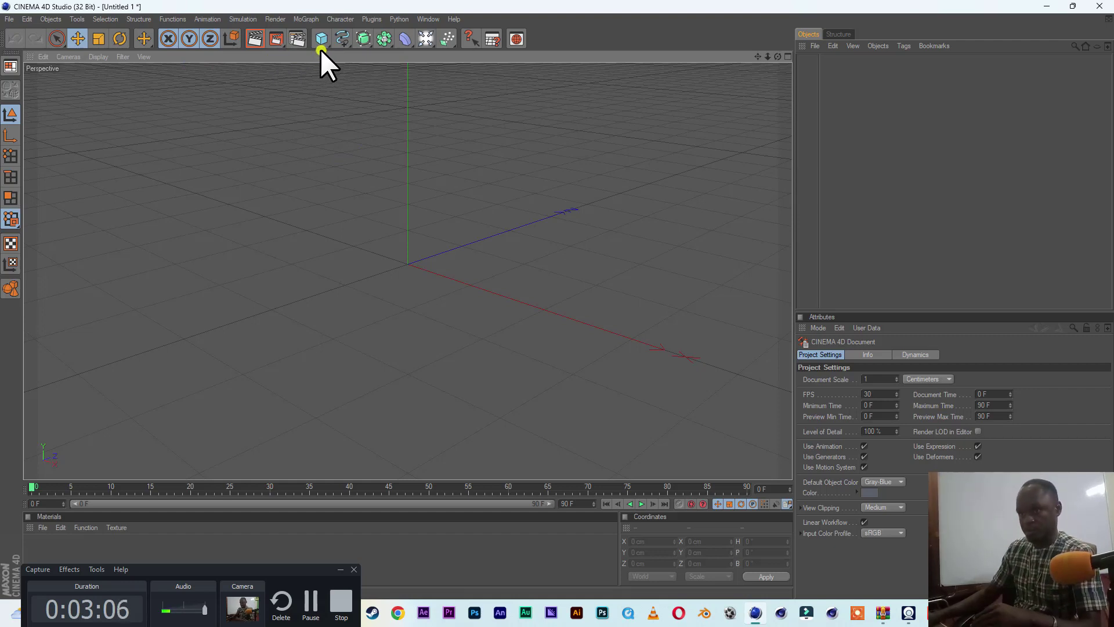
Step: Add a Plane primitive to the scene and set its width and height to 700 cm
click(329, 44)
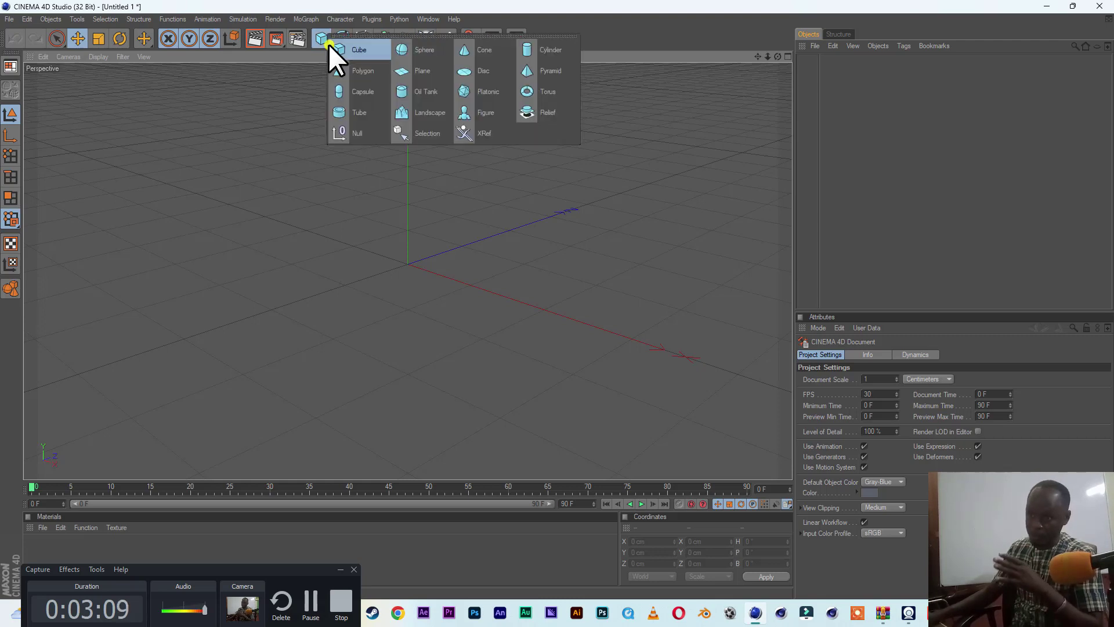
click(420, 70)
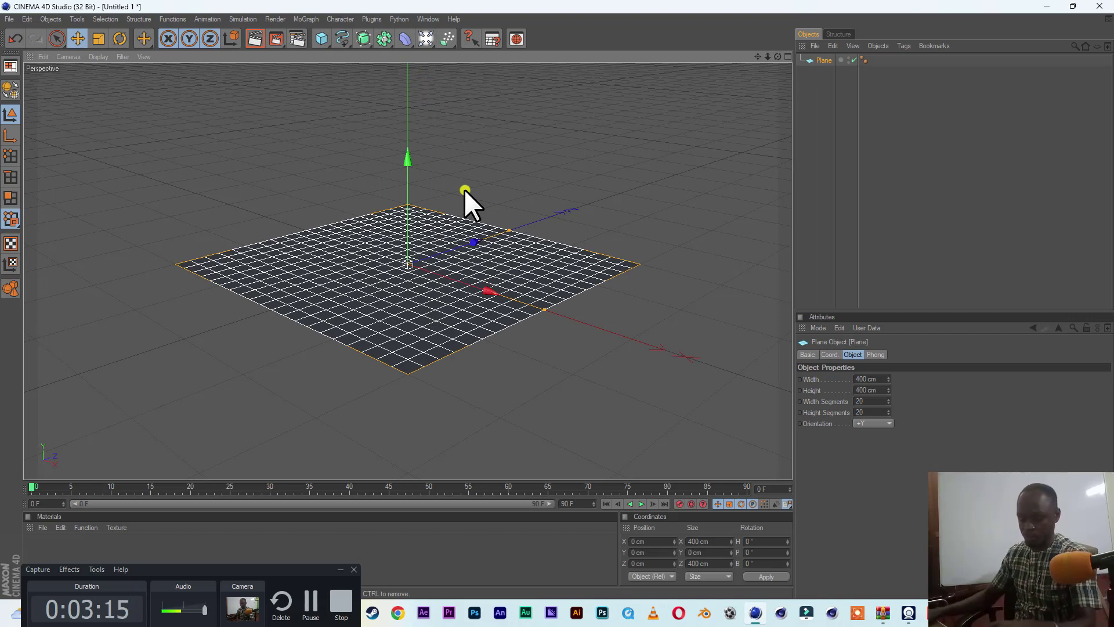
click(858, 379)
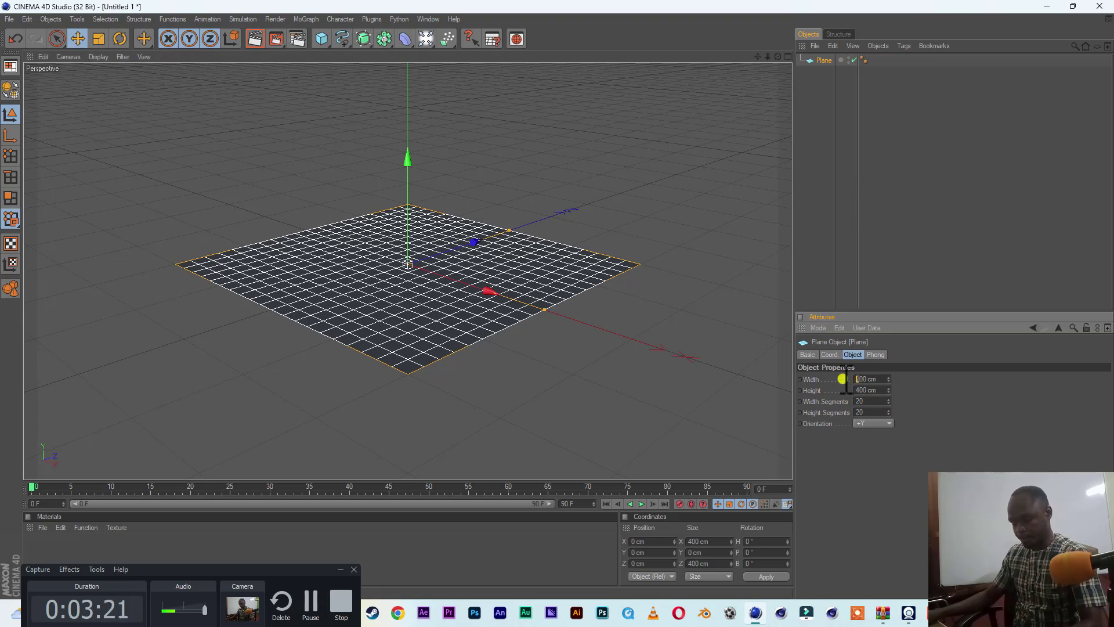
text(7)
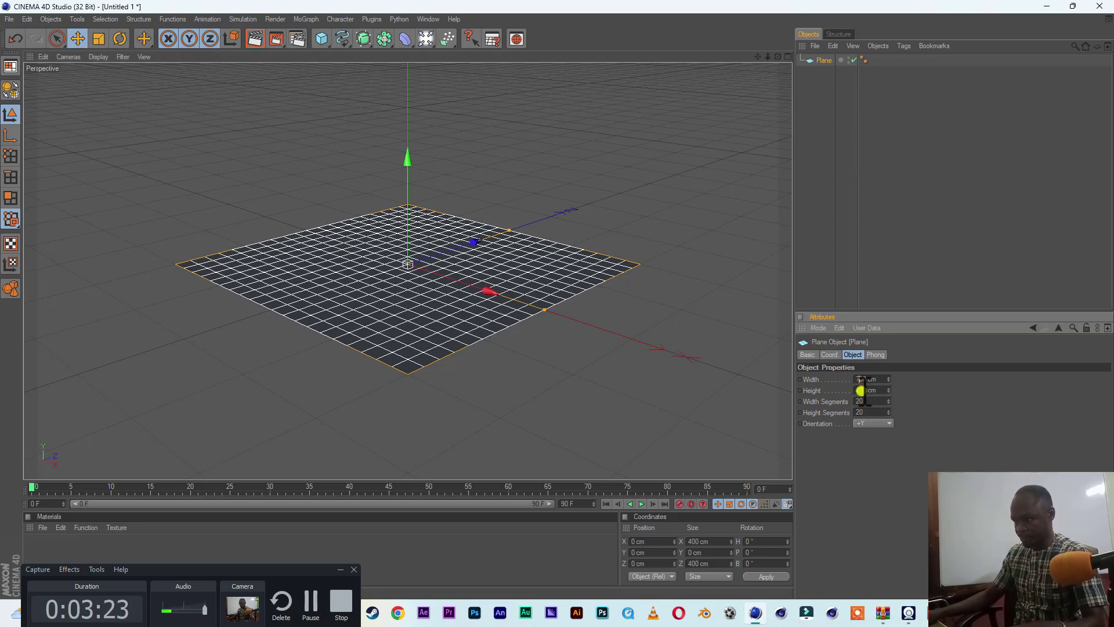
click(859, 389)
text(7)
key(Return)
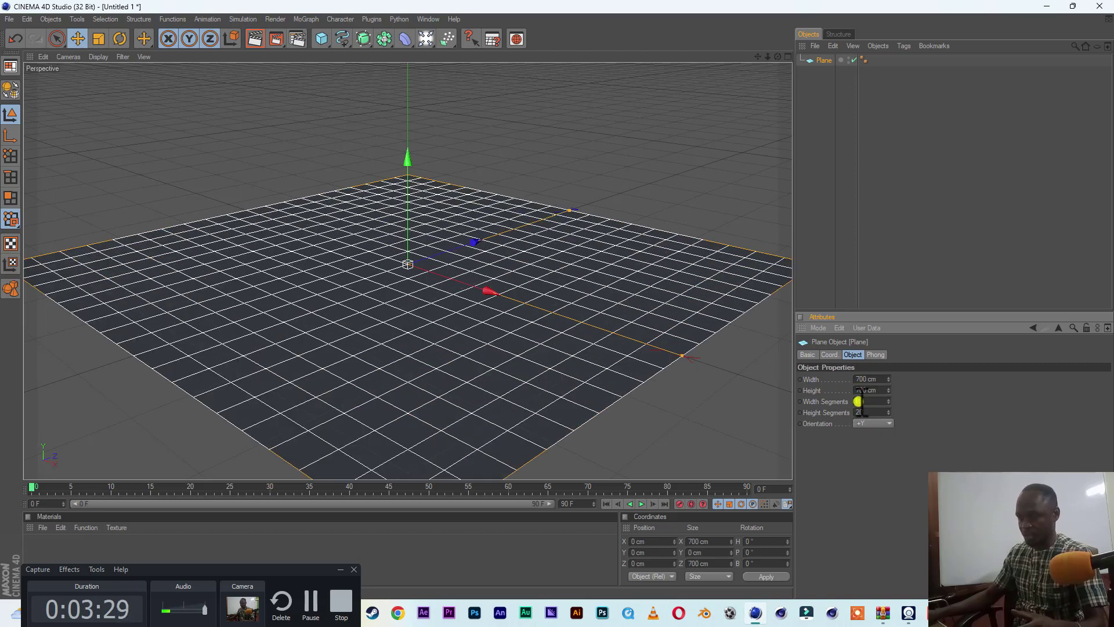
Step: Set the plane's width segments to 250 and its height segments to 30
drag(860, 401, 820, 399)
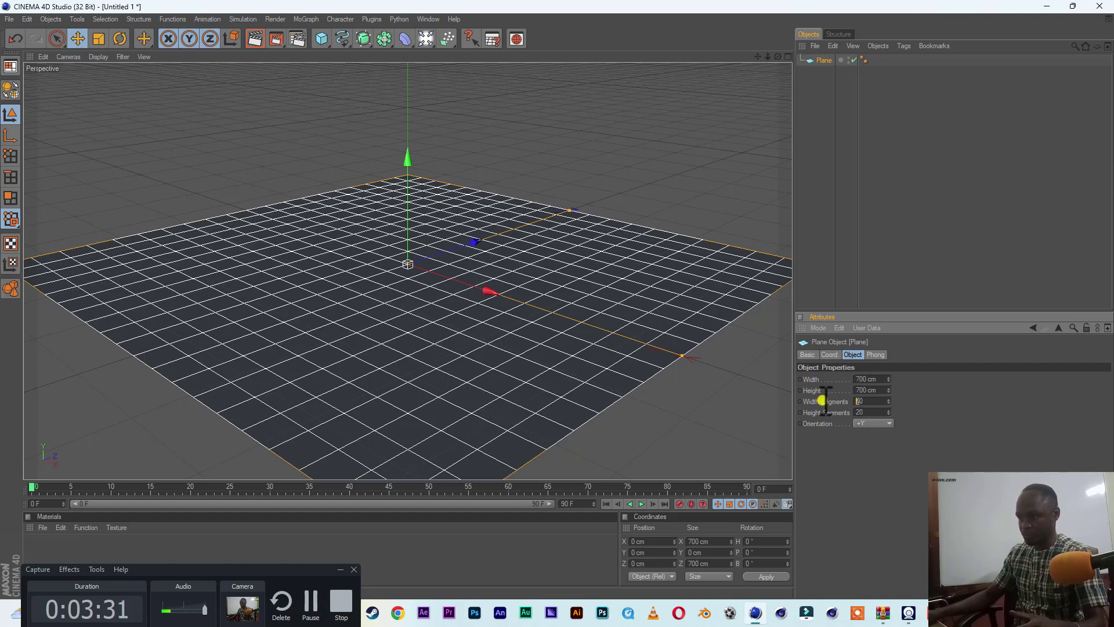
text(25)
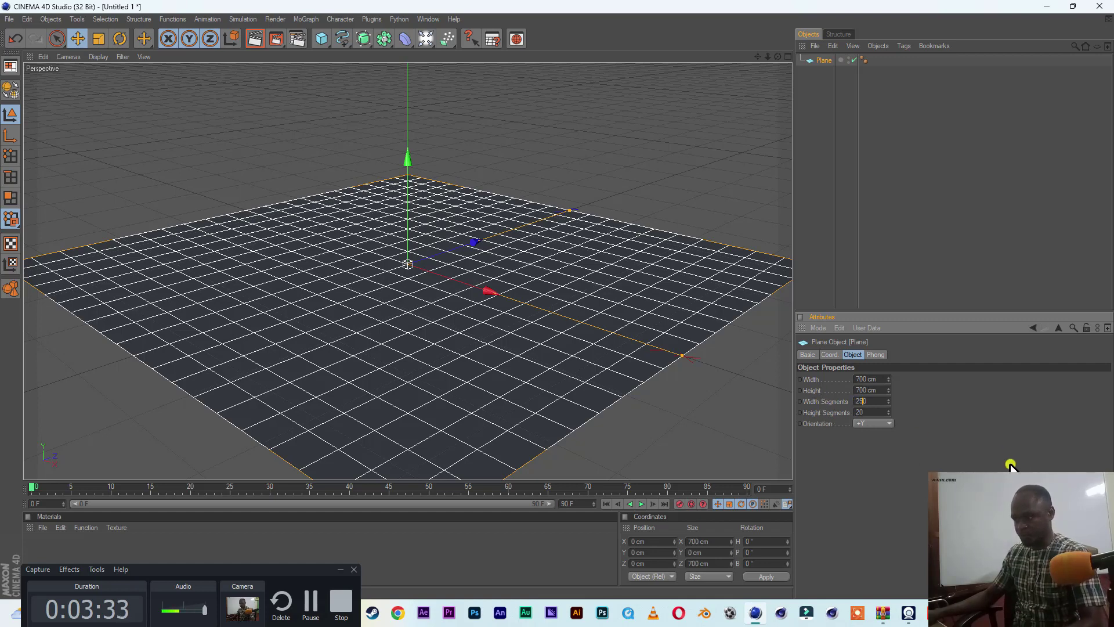
key(Return)
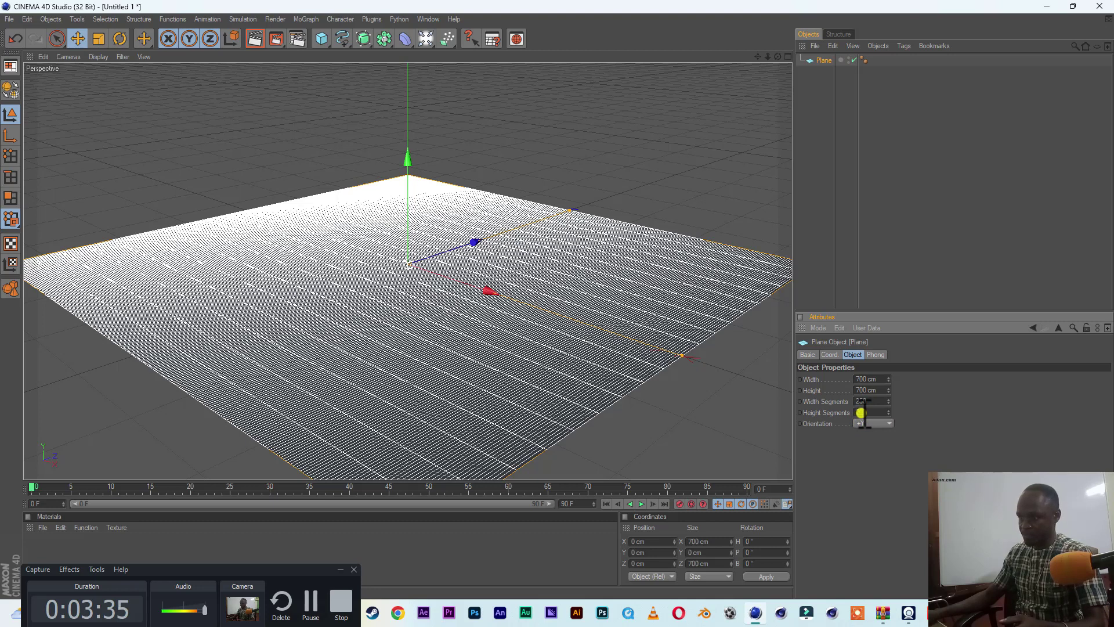
drag(860, 412, 830, 414)
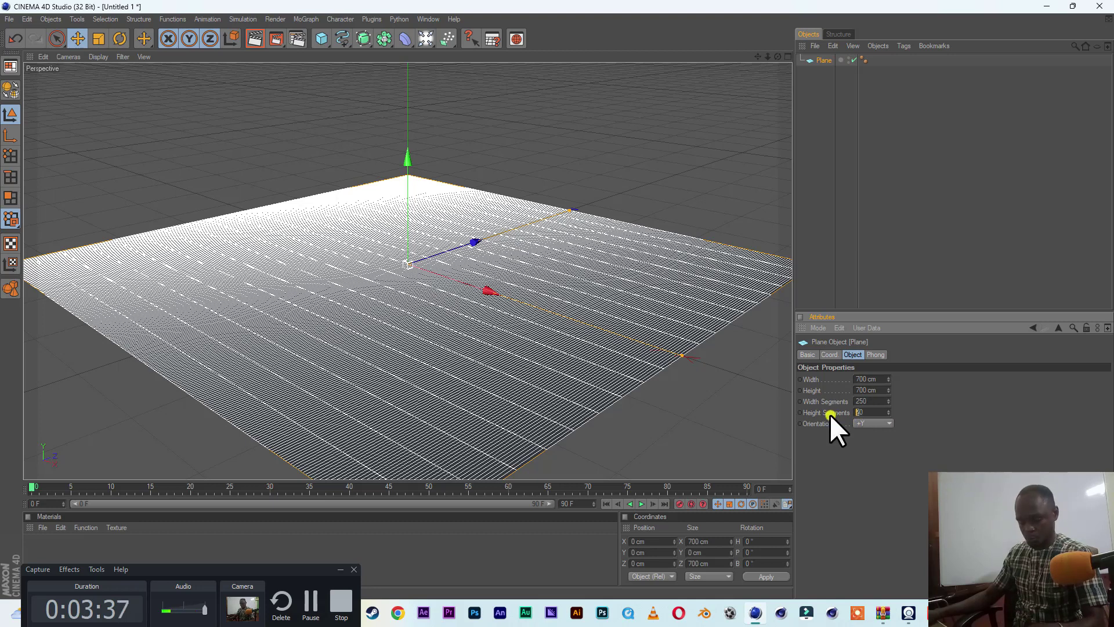
text(3)
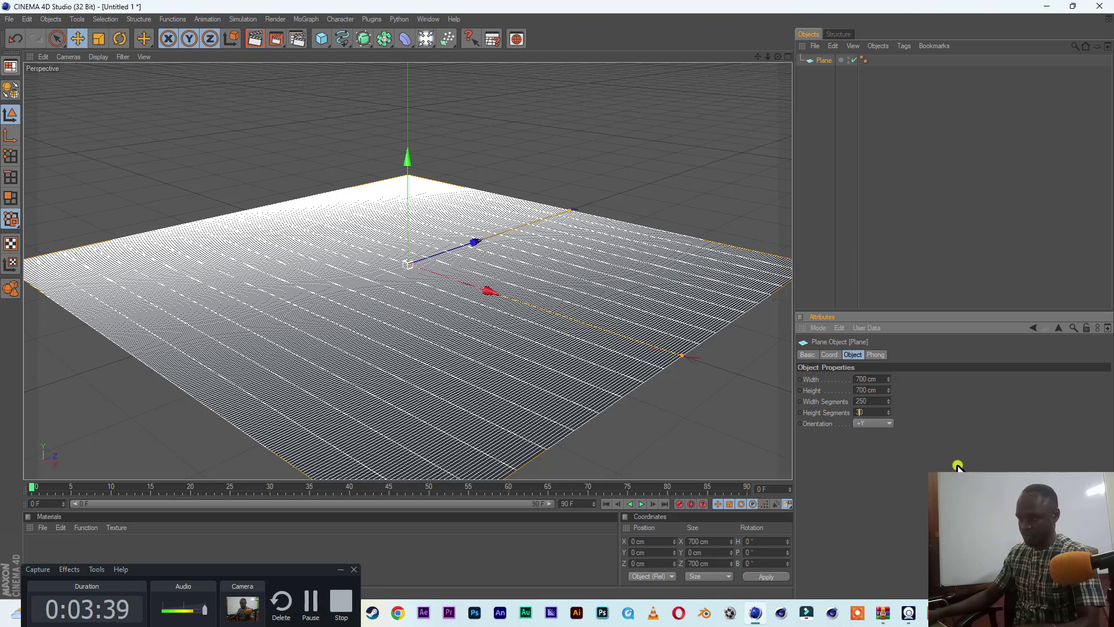
key(Return)
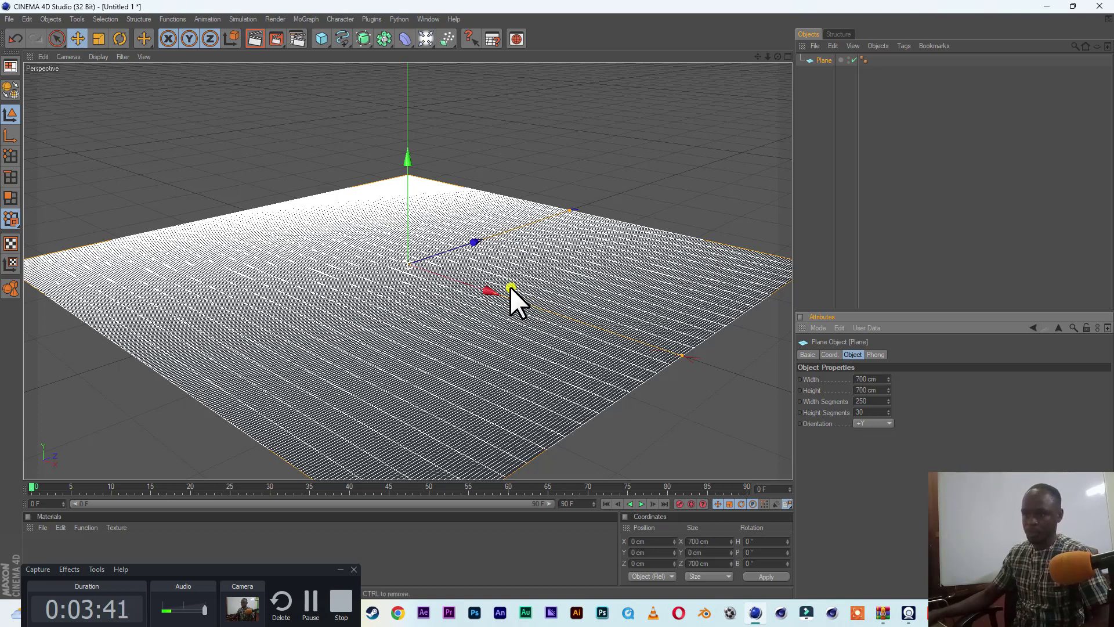
Step: Add a Jiggle deformer and make it a child of the plane
scroll(510, 287, down, 4)
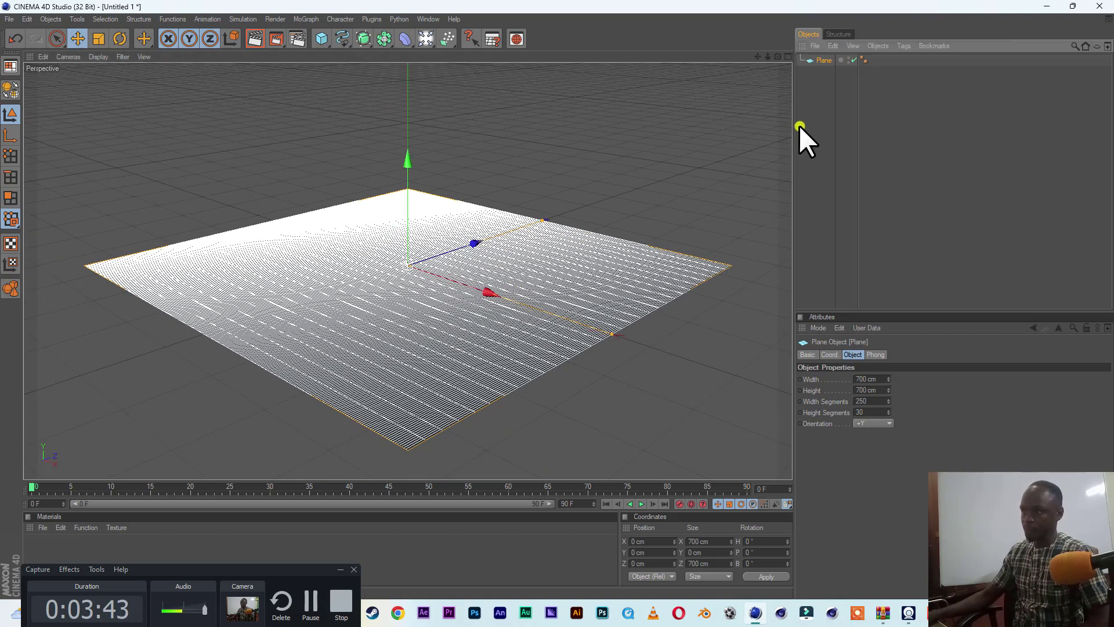
click(799, 126)
click(822, 61)
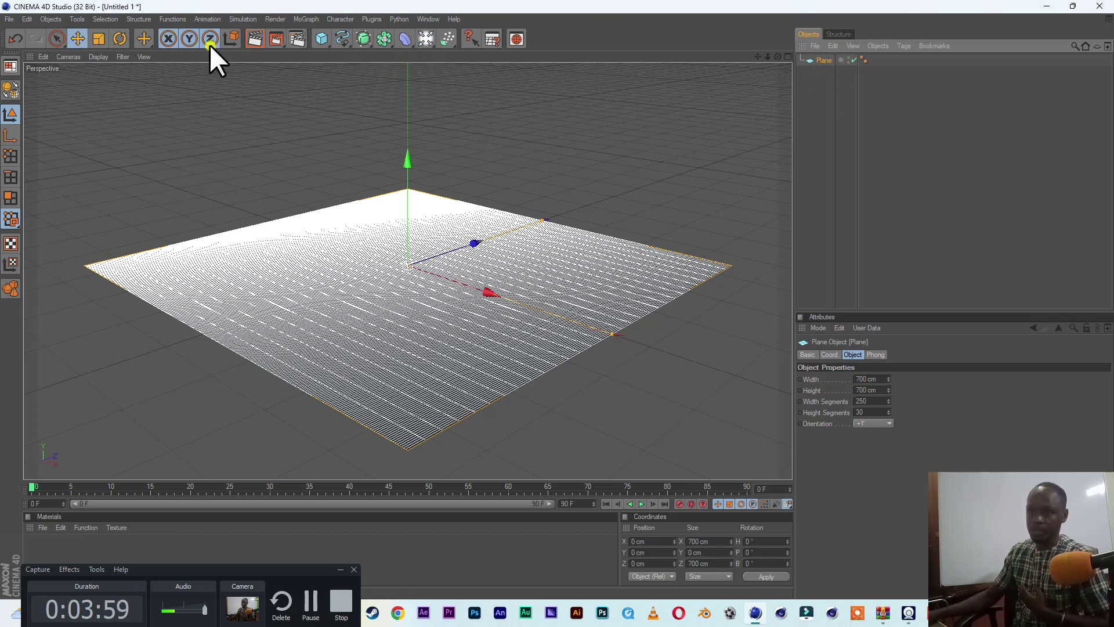
click(412, 45)
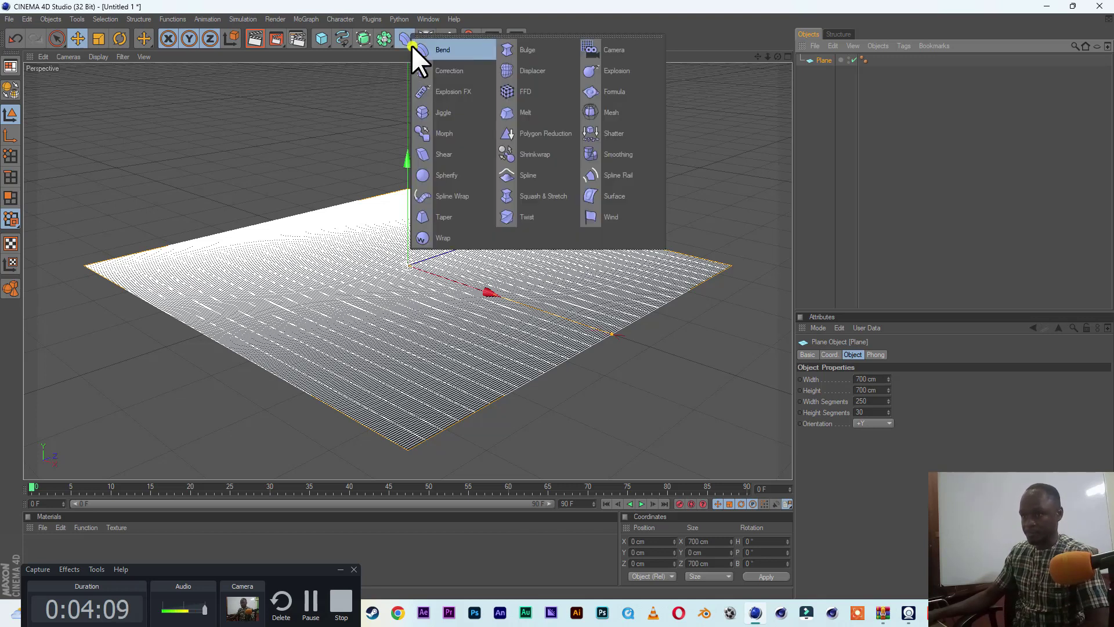
click(457, 113)
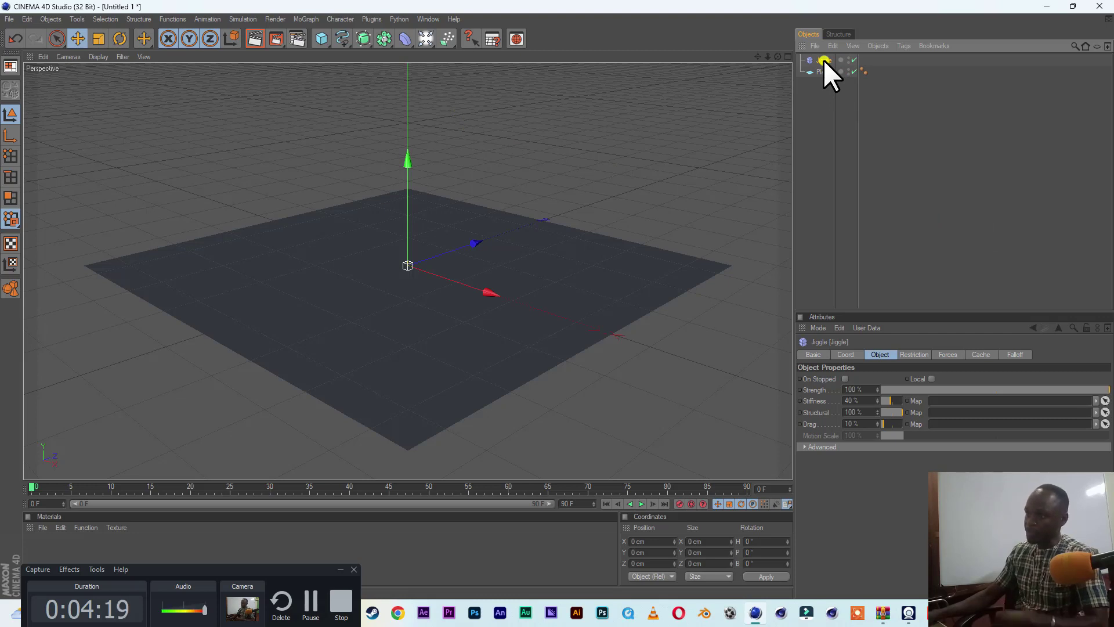
mouse_move(824, 60)
mouse_down()
mouse_move(827, 98)
mouse_move(824, 69)
mouse_up()
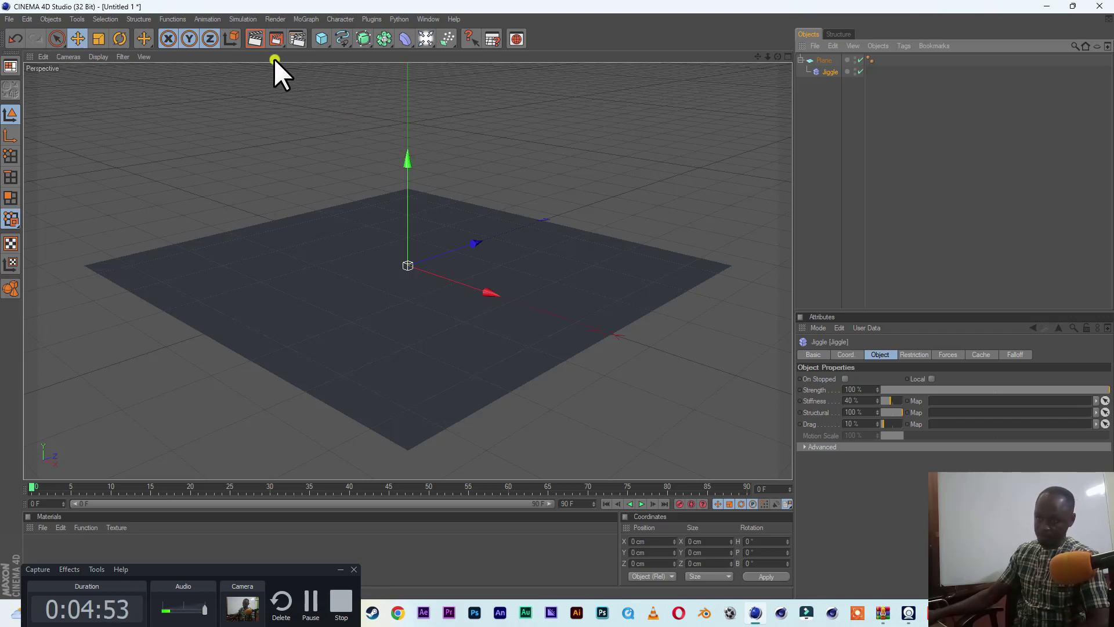
Step: Add a Turbulence particle force to the scene
click(246, 20)
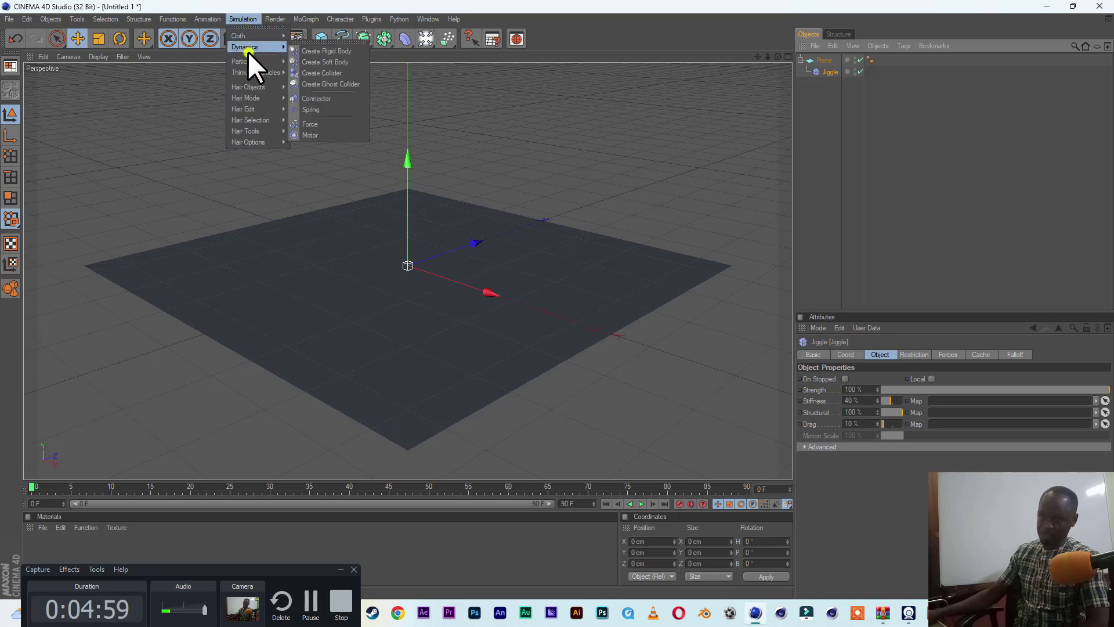
mouse_move(250, 60)
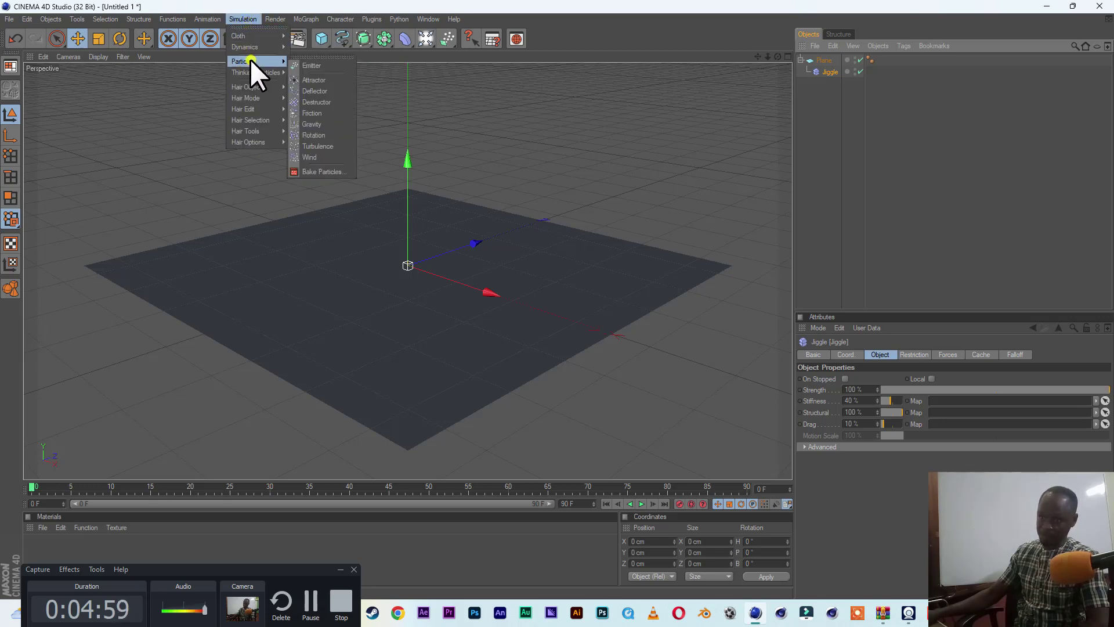
click(322, 145)
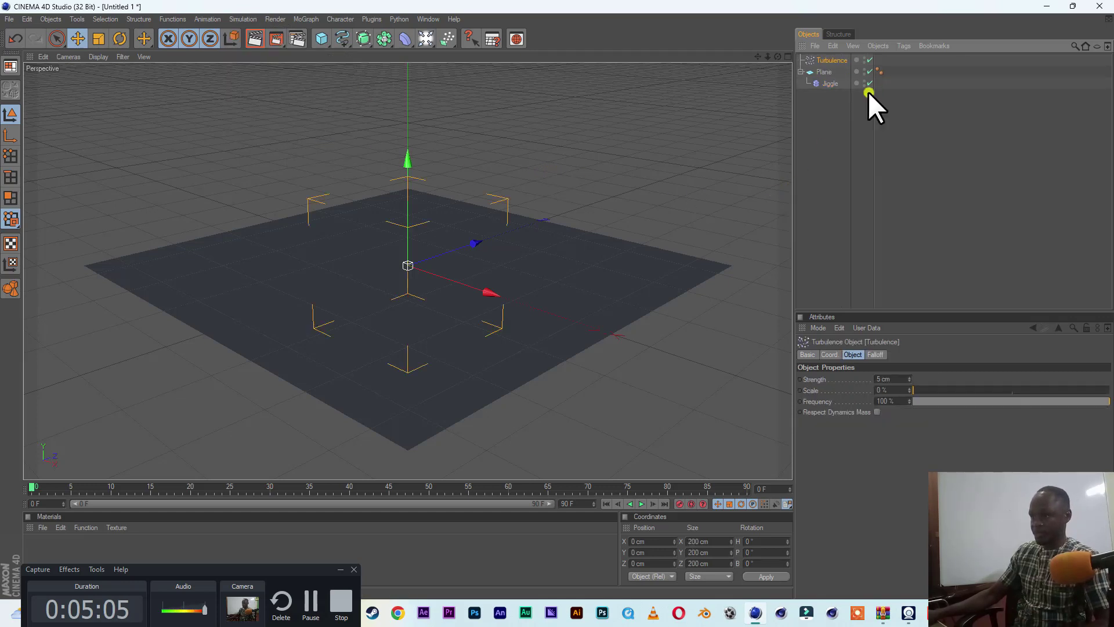
Step: Assign the Turbulence object to the Jiggle deformer's list of forces
click(827, 83)
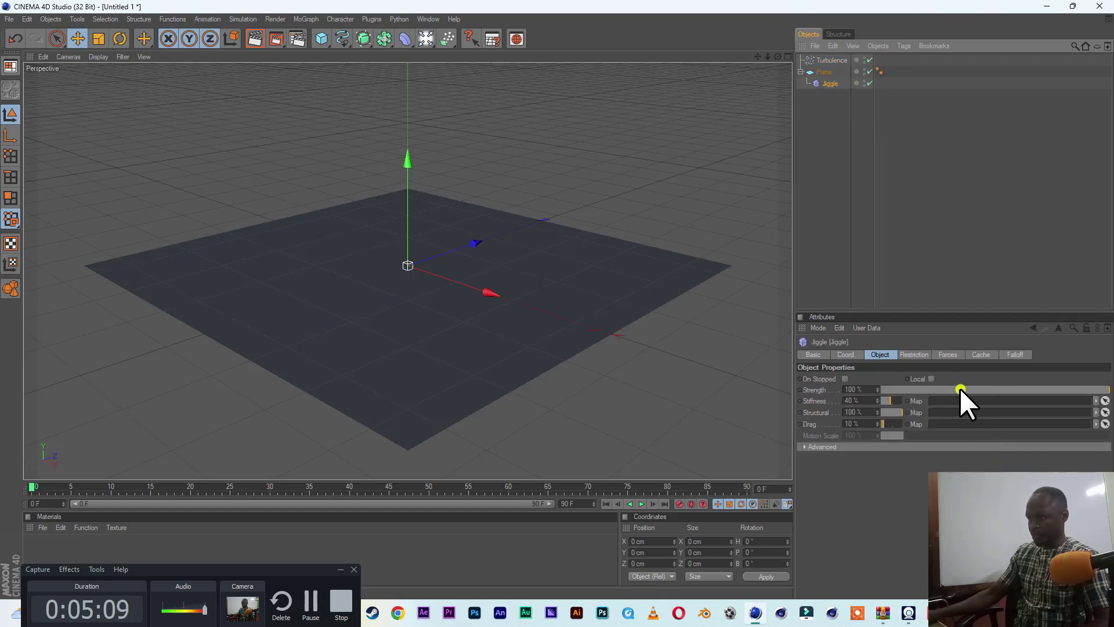
click(949, 354)
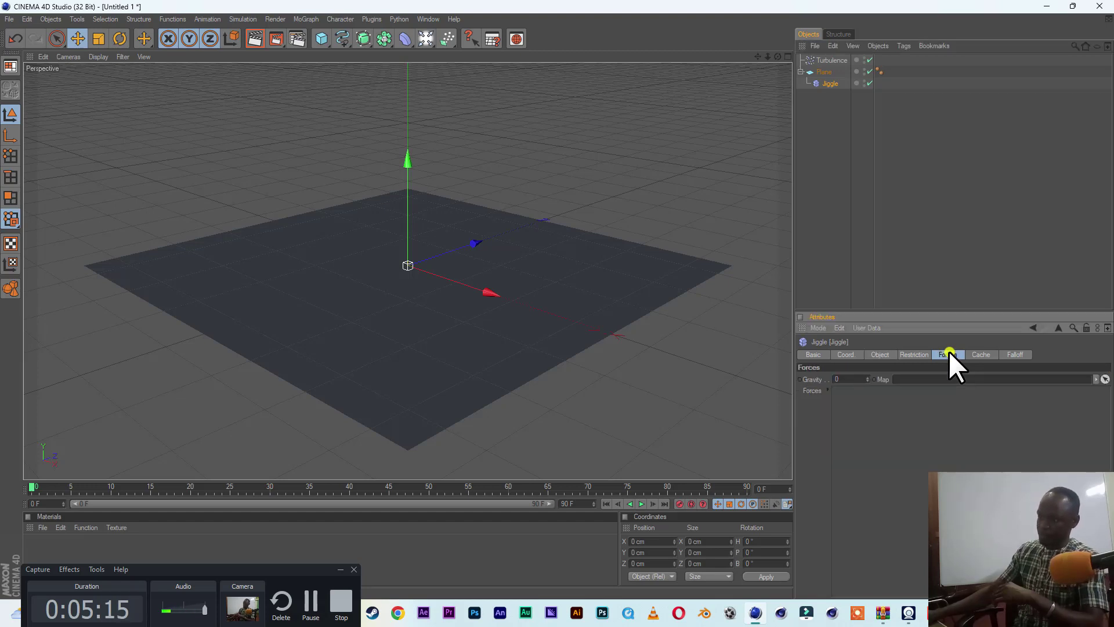
click(830, 60)
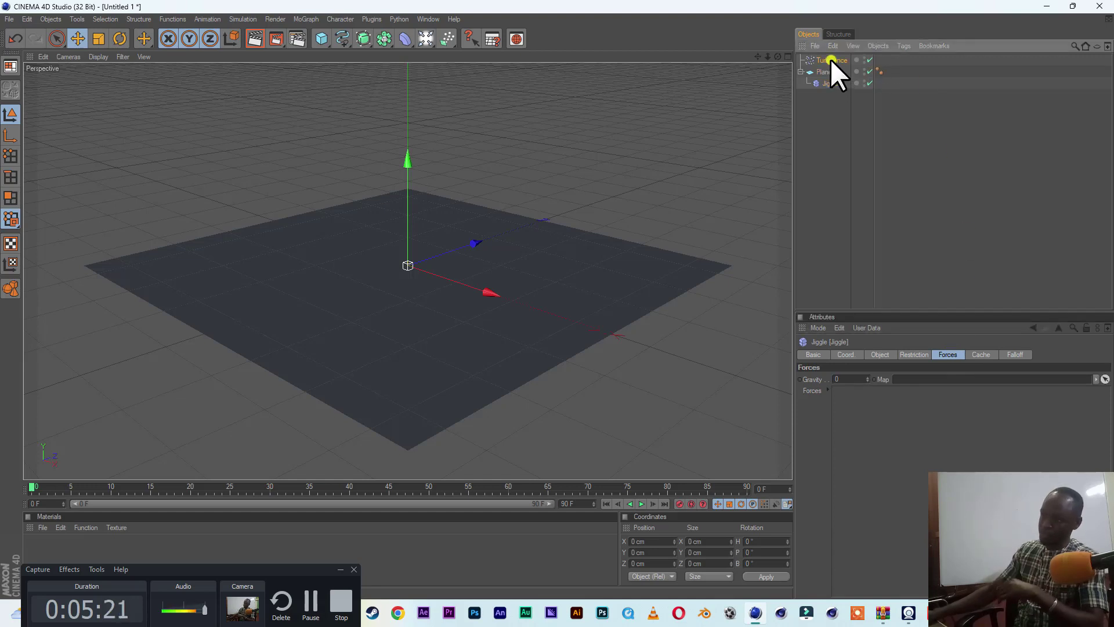
drag(830, 59, 911, 433)
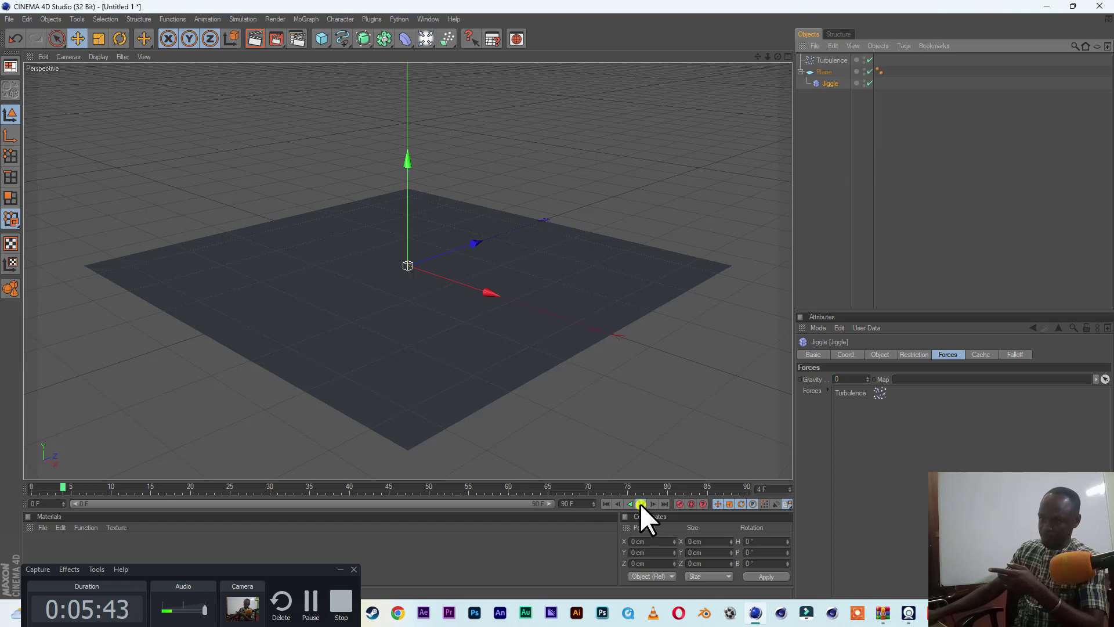
Step: Set the Turbulence object's strength to 100 cm and its scale to 100%
click(826, 60)
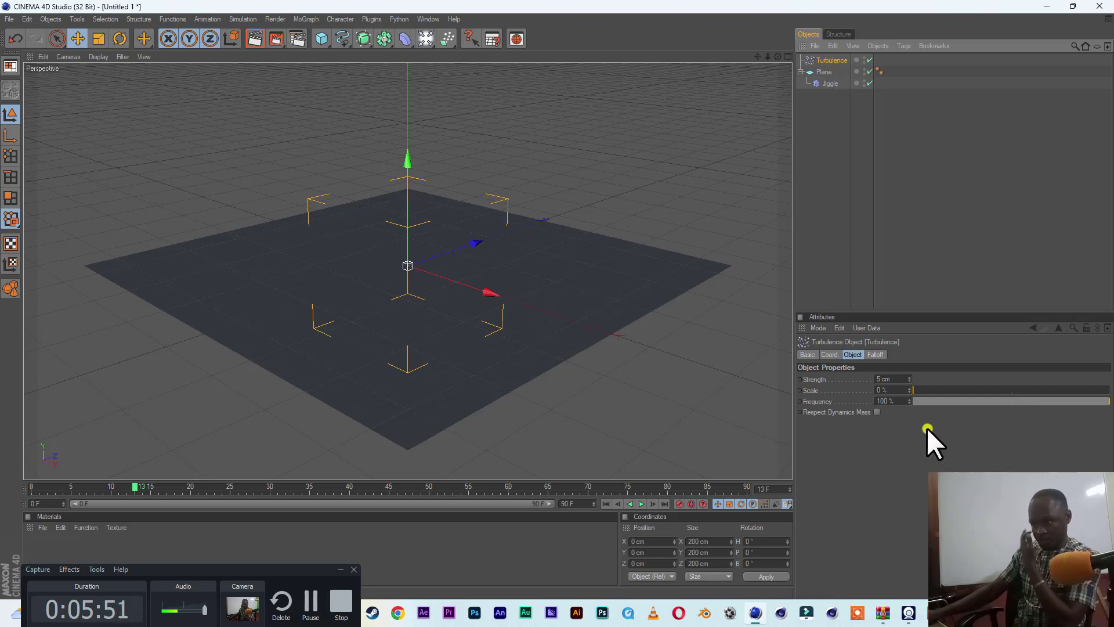
double_click(898, 378)
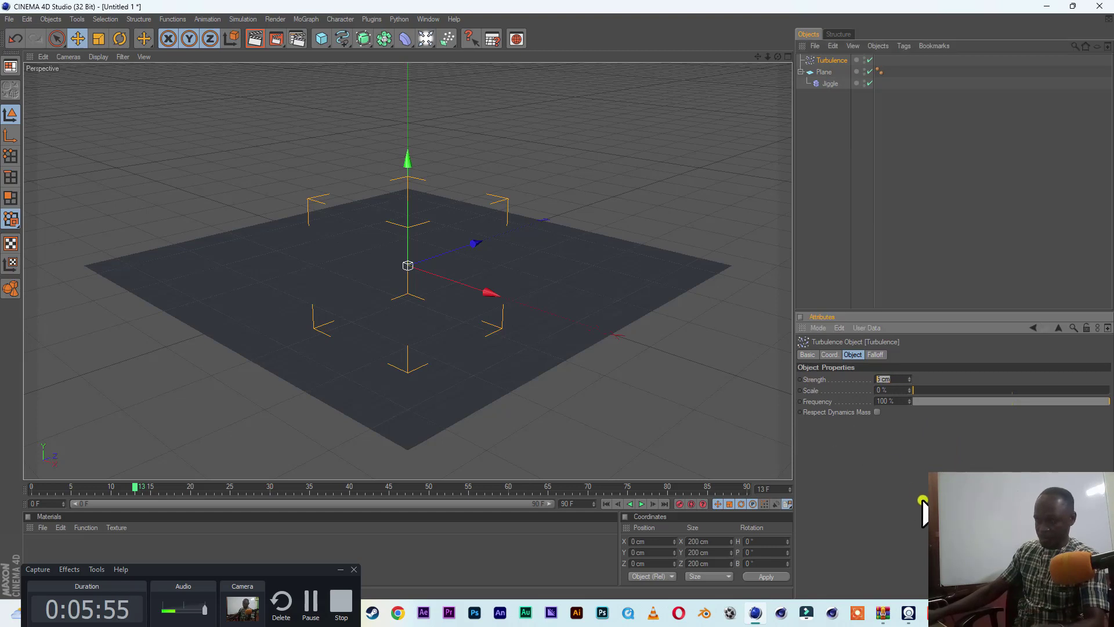
text(1)
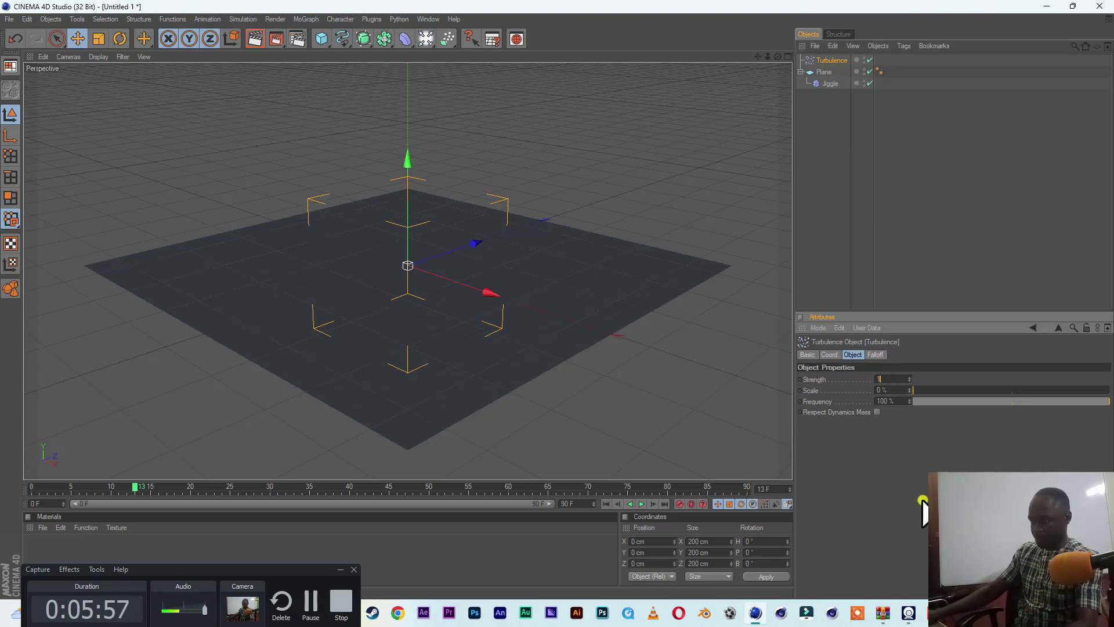
text(00)
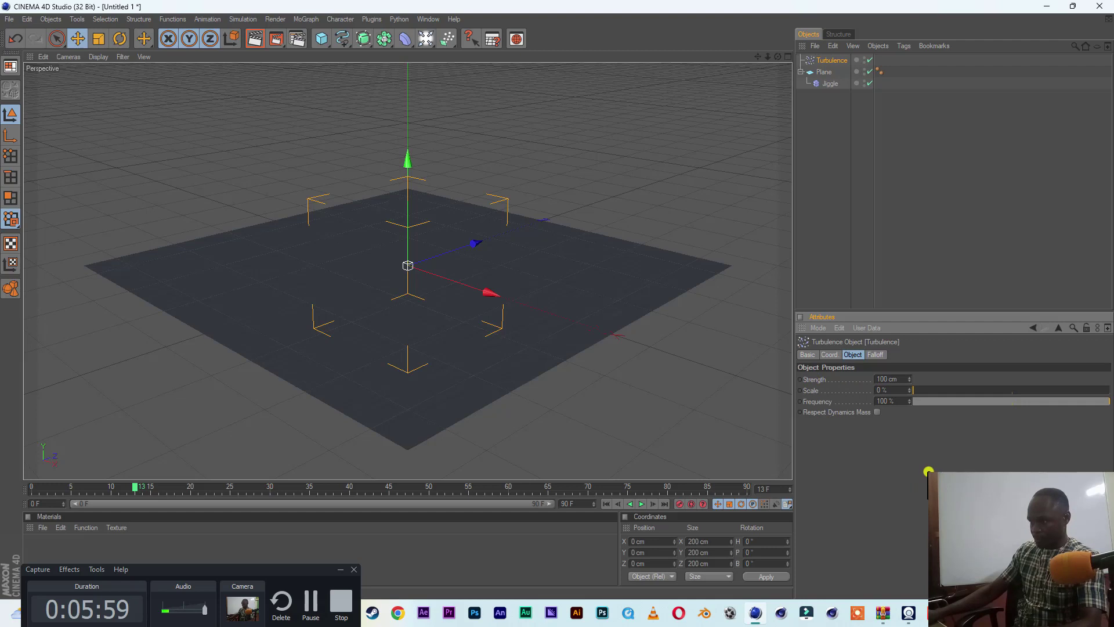
key(Tab)
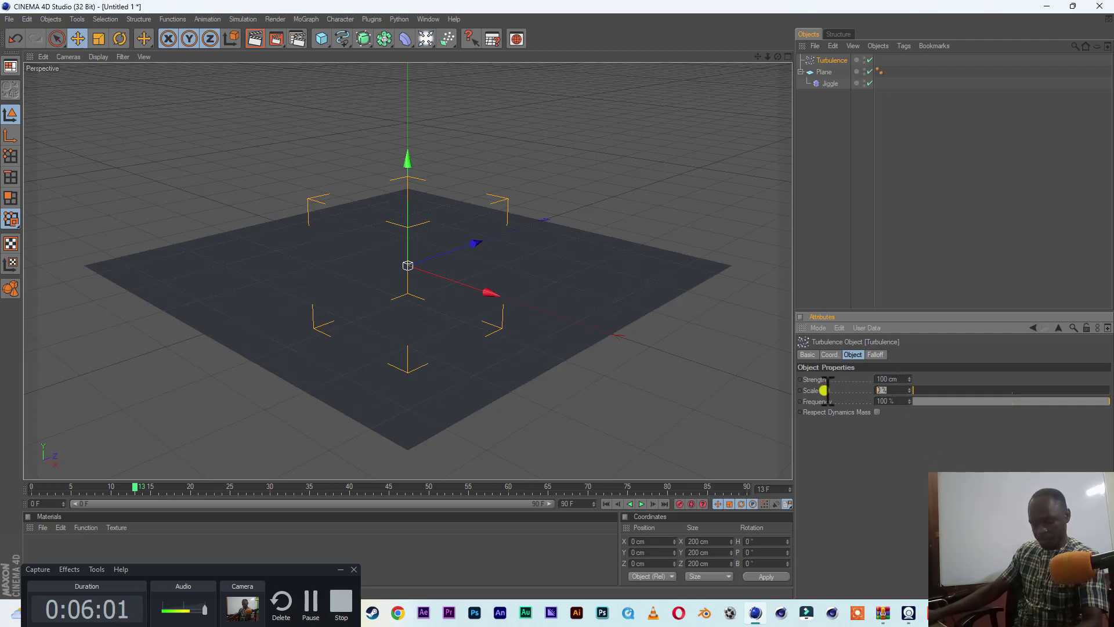
text(100)
key(Return)
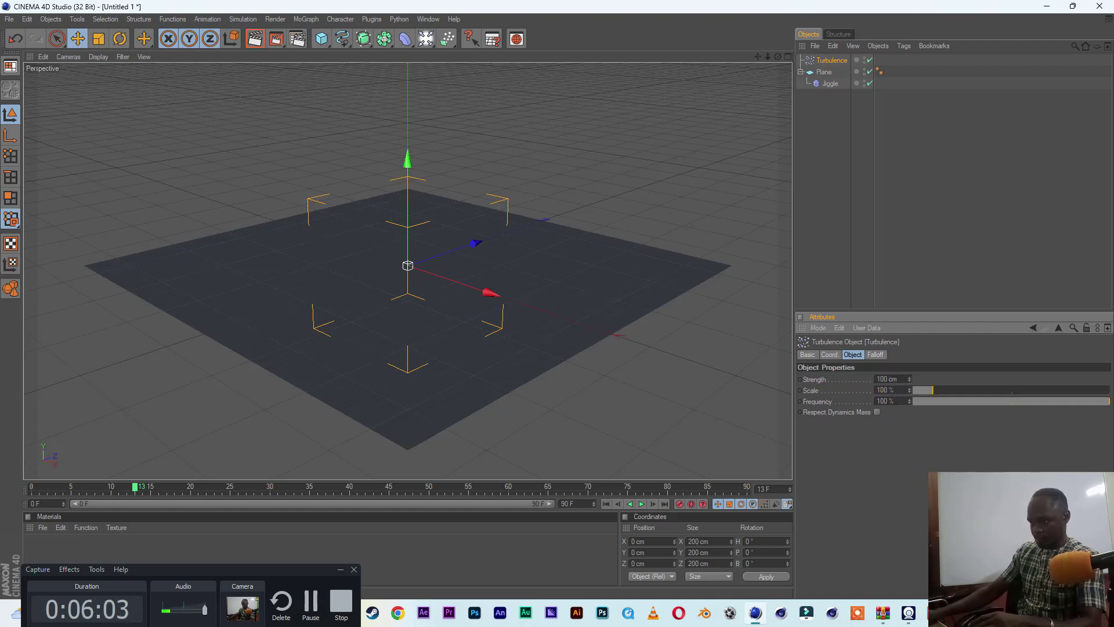
Step: Play the animation from the first frame to preview the turbulence on the plane, and stop it partway
click(607, 502)
click(642, 504)
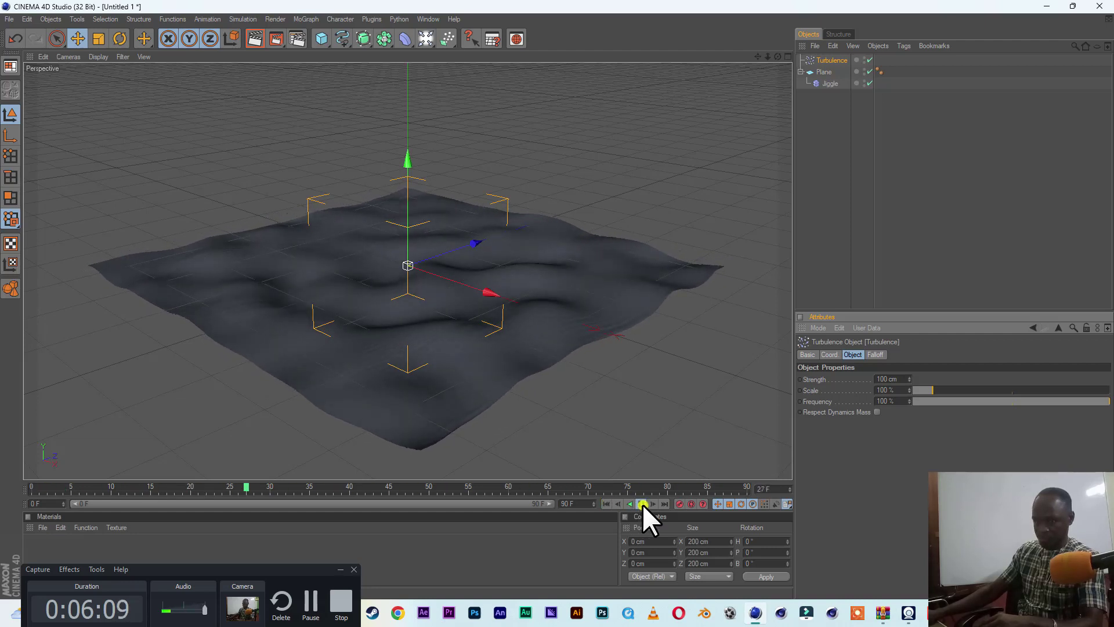
click(643, 504)
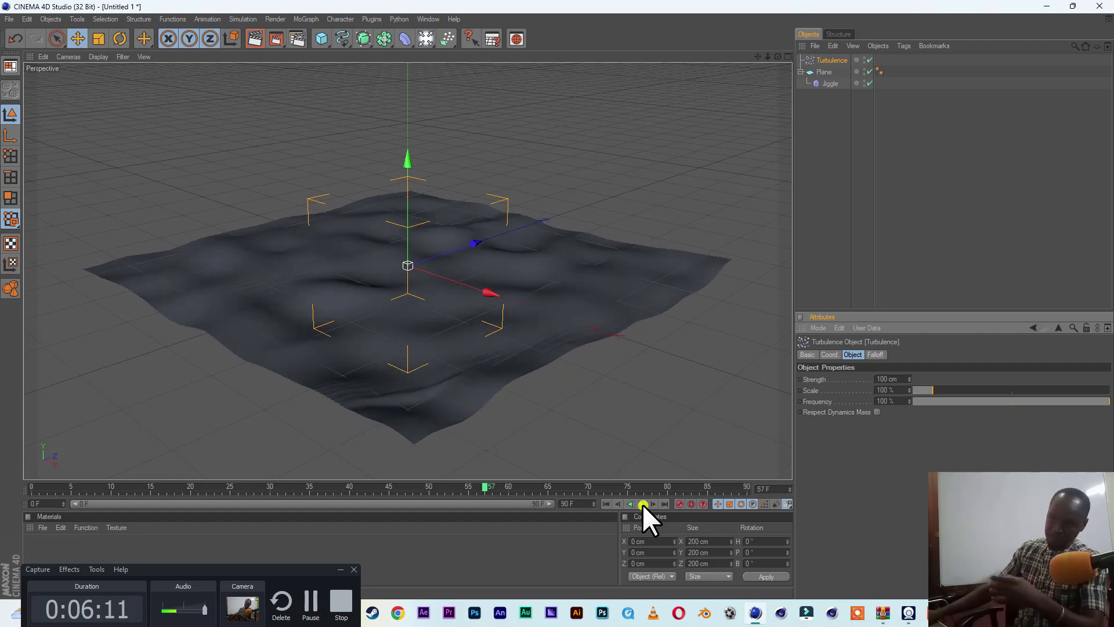
Step: Hide the grid in the perspective viewport
scroll(600, 335, down, 2)
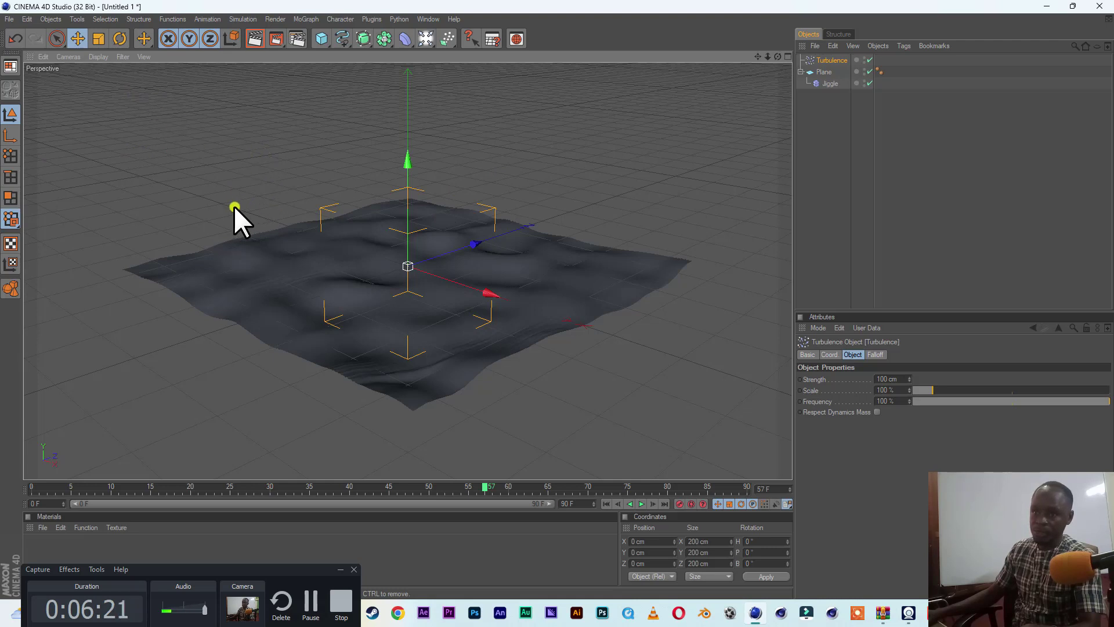
click(123, 56)
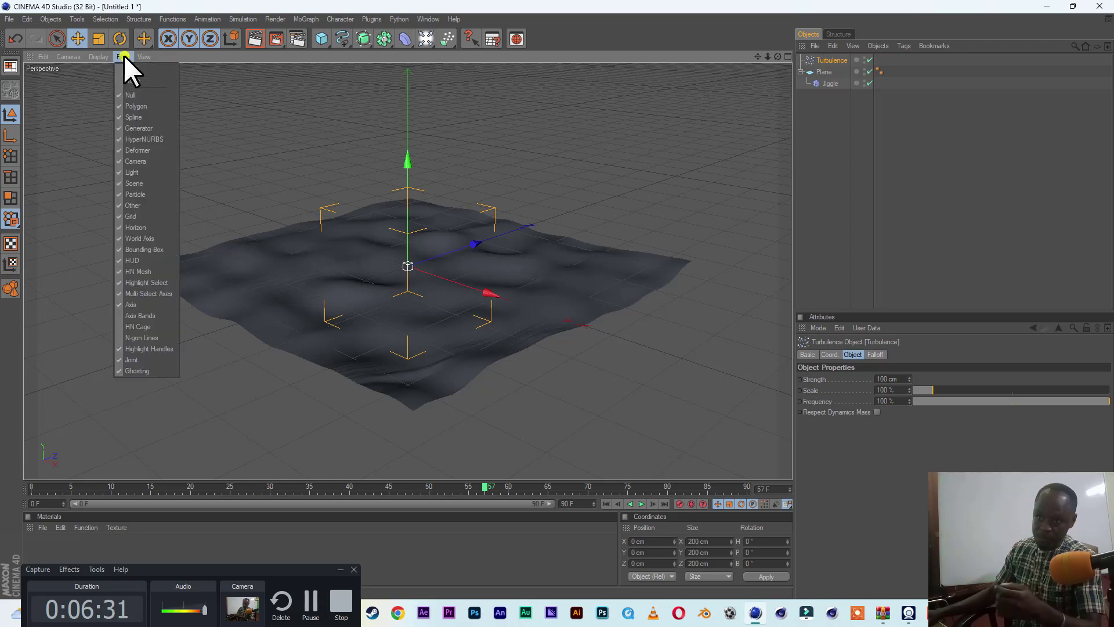
click(131, 215)
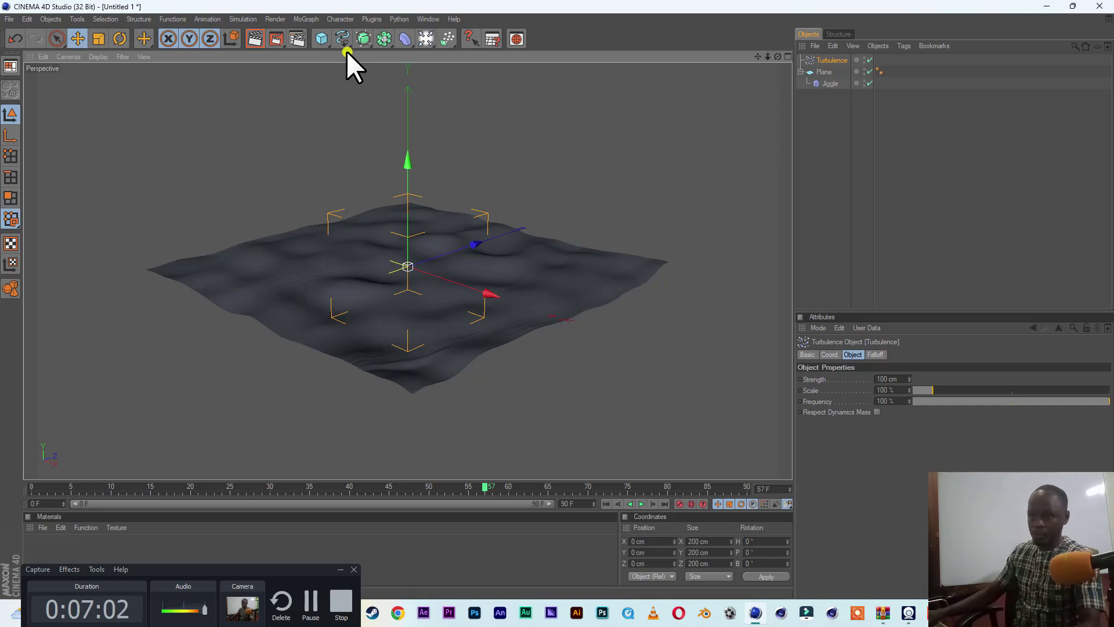
Step: Add a Helix spline to the scene and set its height to 8200 cm
click(347, 44)
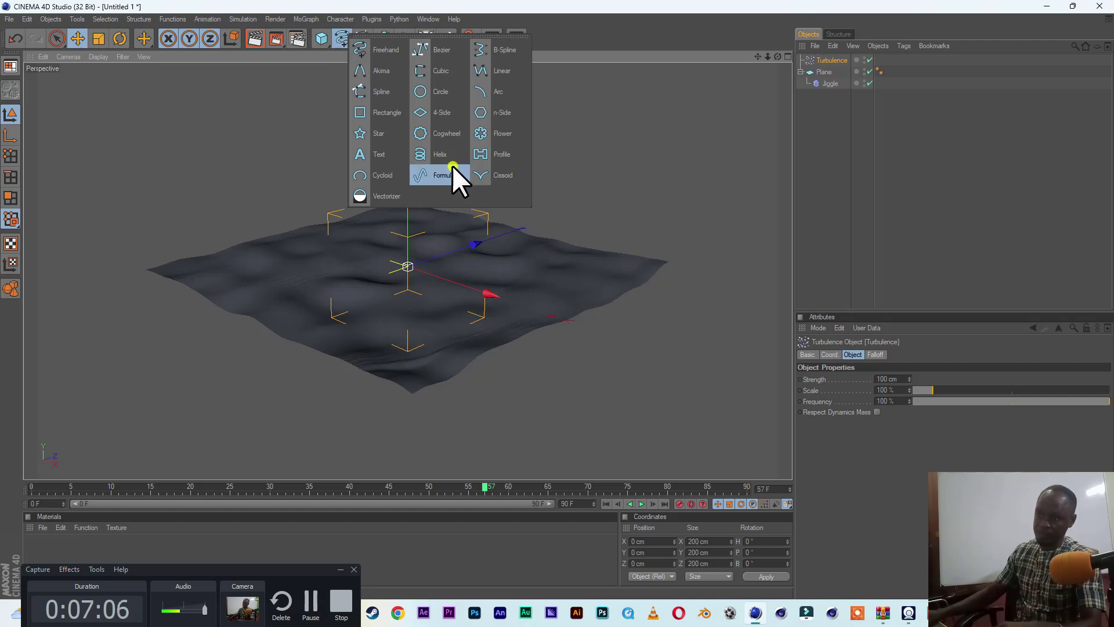
click(444, 153)
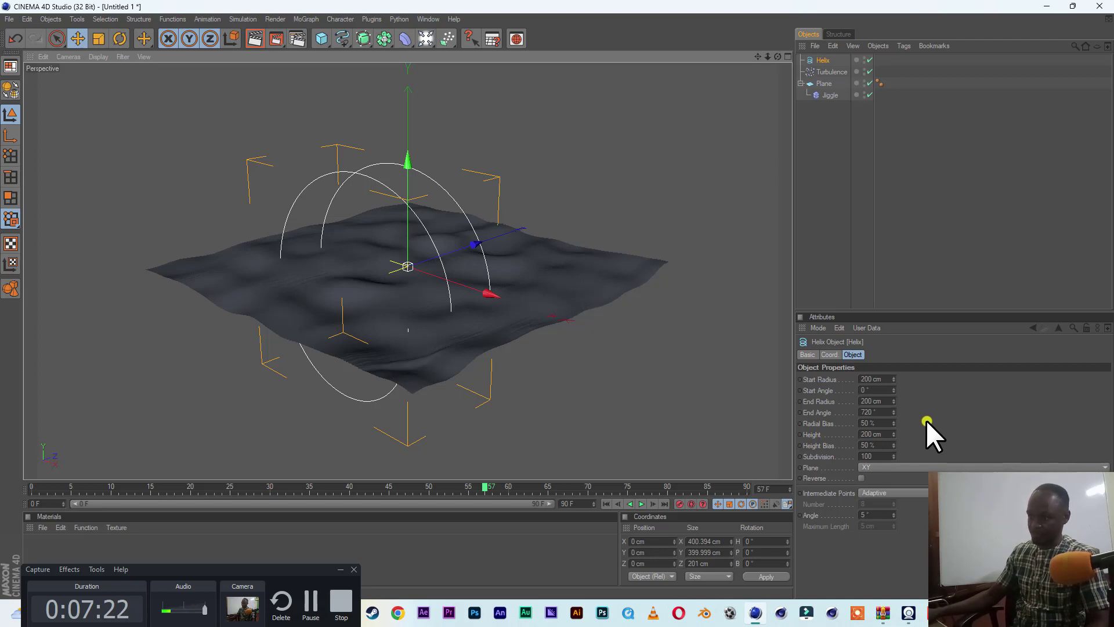
click(864, 435)
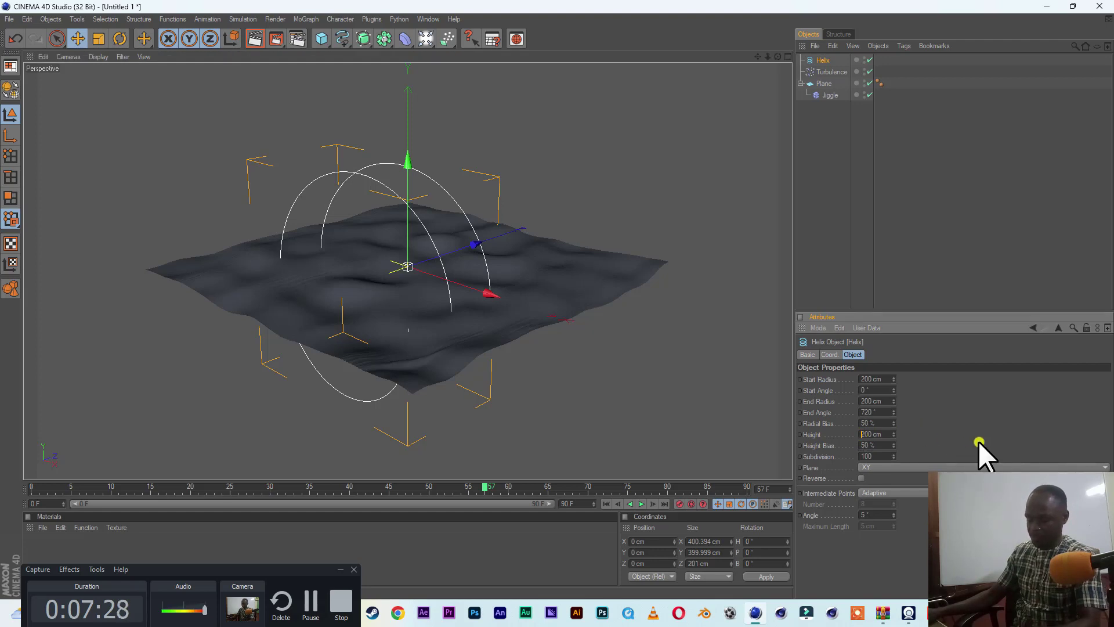
text(8)
key(Return)
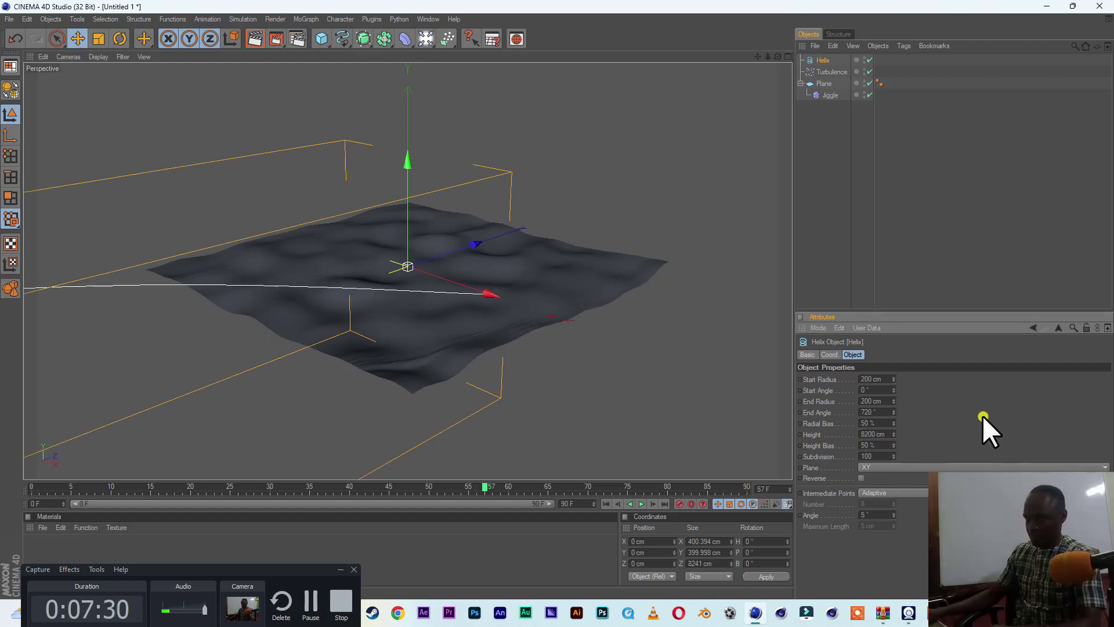
scroll(423, 347, down, 8)
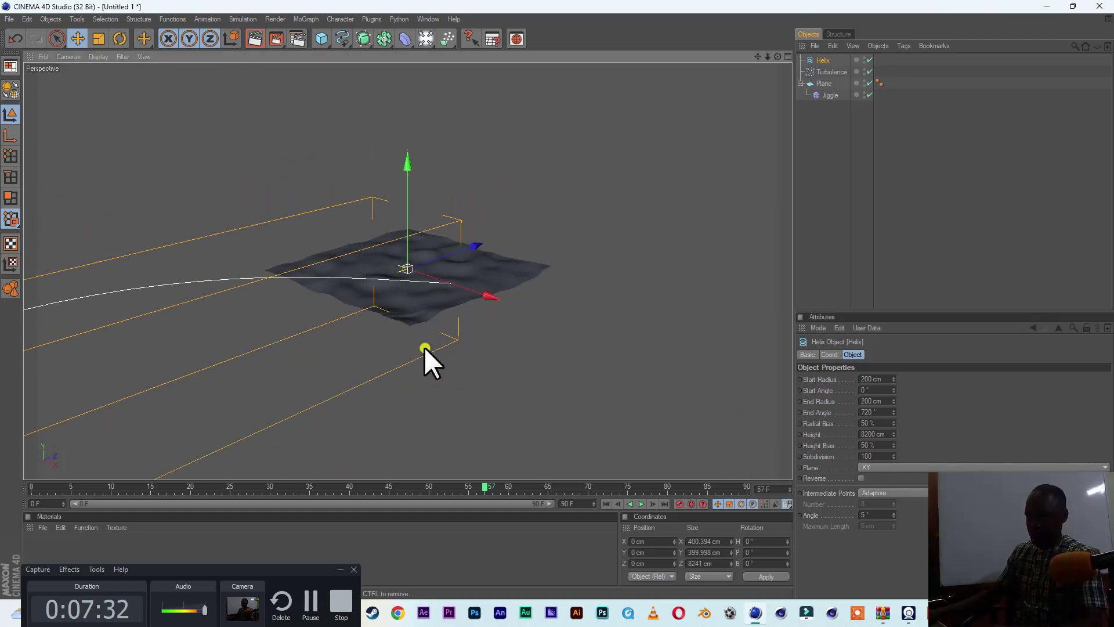
scroll(424, 347, down, 8)
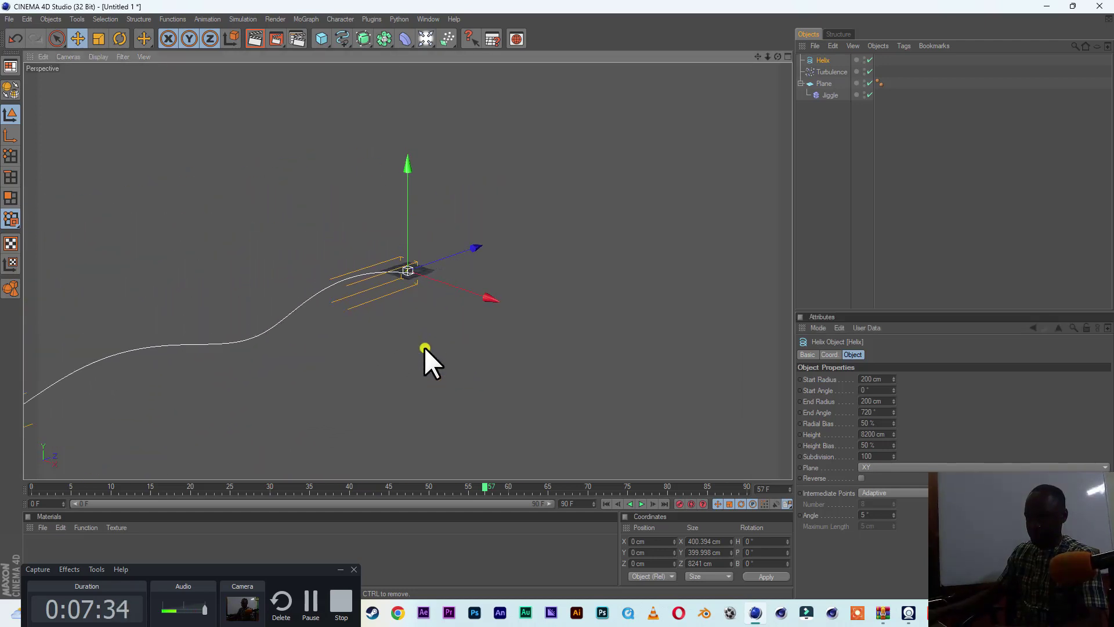
scroll(423, 347, up, 8)
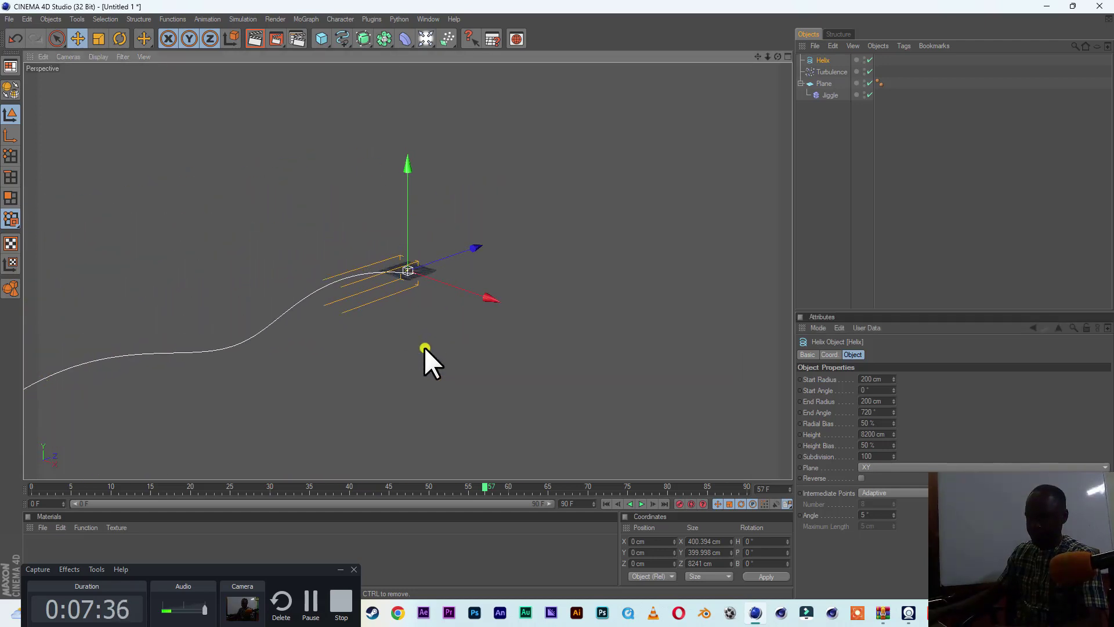
scroll(424, 347, up, 6)
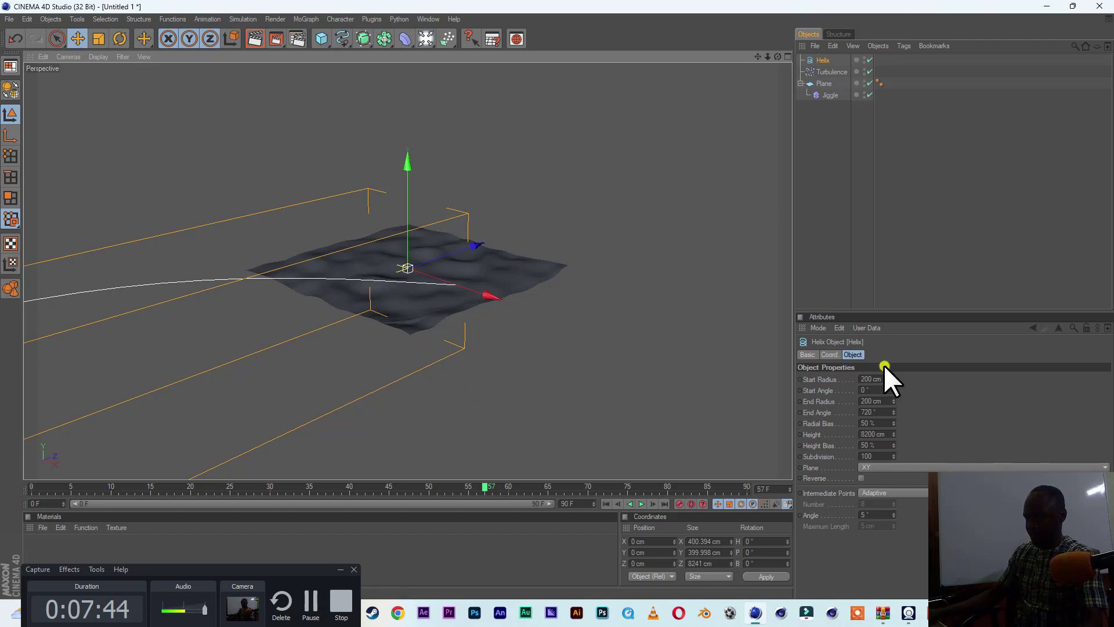
Step: Set the helix's pitch rotation to 180°
click(836, 354)
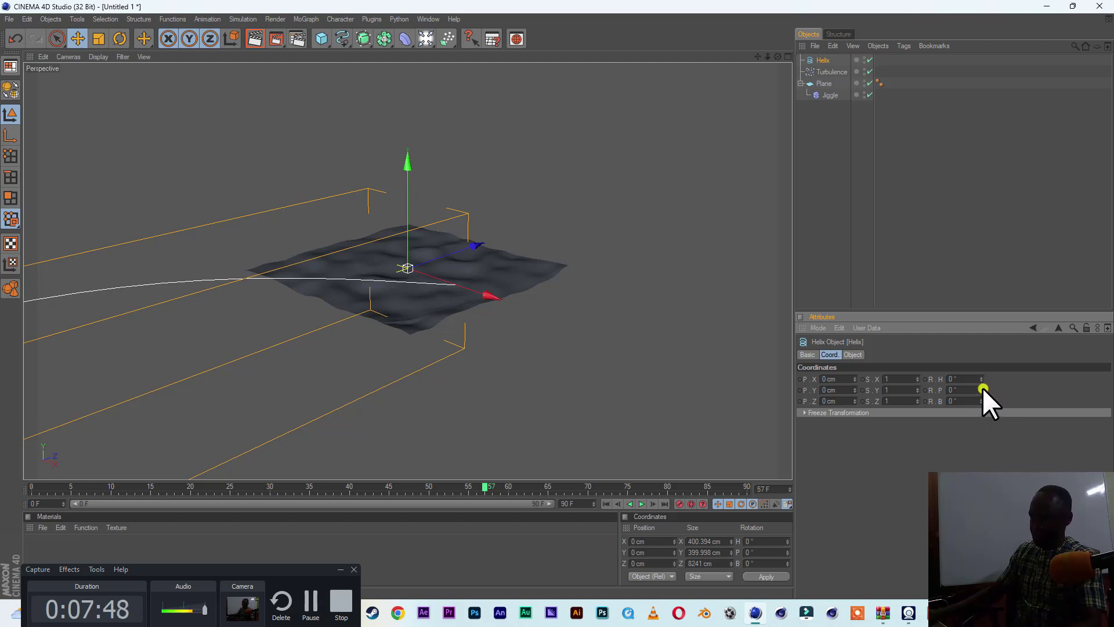
drag(981, 388, 980, 388)
click(957, 390)
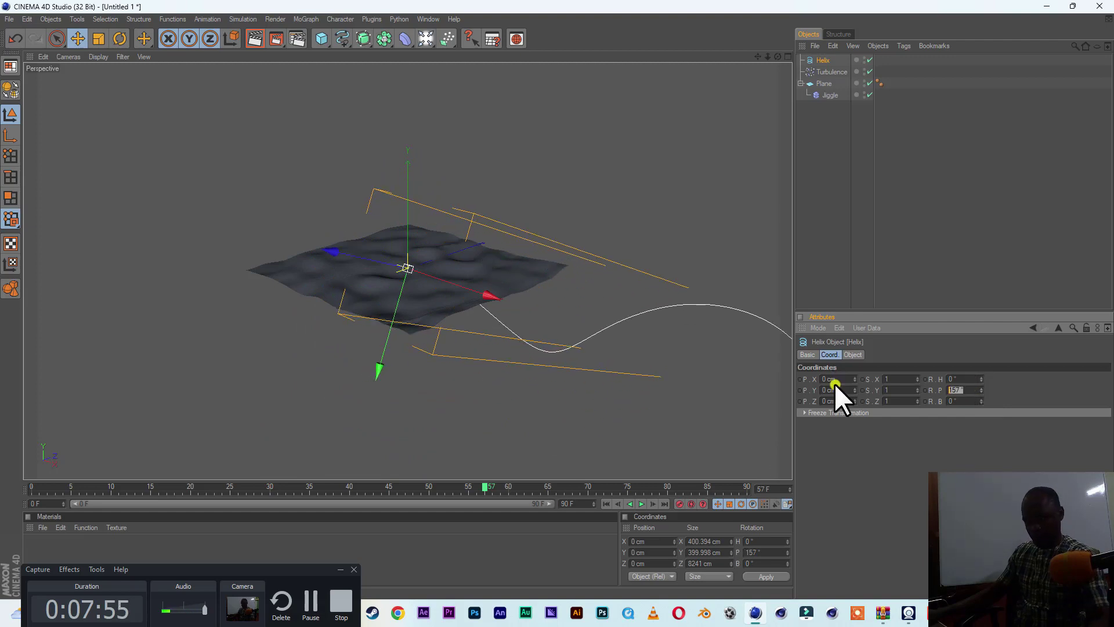
text(180)
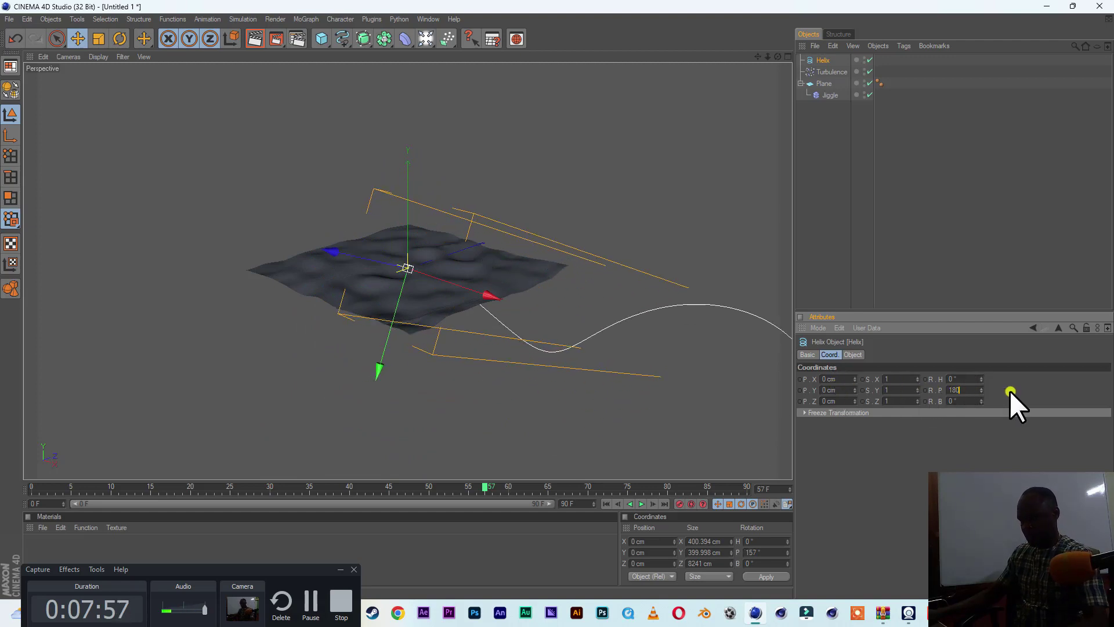
key(Return)
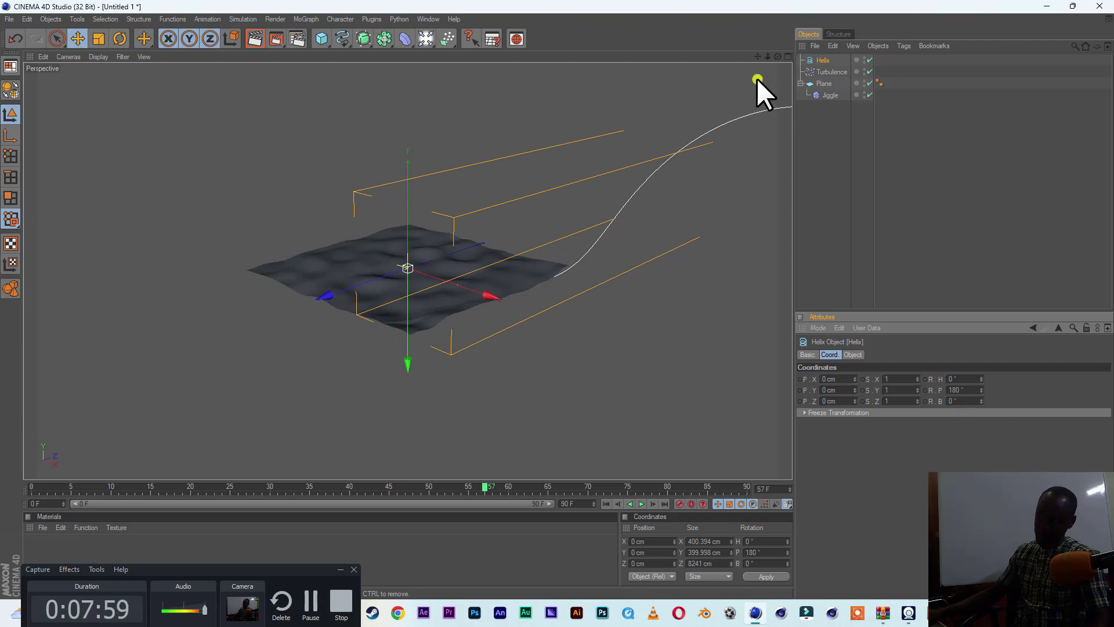
Step: Add a Spline Wrap deformer and make it a child of the plane, above the Jiggle deformer
drag(777, 57, 557, 298)
drag(768, 55, 559, 301)
drag(757, 56, 557, 300)
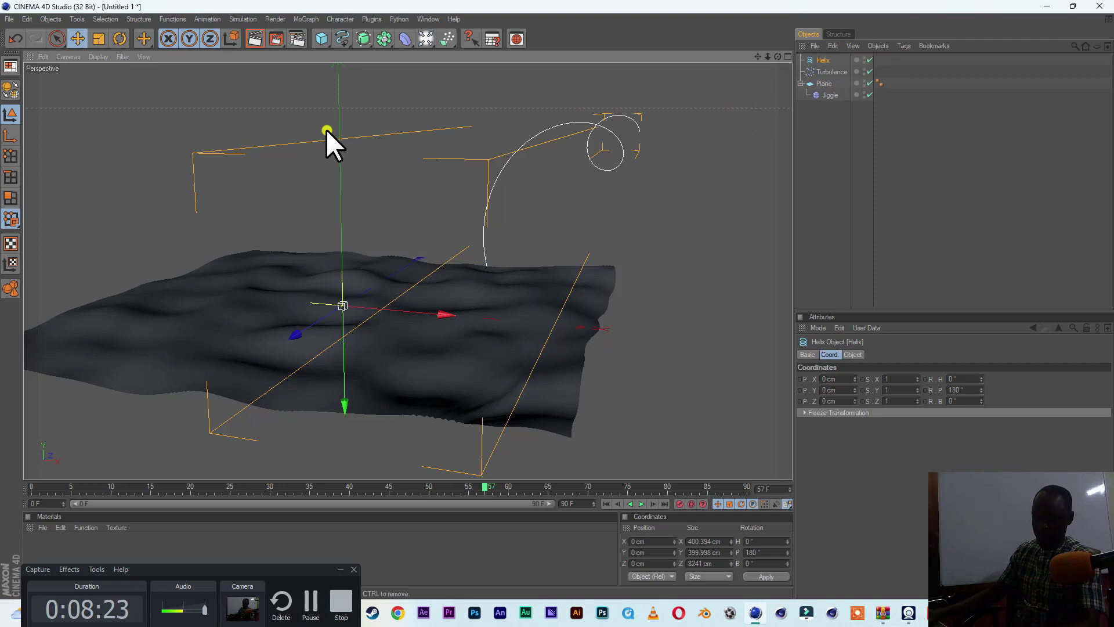
click(410, 45)
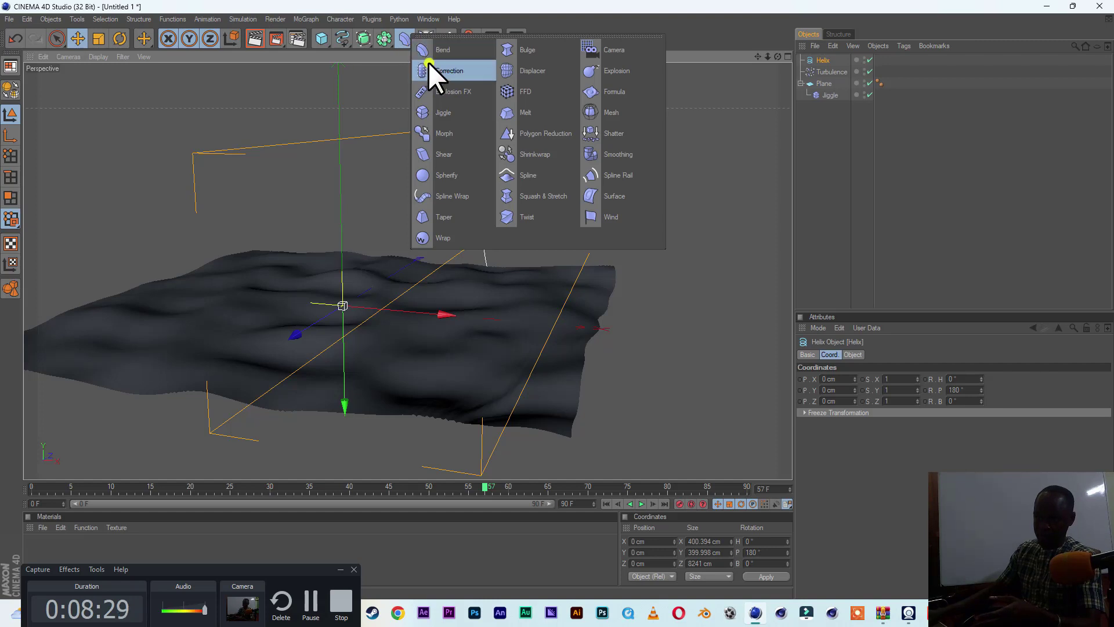
click(464, 195)
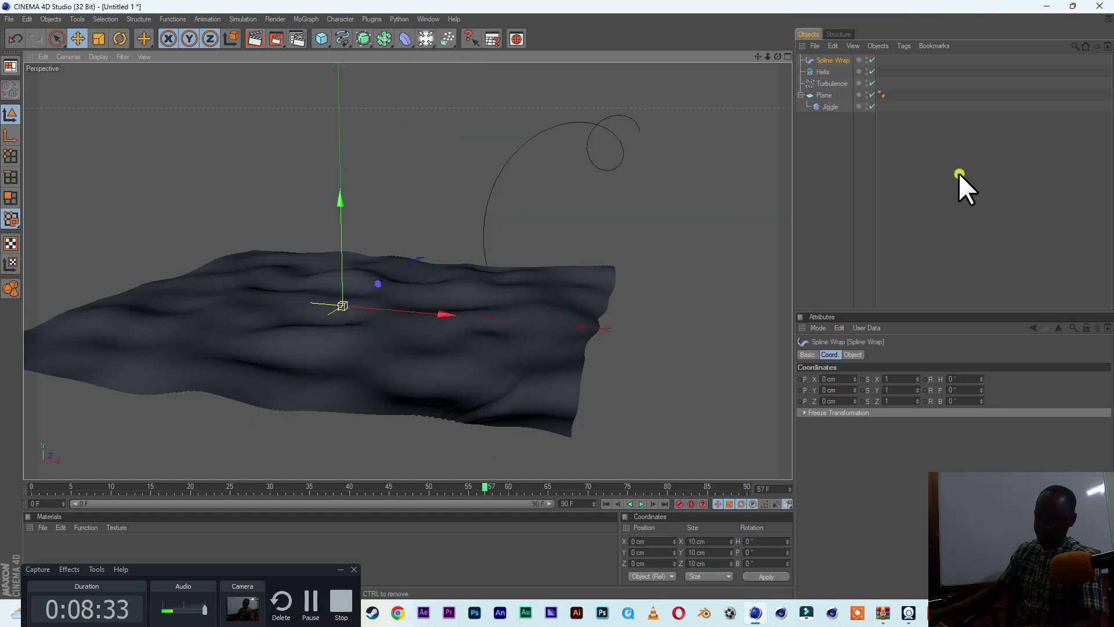
drag(829, 58, 824, 96)
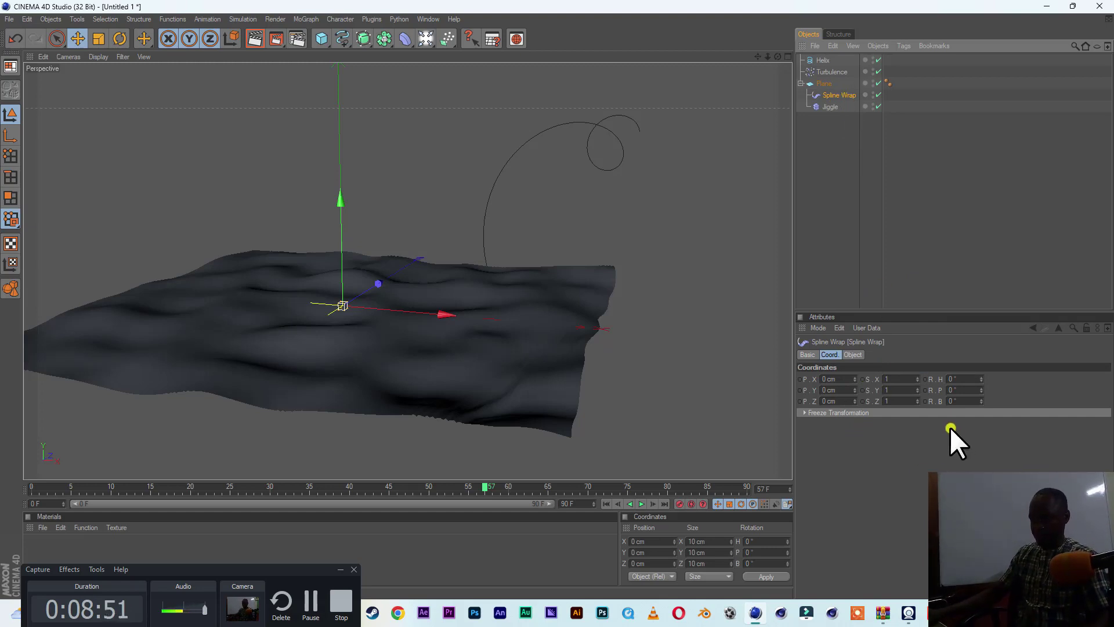
Step: Assign the Helix as the Spline Wrap deformer's spline
click(853, 354)
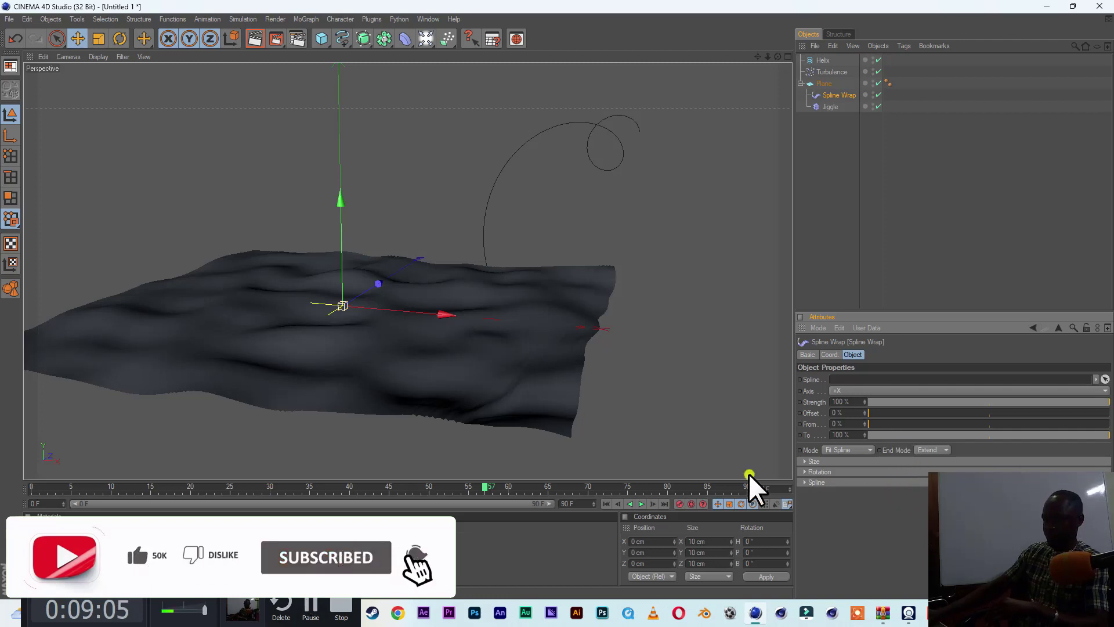
click(317, 605)
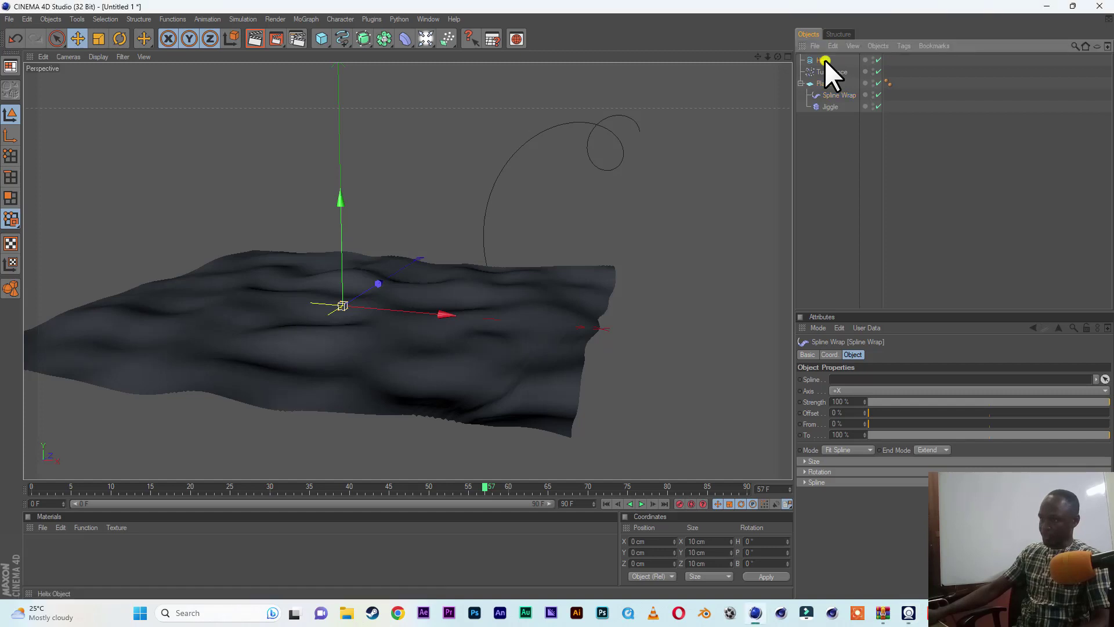
drag(824, 60, 898, 378)
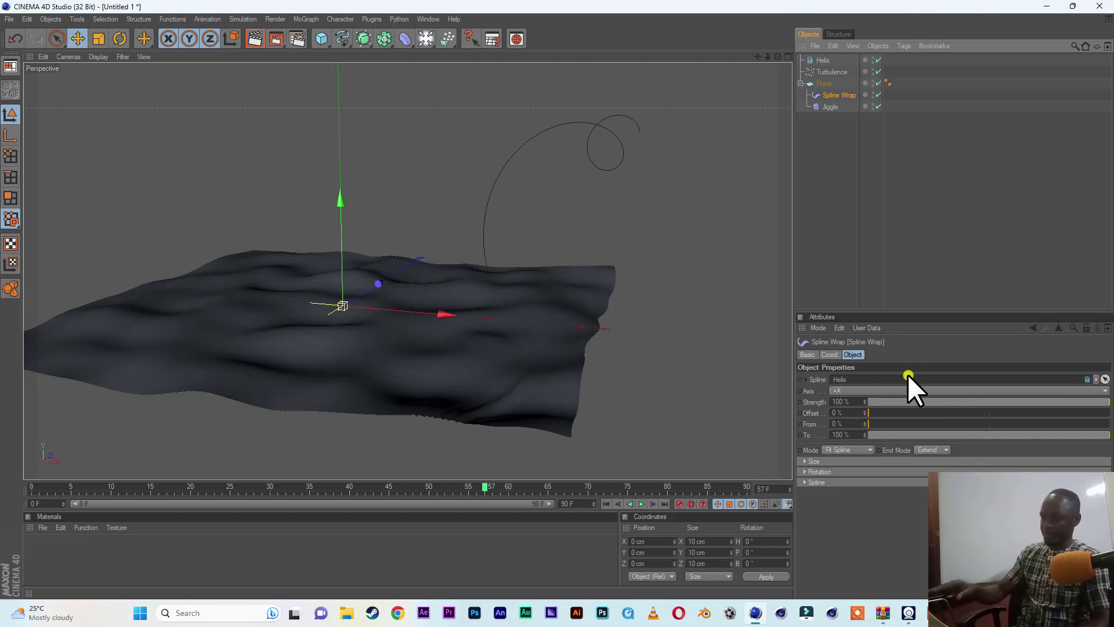
Step: Return the animation to the first frame and test the Spline Wrap's offset at 27% before resetting it to 0%
click(880, 413)
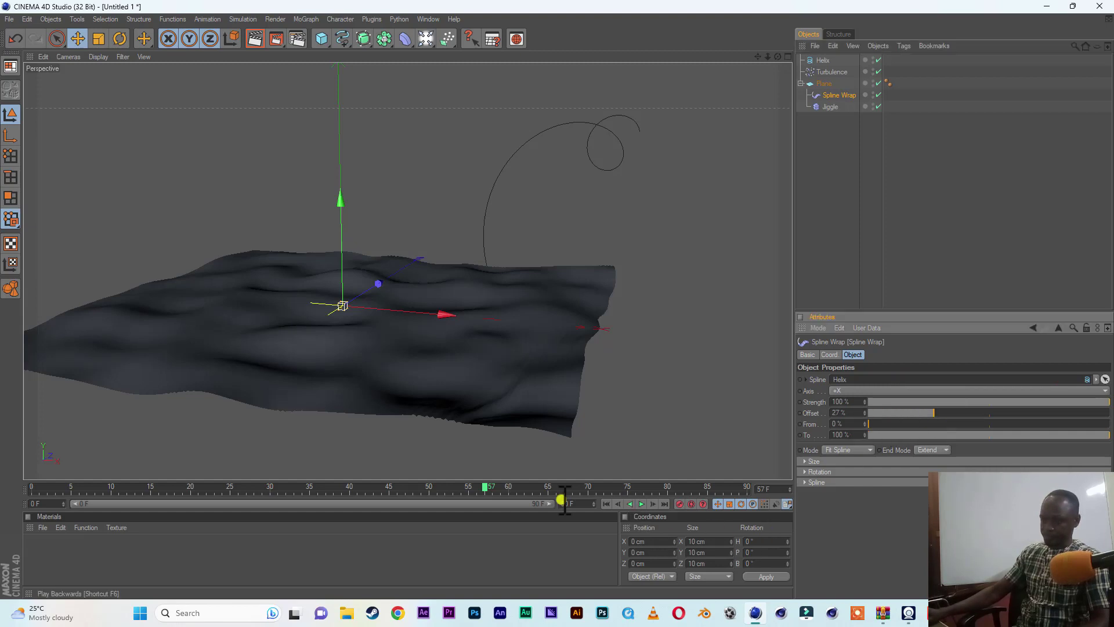
click(606, 504)
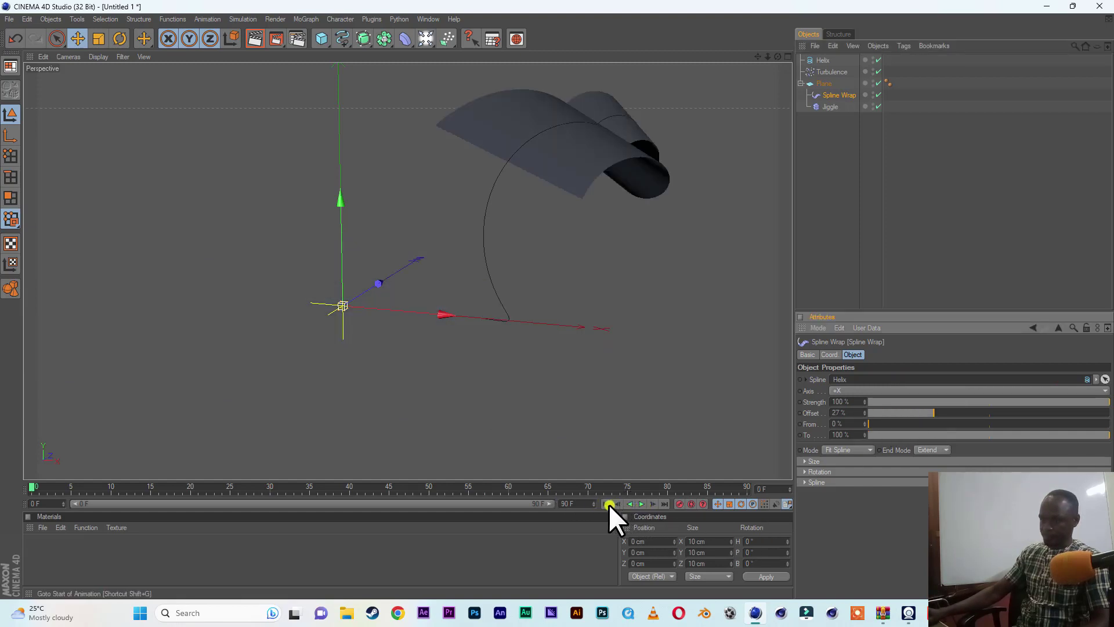
click(607, 503)
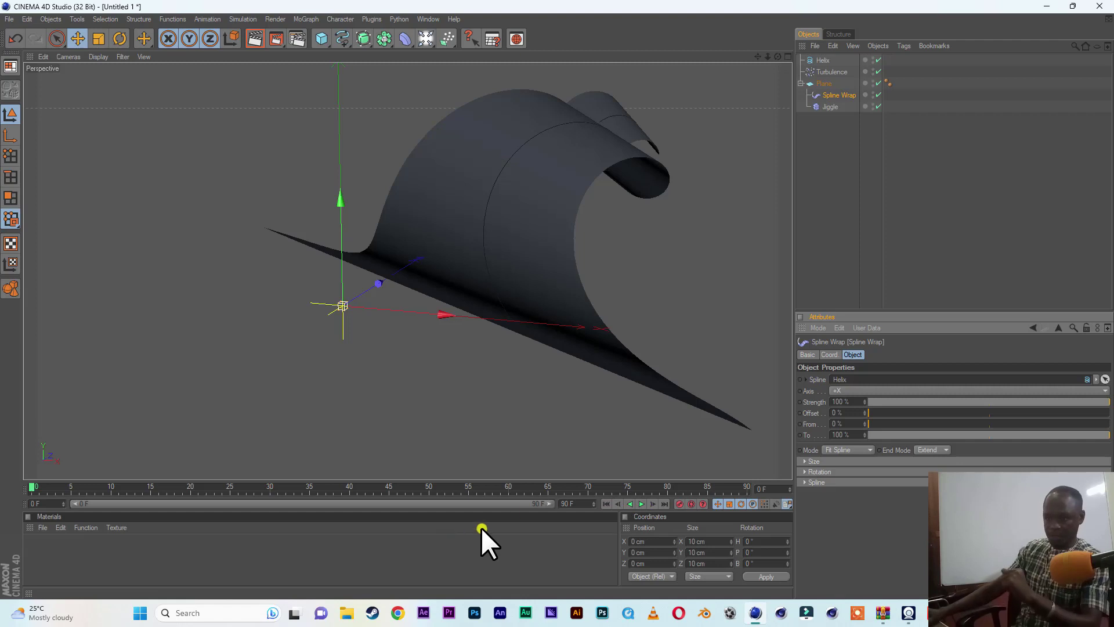
Step: Set the animation's end frame to 250 and extend the visible timeline range to frame 149
click(576, 504)
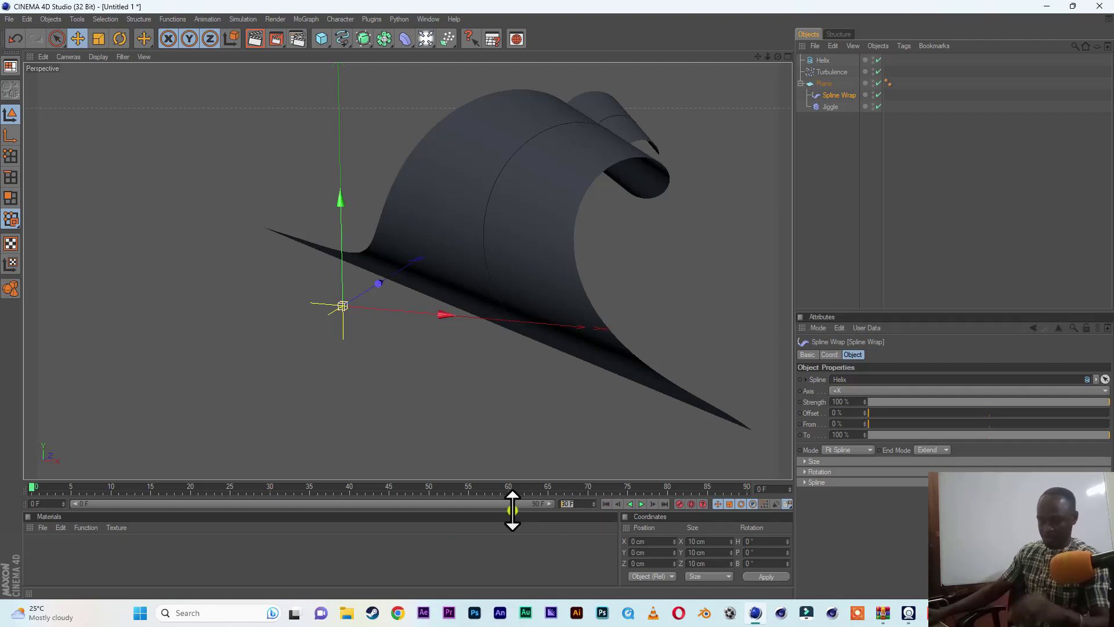
text(2)
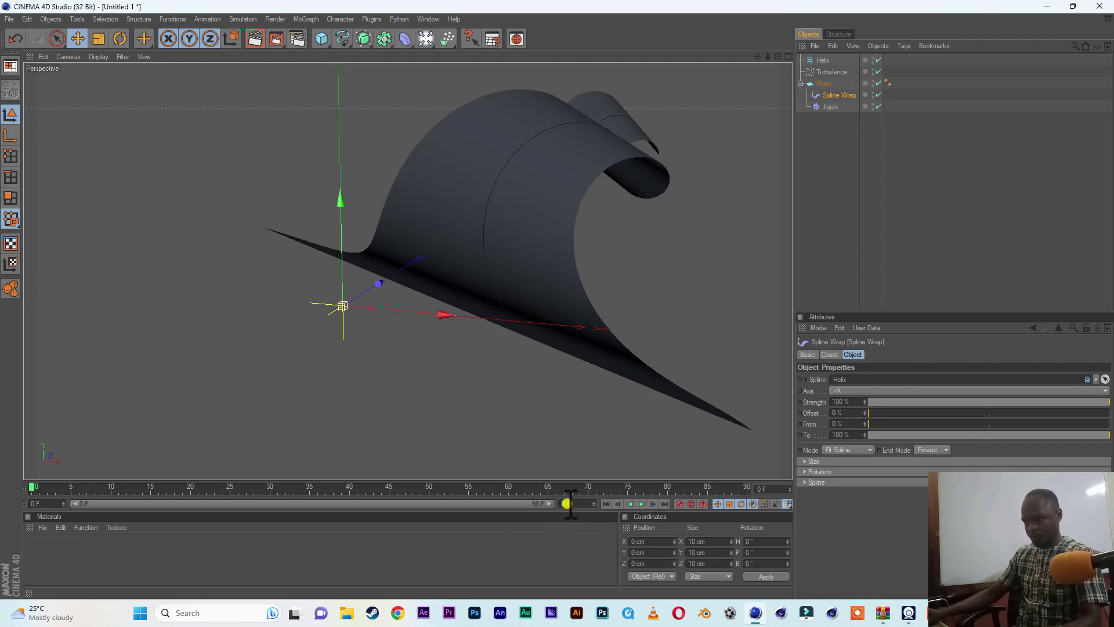
text(00)
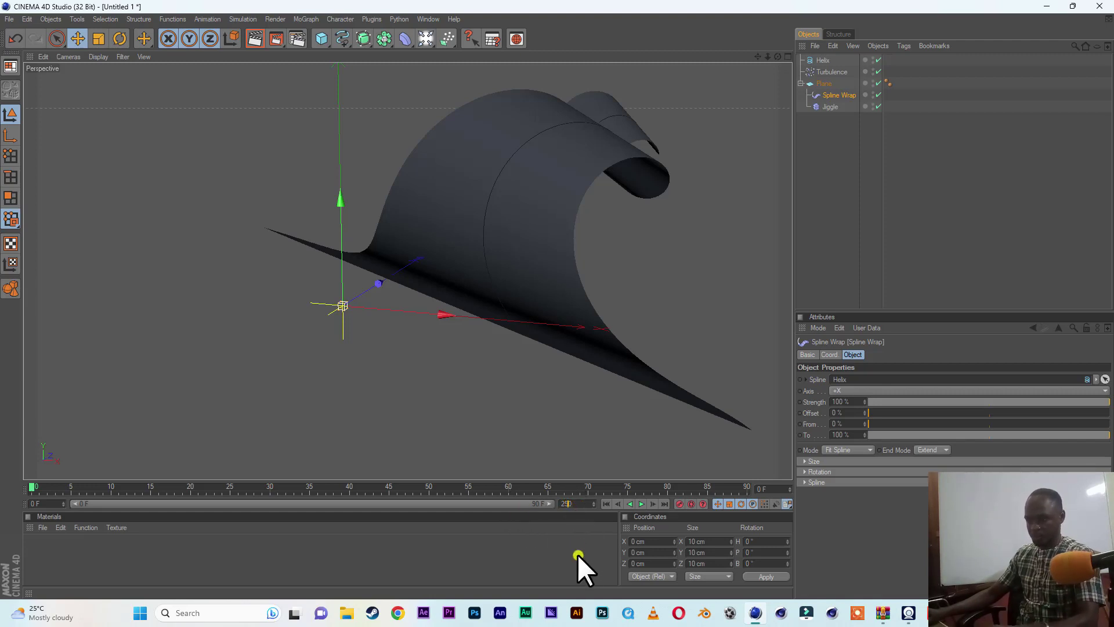
click(577, 563)
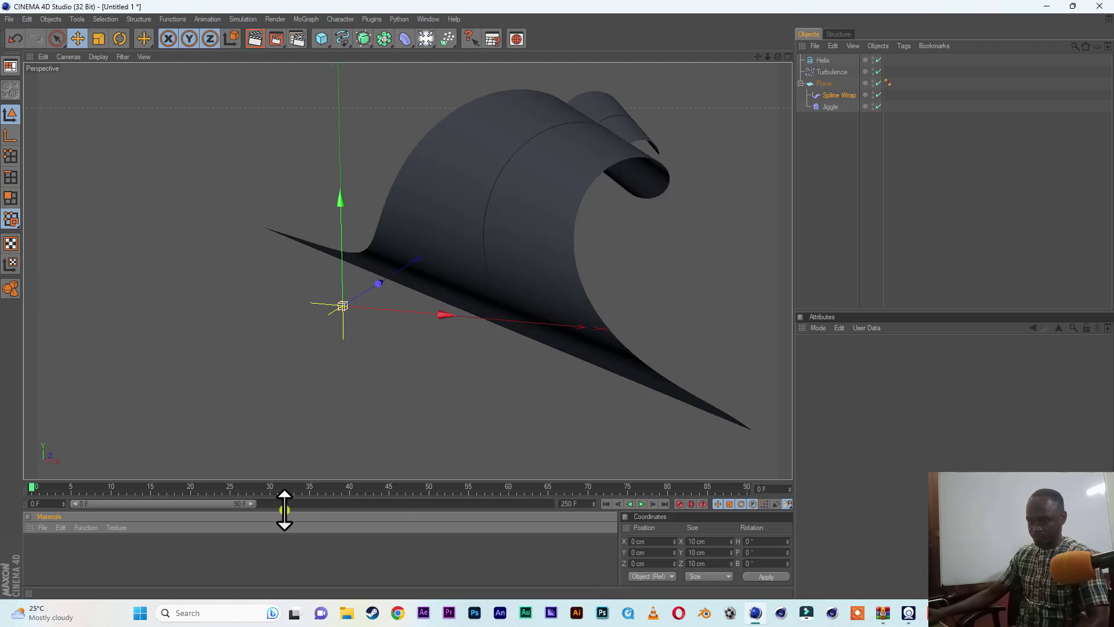
drag(252, 504, 363, 504)
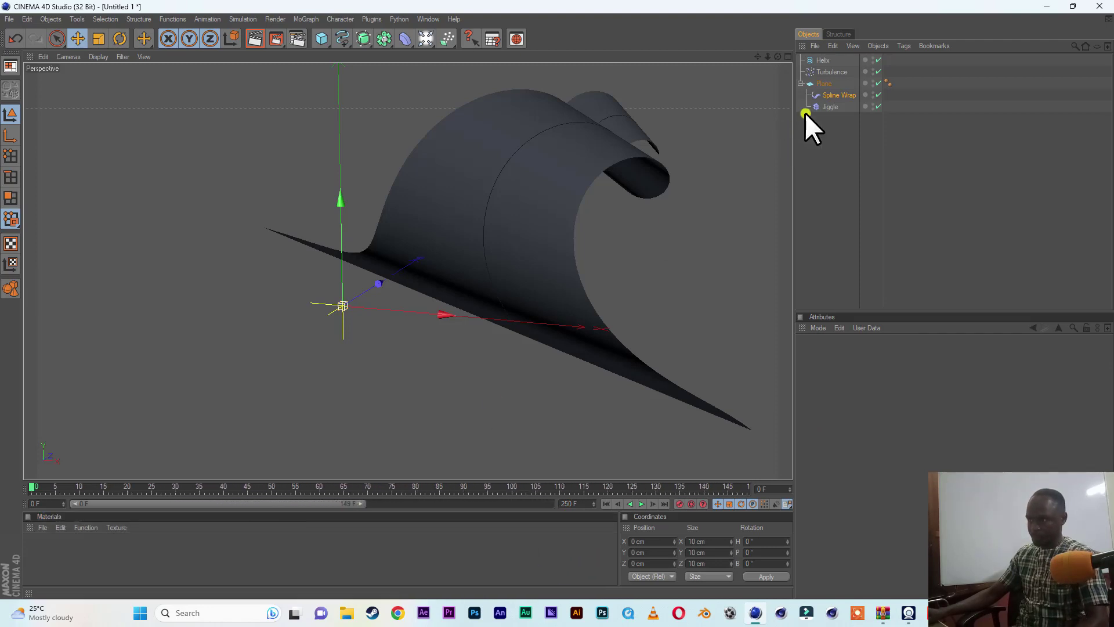
Step: Record a keyframe for the Spline Wrap's 0% offset at frame 0
click(834, 96)
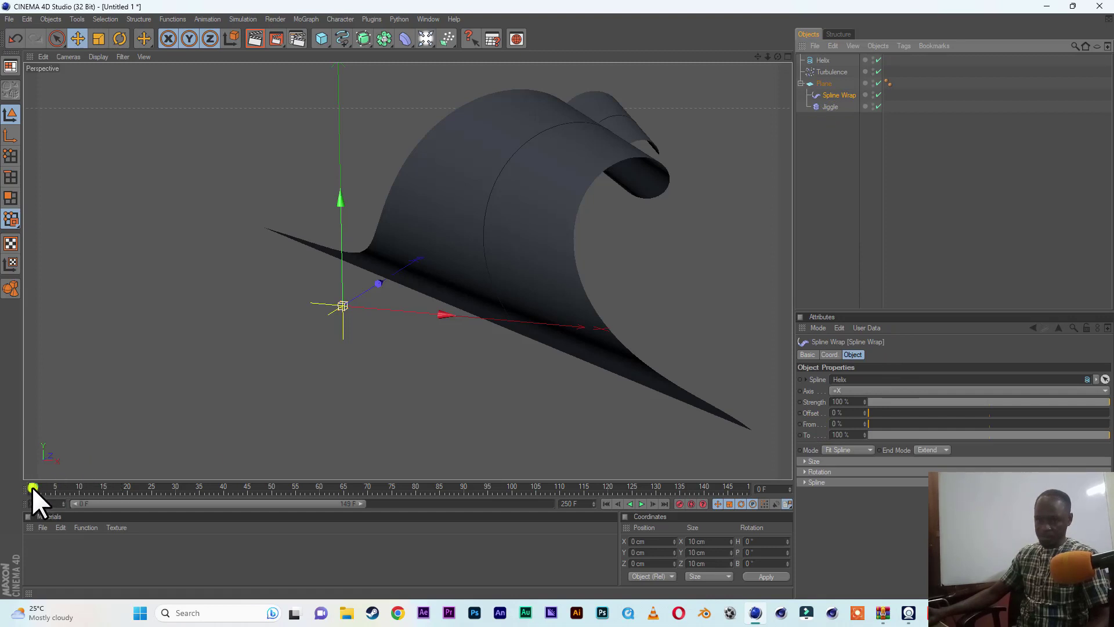
click(834, 413)
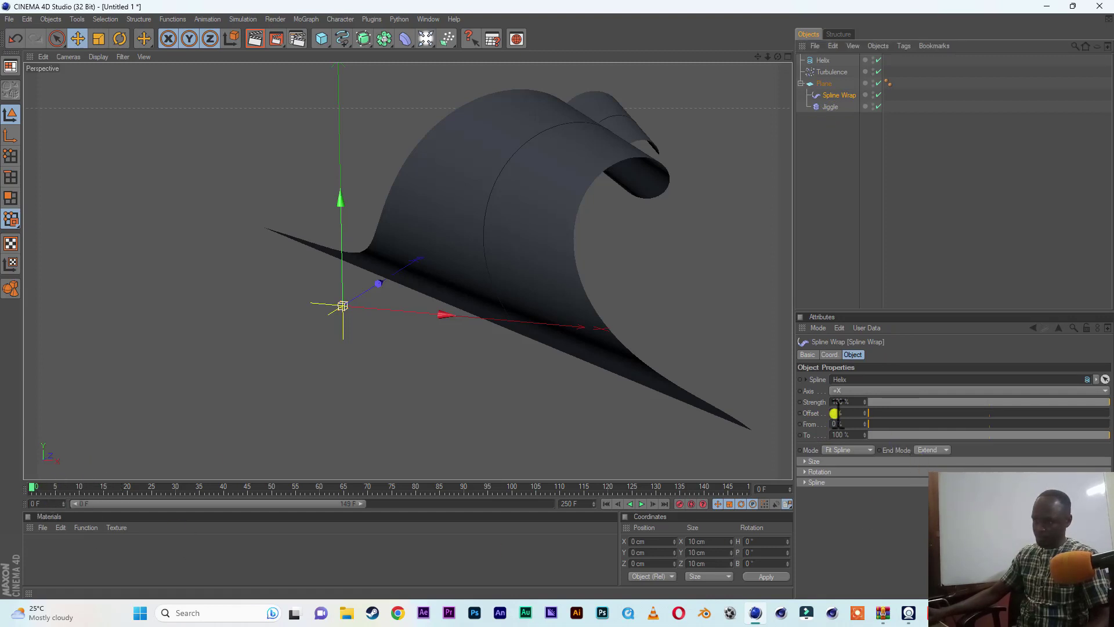
click(799, 412)
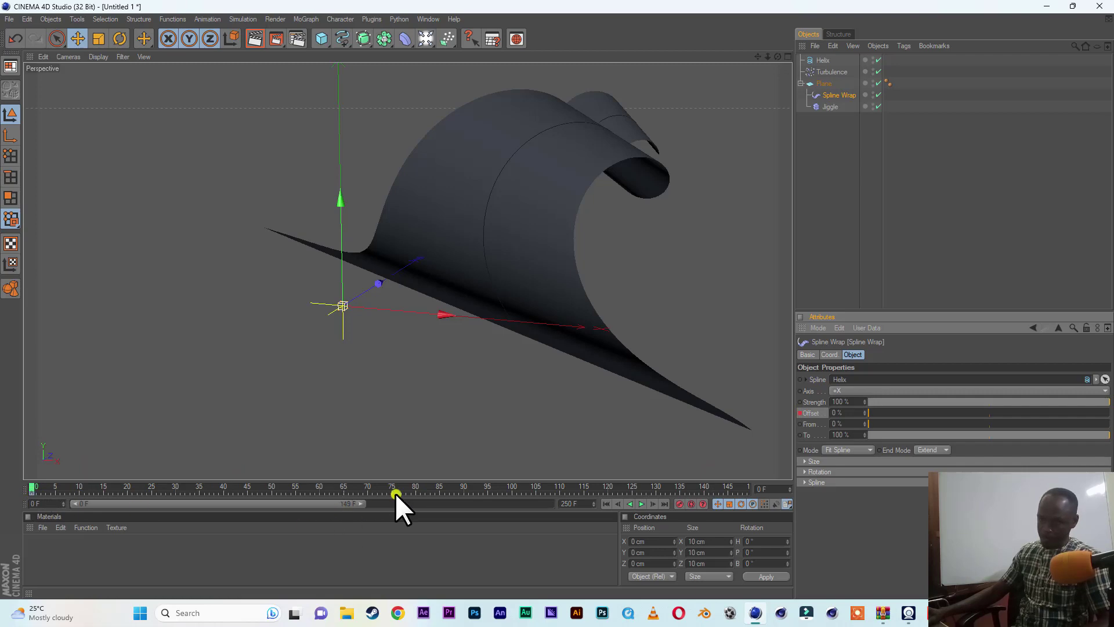
Step: Keyframe the Spline Wrap's offset at 80% on frame 145, extend the visible range to frame 174, and move that key to frame 167
drag(395, 493, 727, 493)
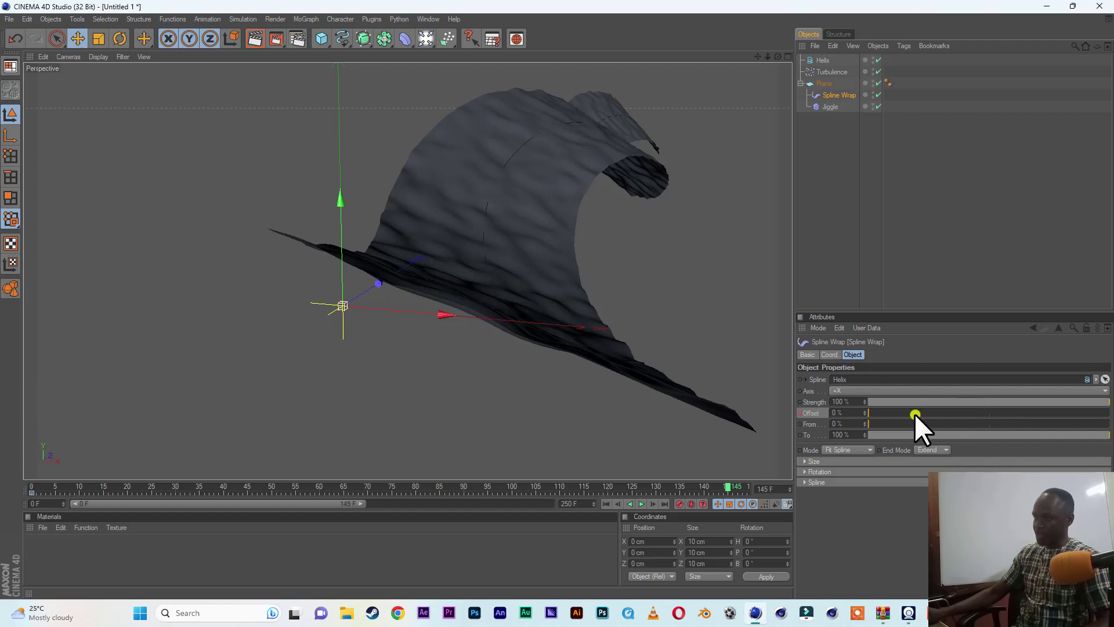
drag(881, 412, 917, 413)
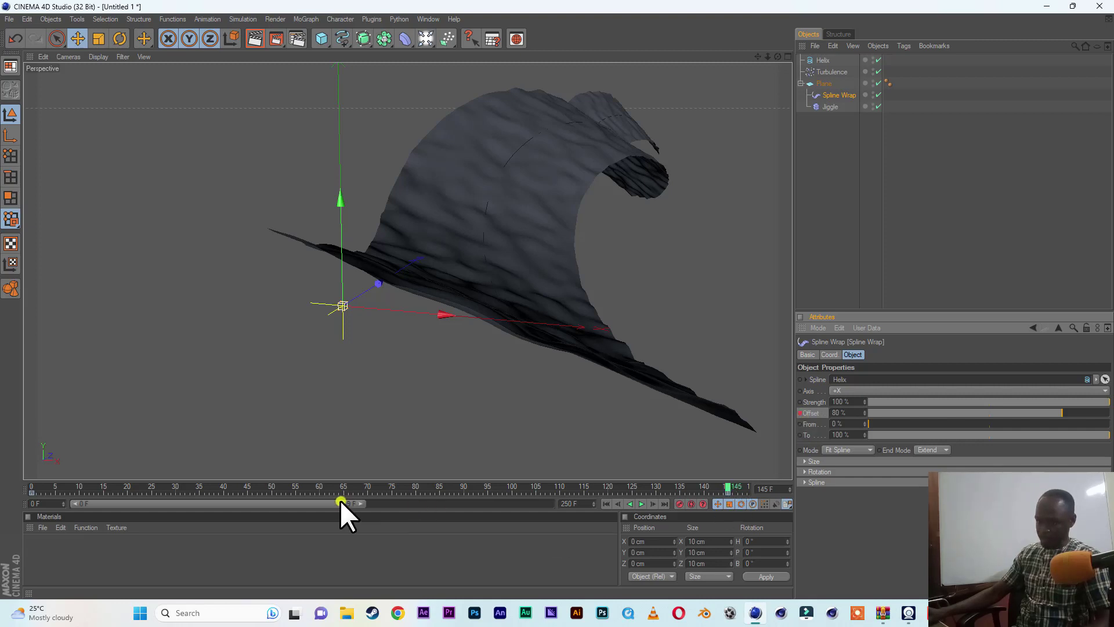
drag(359, 503, 409, 503)
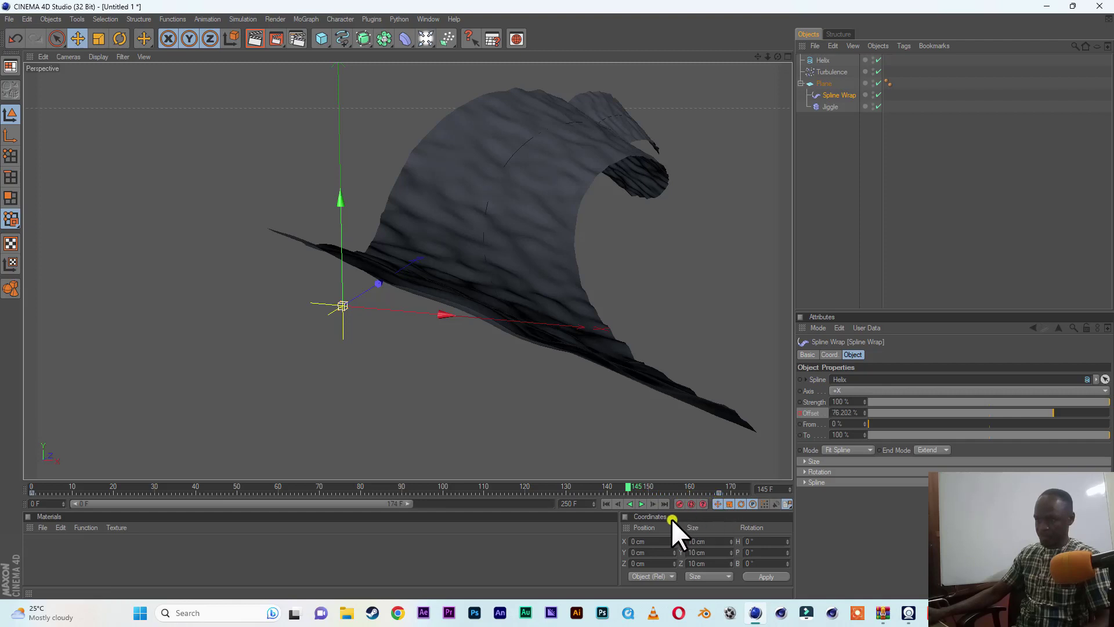
Step: Play the offset animation from the first frame and return the playhead to frame 0
click(604, 503)
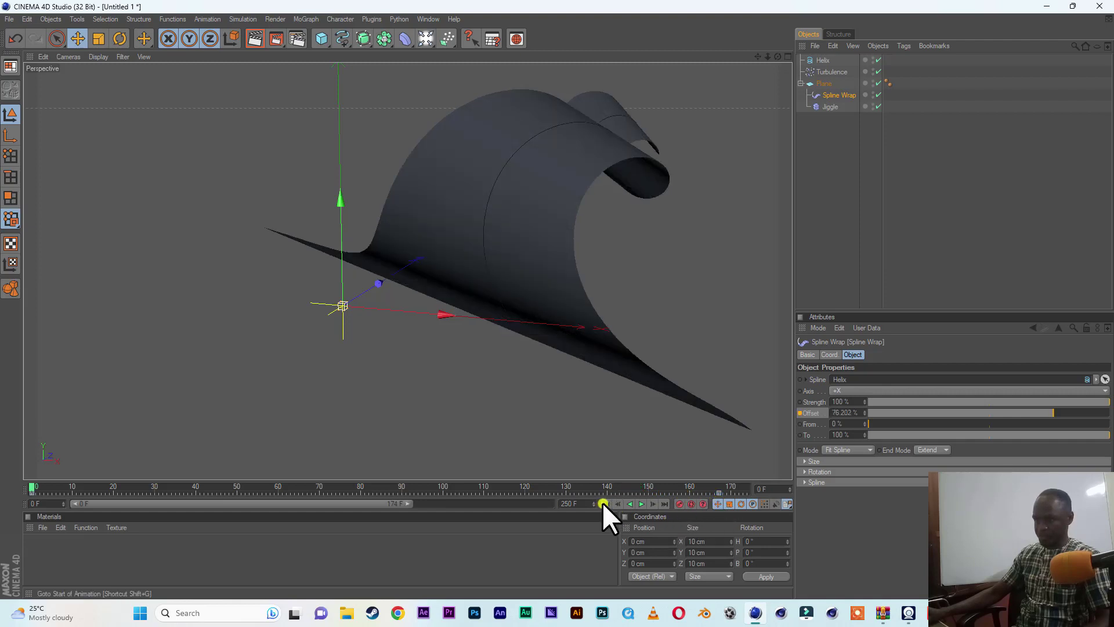
click(641, 503)
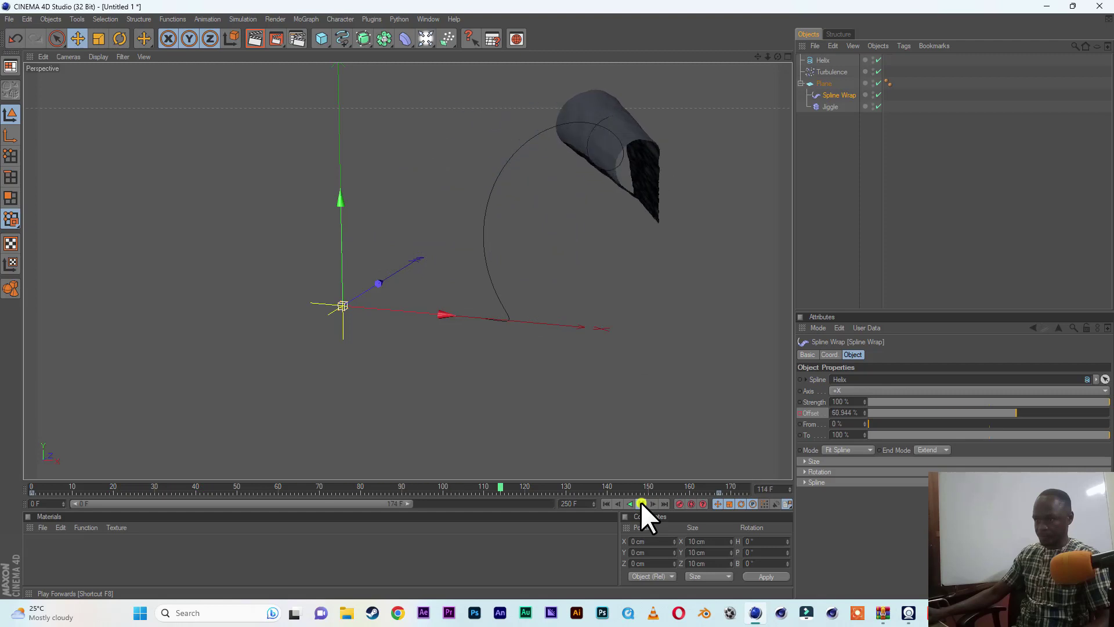
click(641, 503)
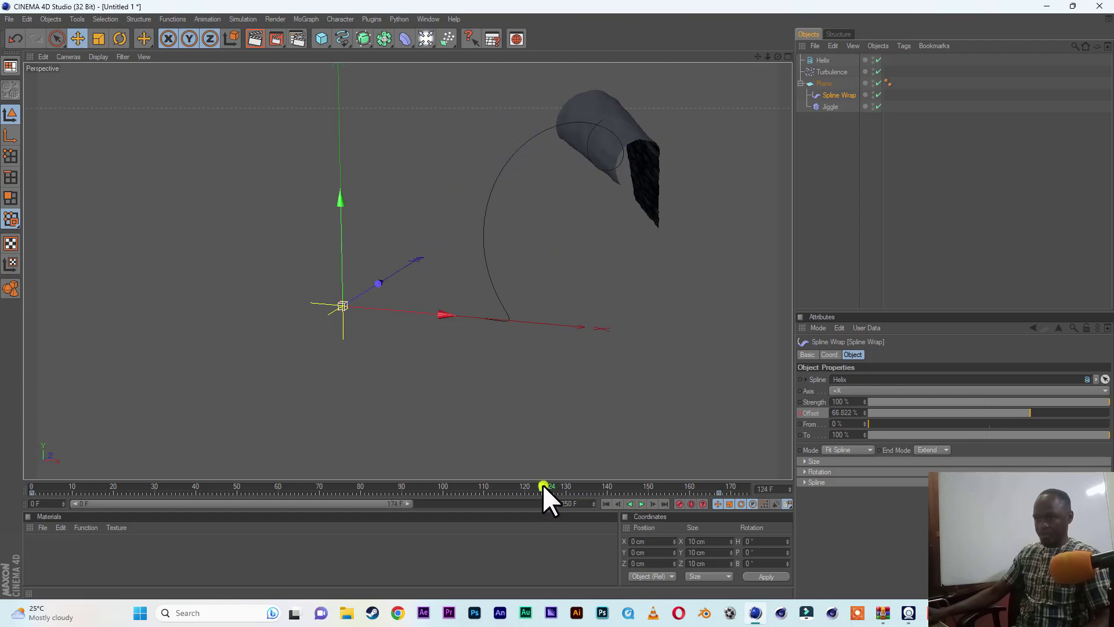
drag(542, 485, 34, 485)
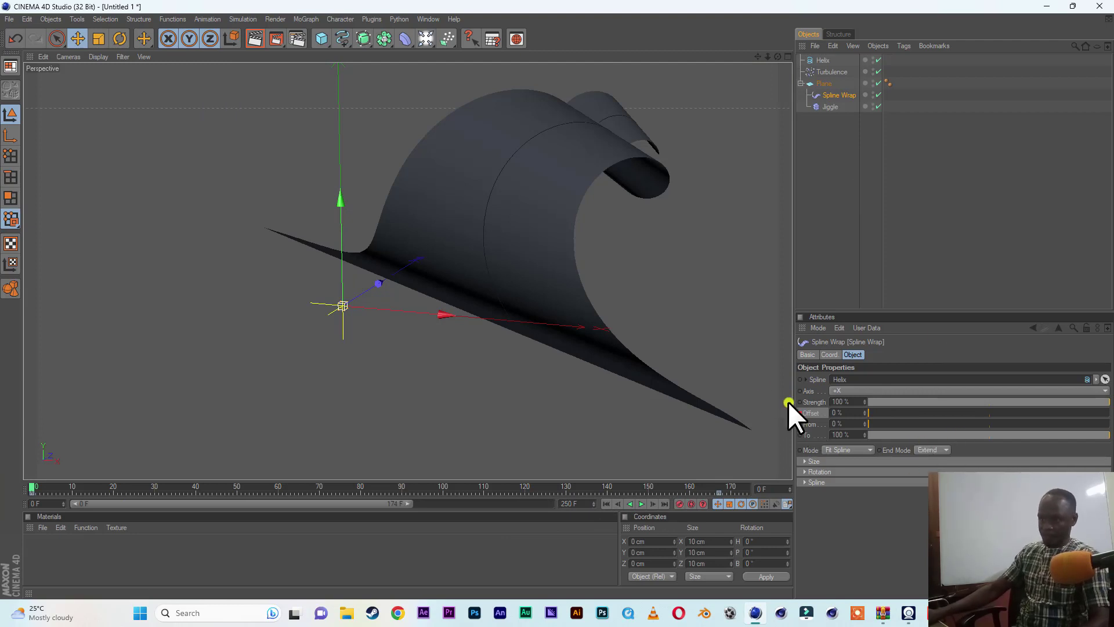
Step: Re-record the offset key at frame 0, then preview the animation with the Spline Wrap's To value at 50%
ctrl+click(800, 413)
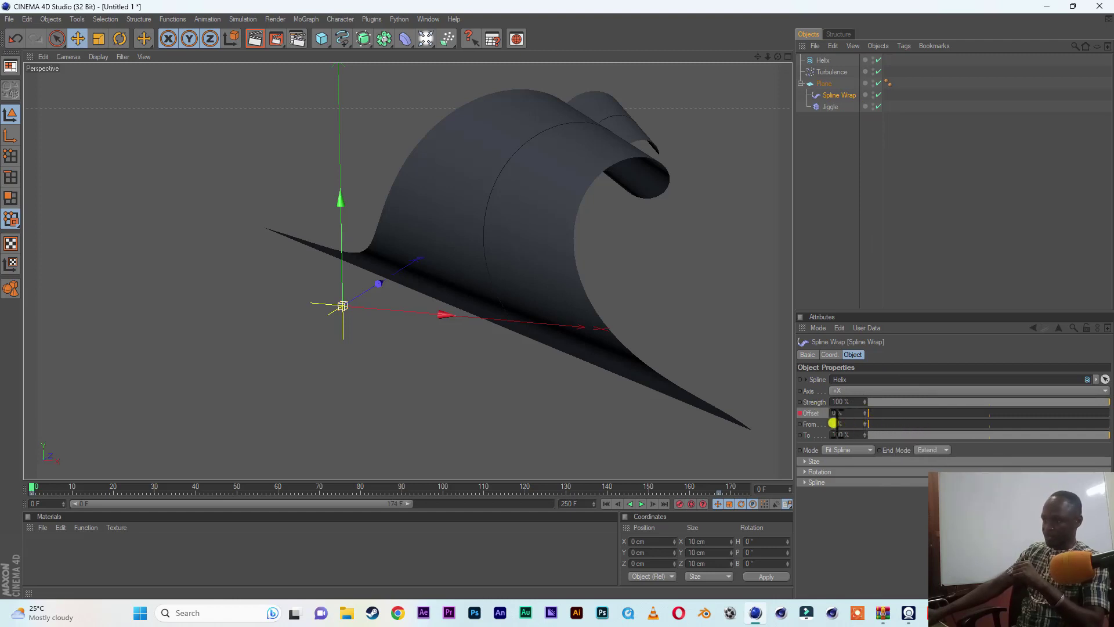
click(988, 437)
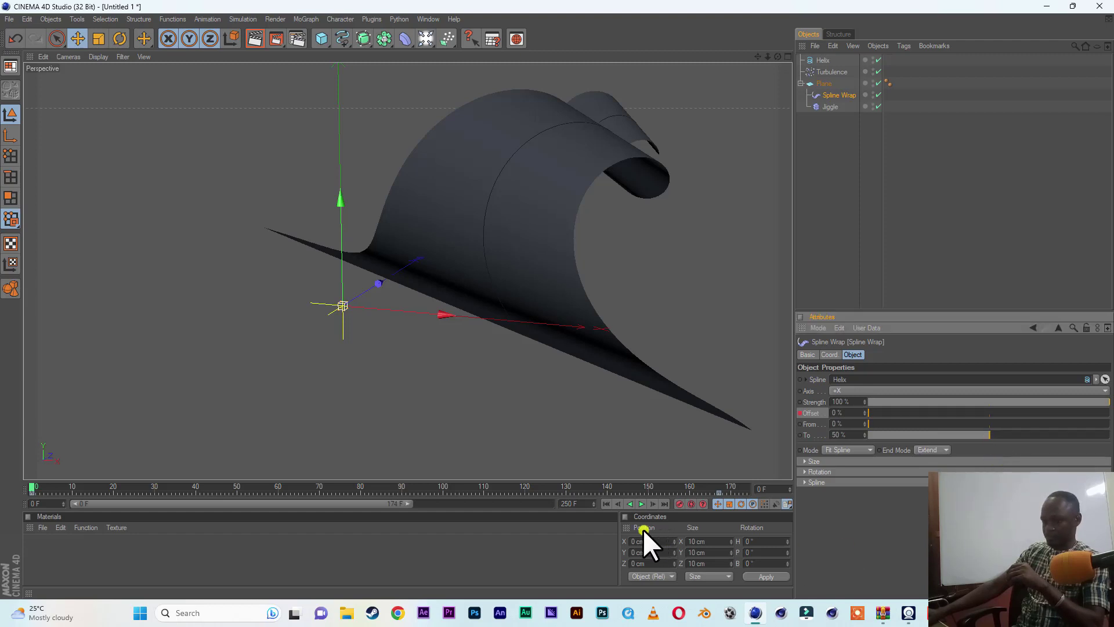
click(642, 503)
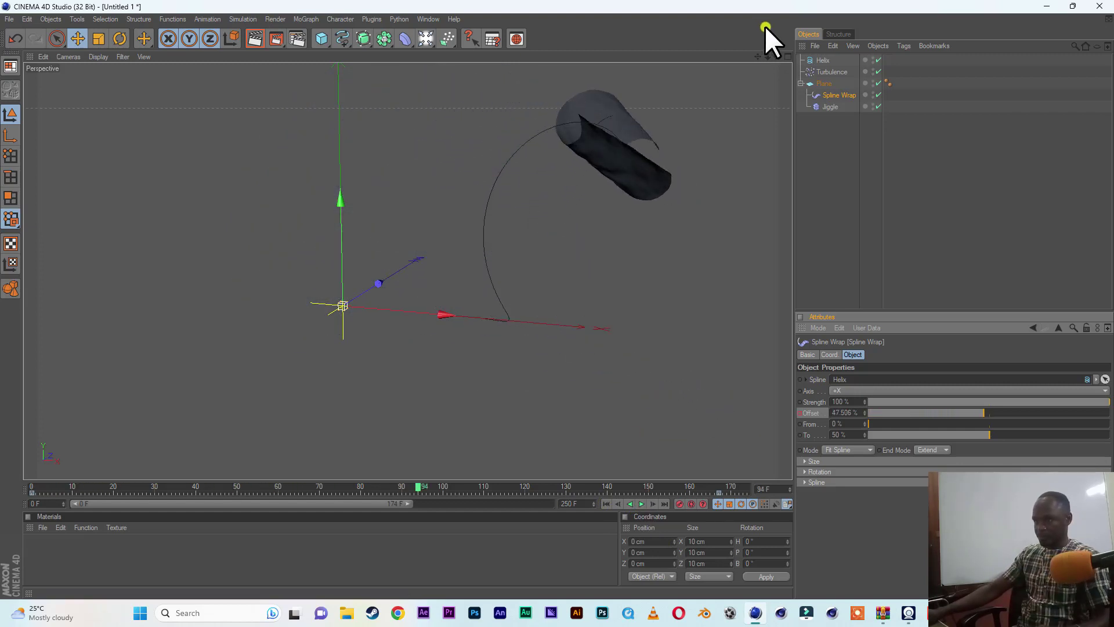
Step: Replay the cloth's motion with the whole helix in view and return to the first frame
drag(767, 58, 559, 299)
drag(754, 56, 557, 300)
scroll(491, 303, down, 3)
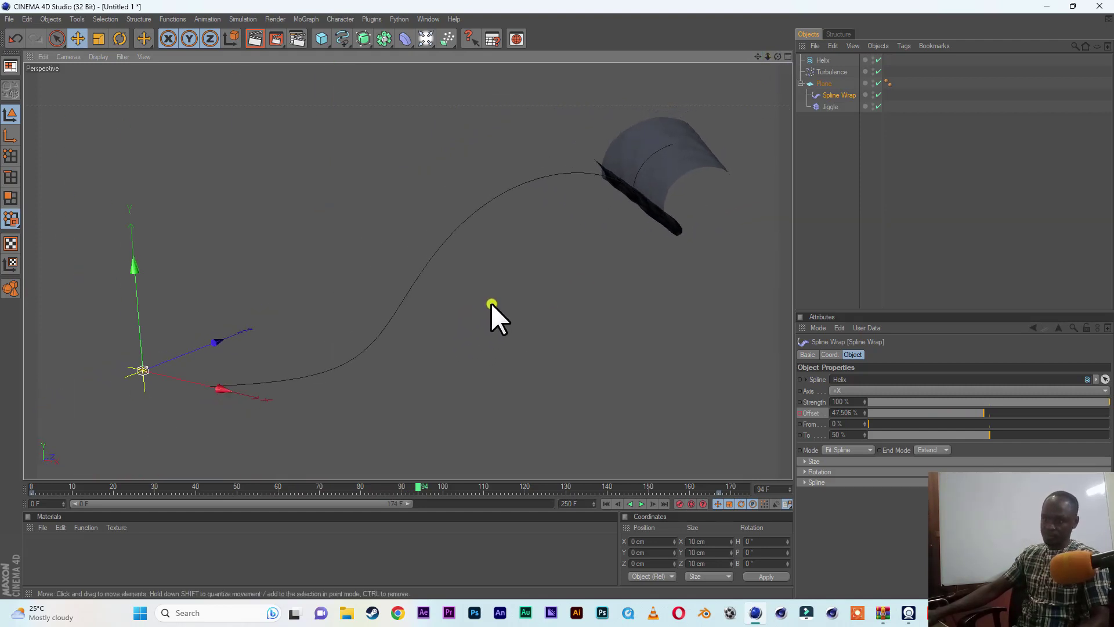
click(605, 503)
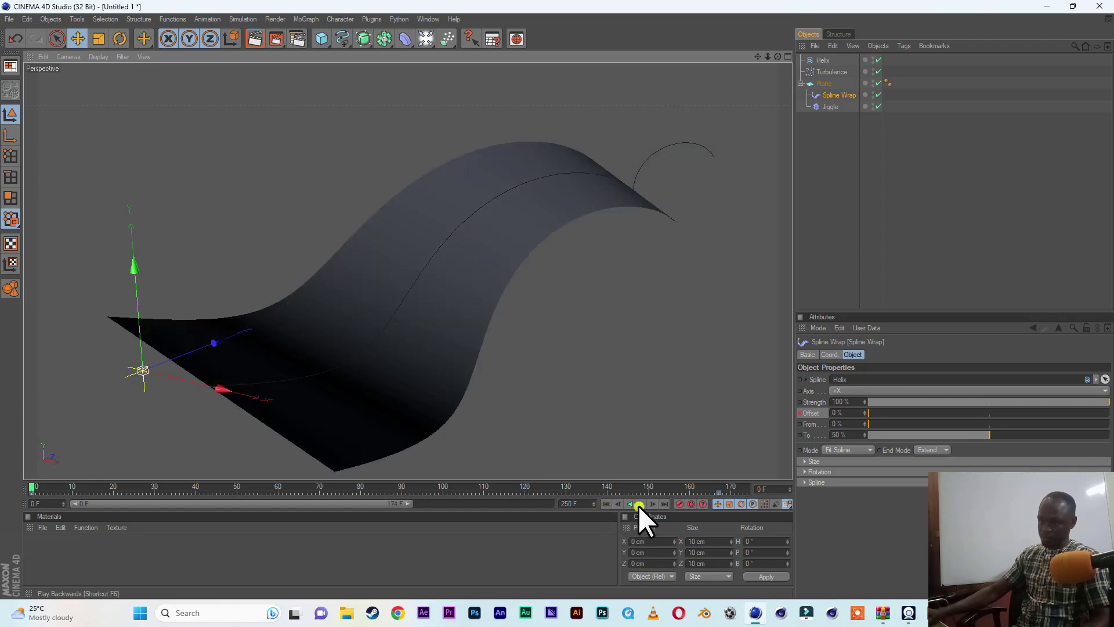
click(642, 503)
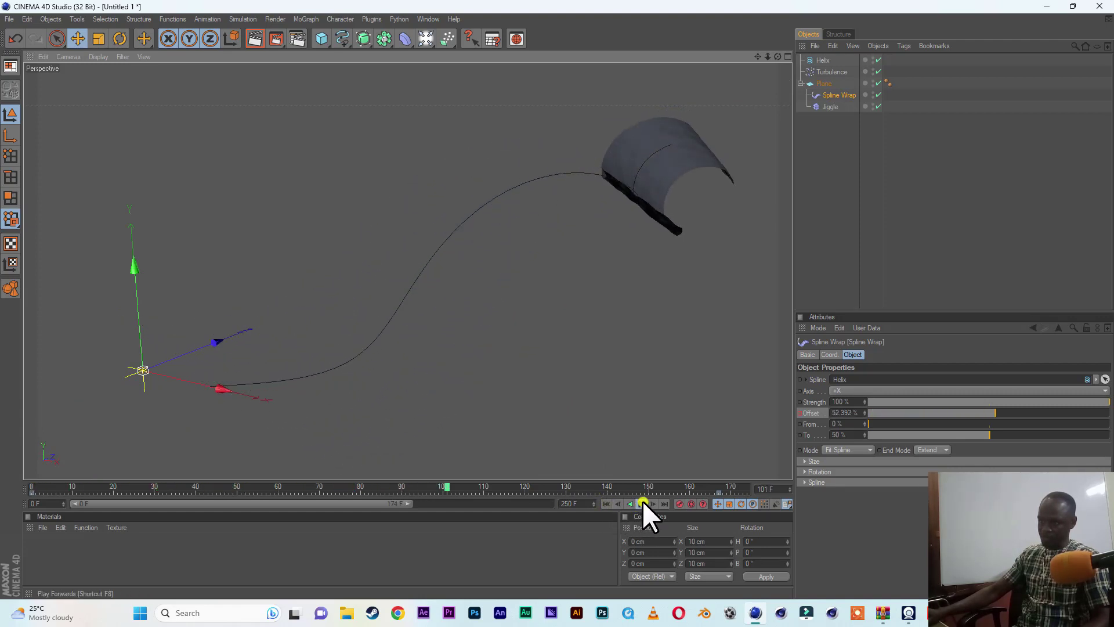
click(642, 502)
click(606, 503)
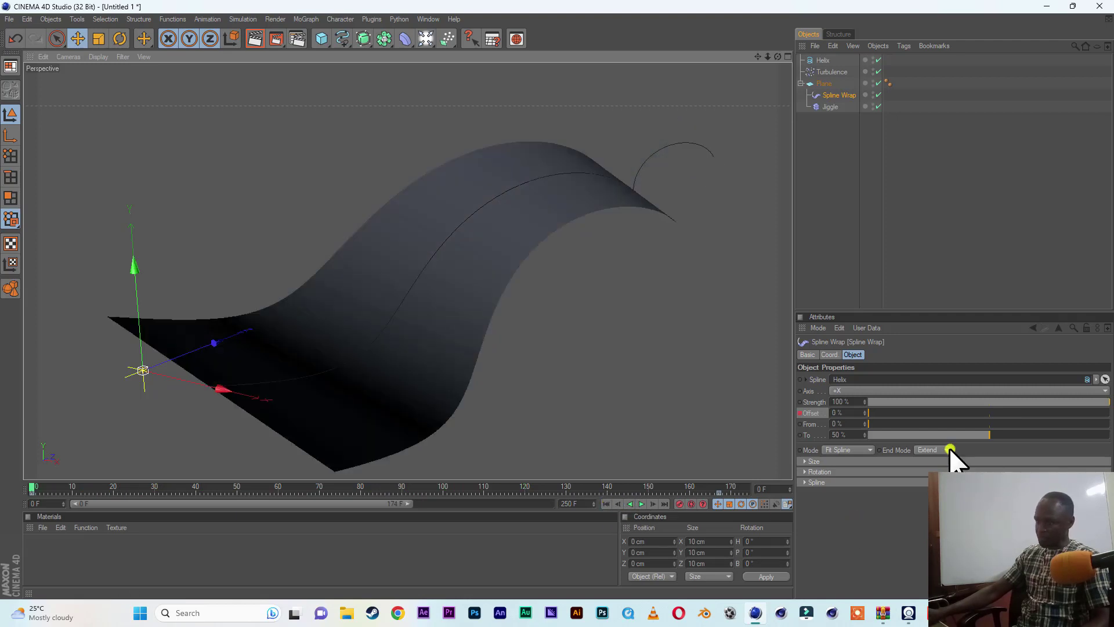
Step: Set the Spline Wrap's To value to 30%, play the animation, and return to the first frame
click(938, 435)
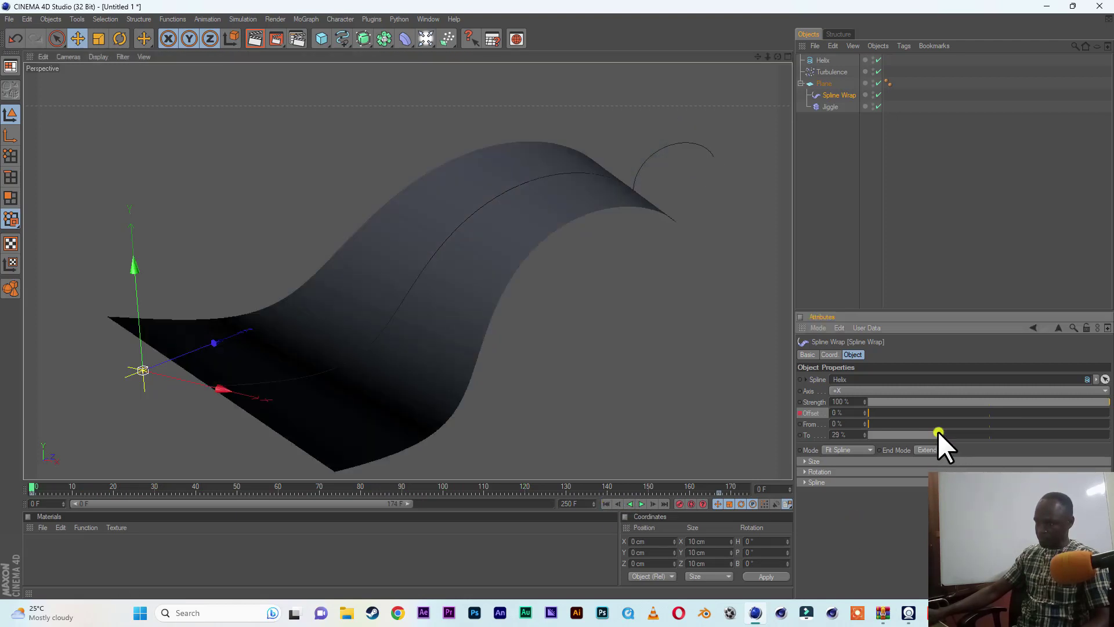
click(864, 433)
click(640, 503)
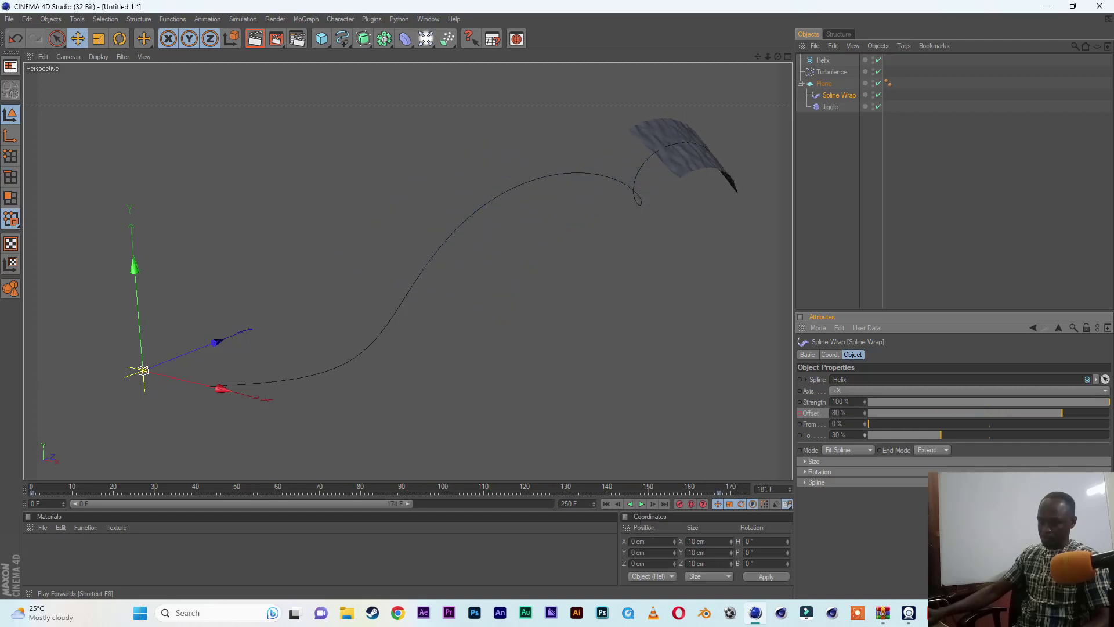
click(608, 503)
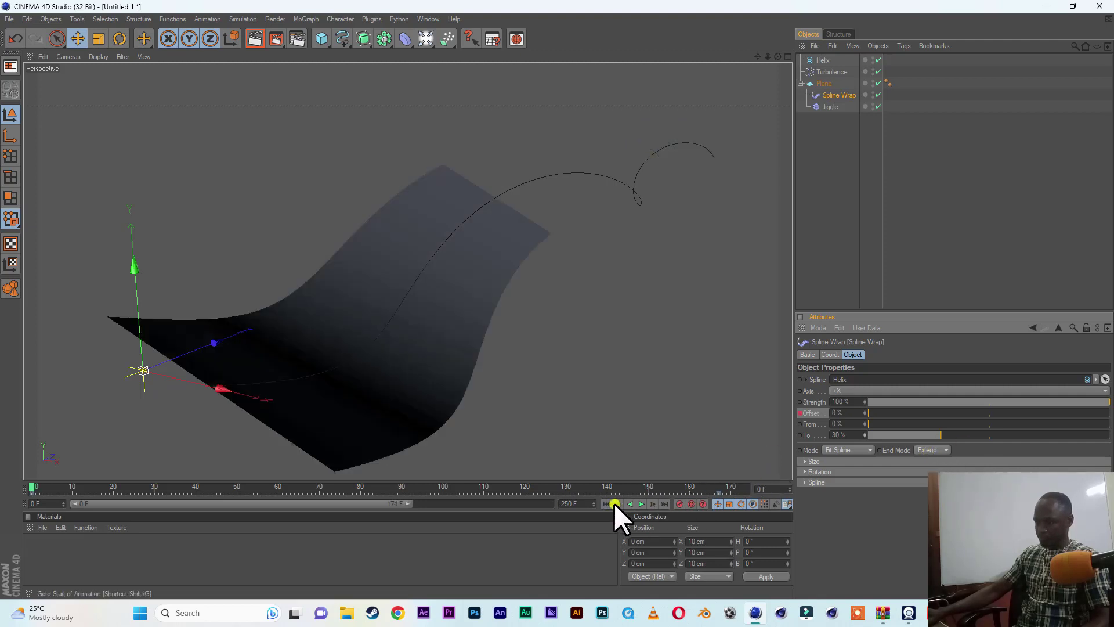
Step: Re-key the Spline Wrap's frame 167 offset at 100%, extend the visible range to frame 214, and move that key to about frame 200
click(719, 487)
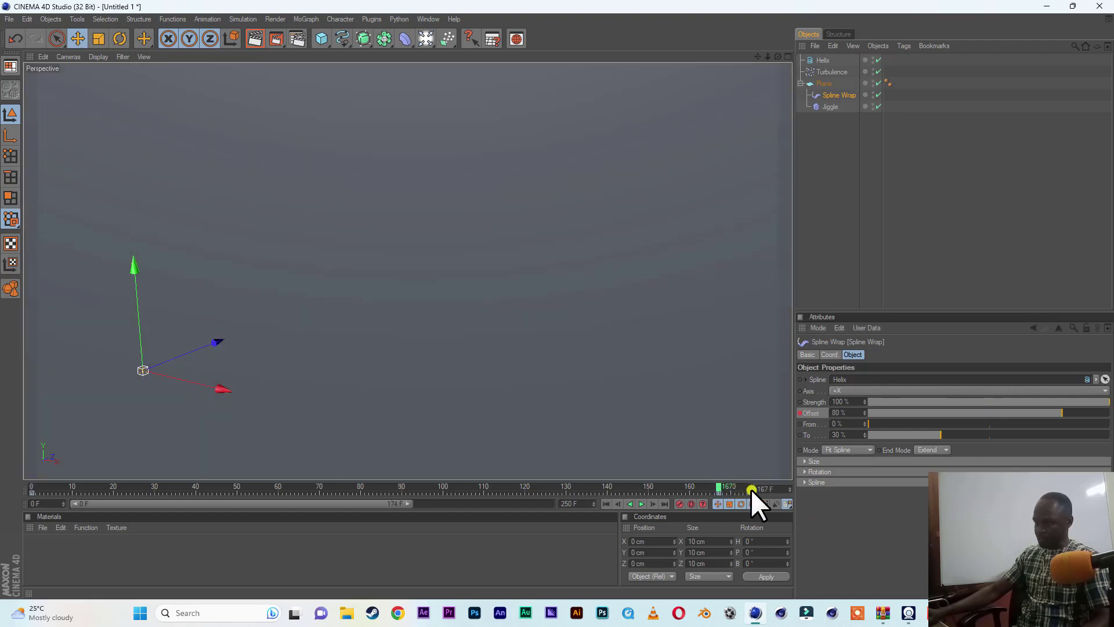
drag(846, 413, 804, 409)
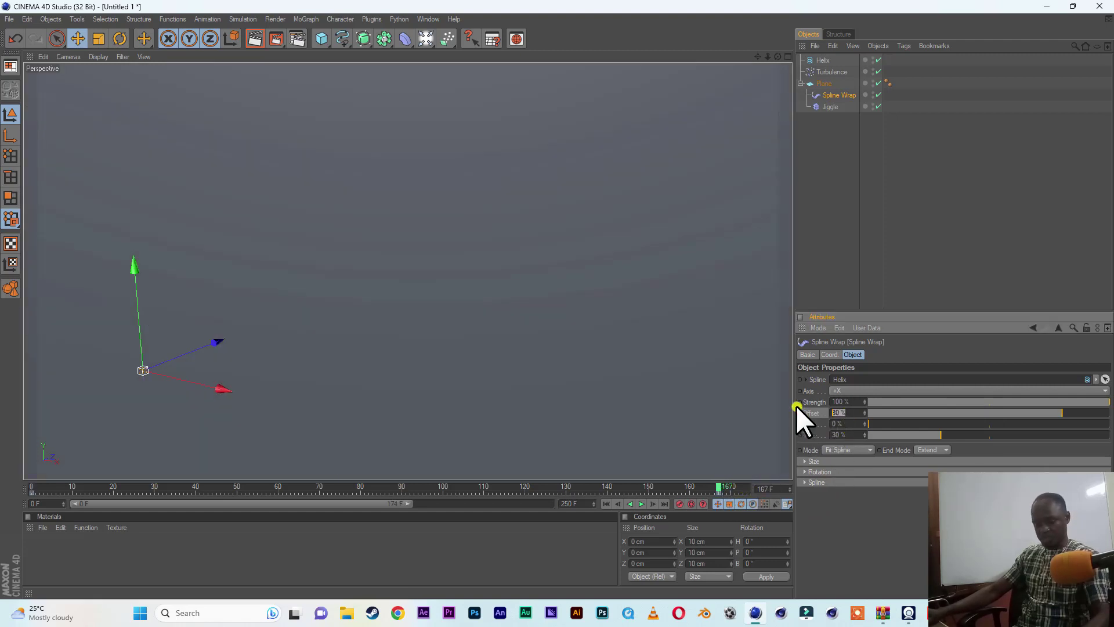
text(100)
click(899, 528)
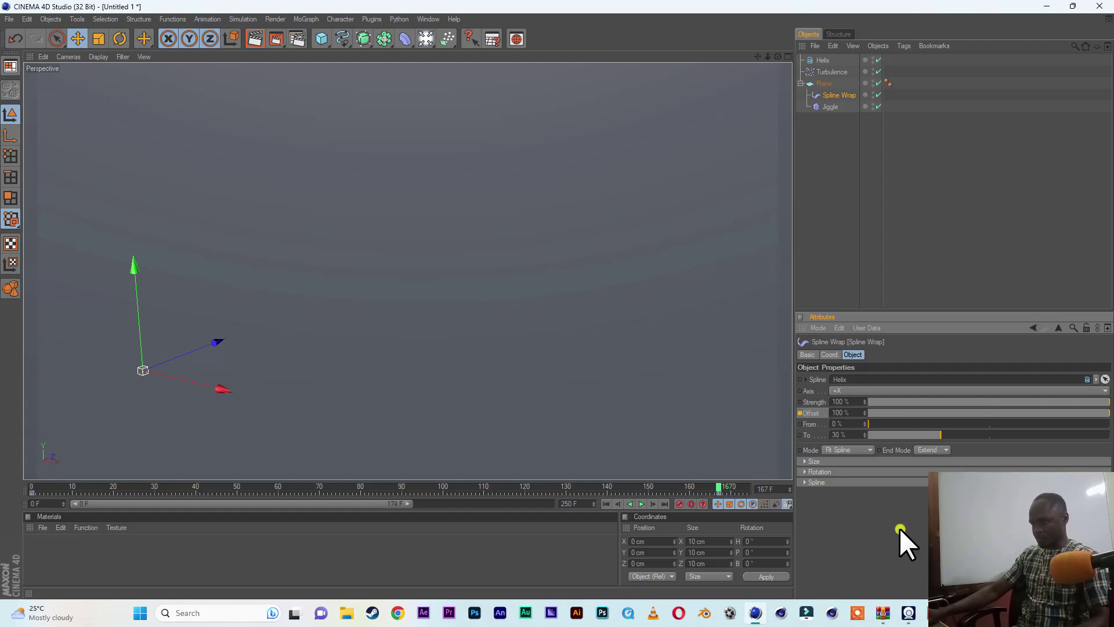
click(800, 413)
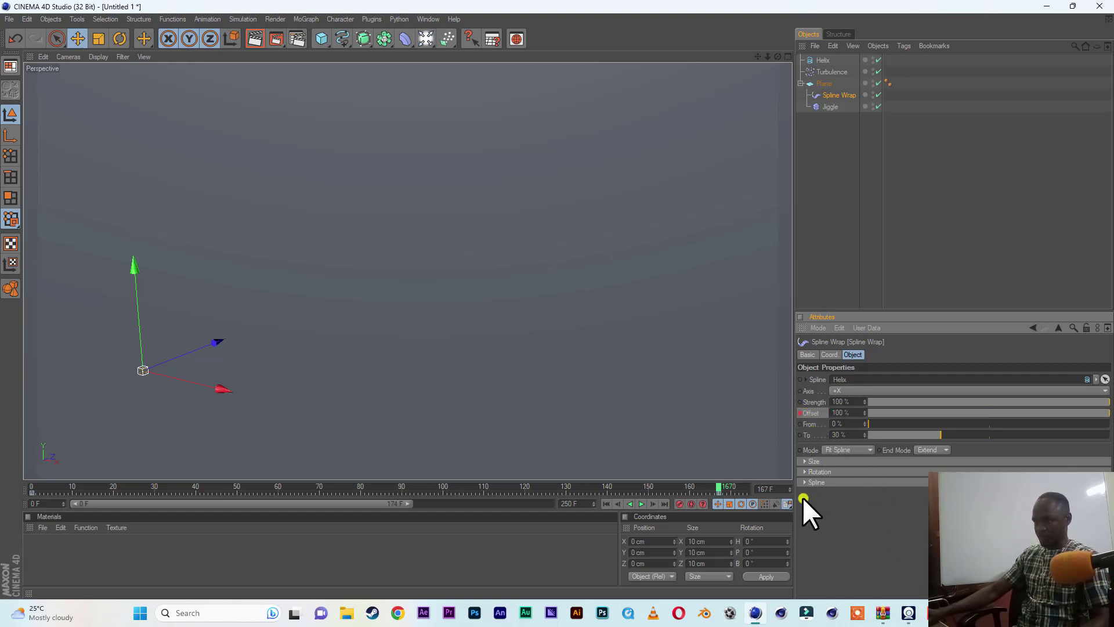
drag(405, 503, 485, 503)
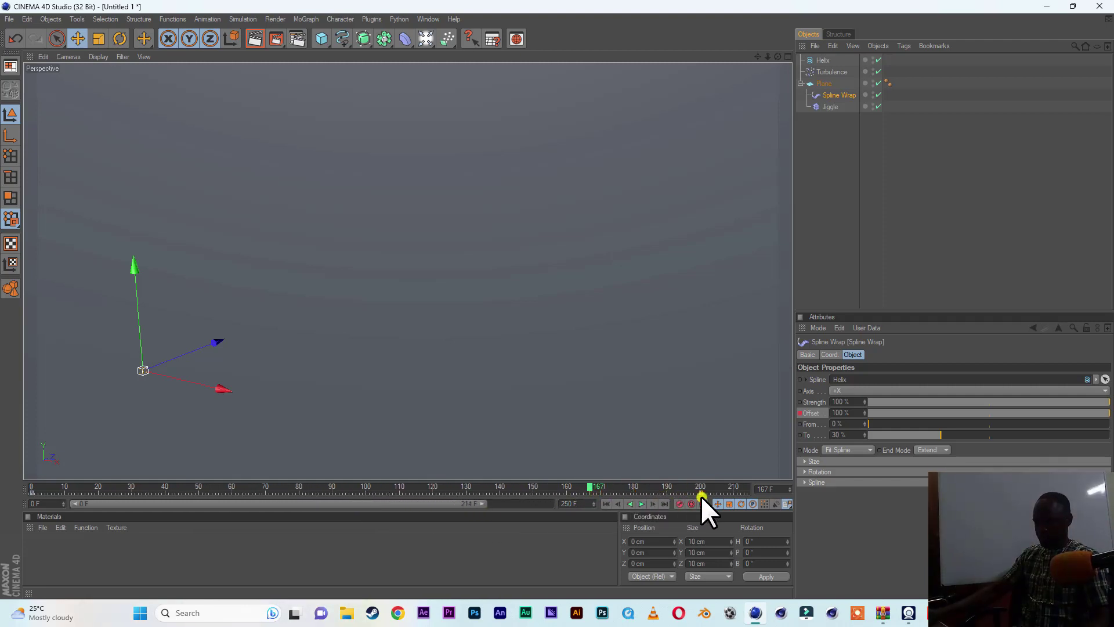
Step: Replay the retimed animation from the first frame and stop it at frame 19
click(607, 503)
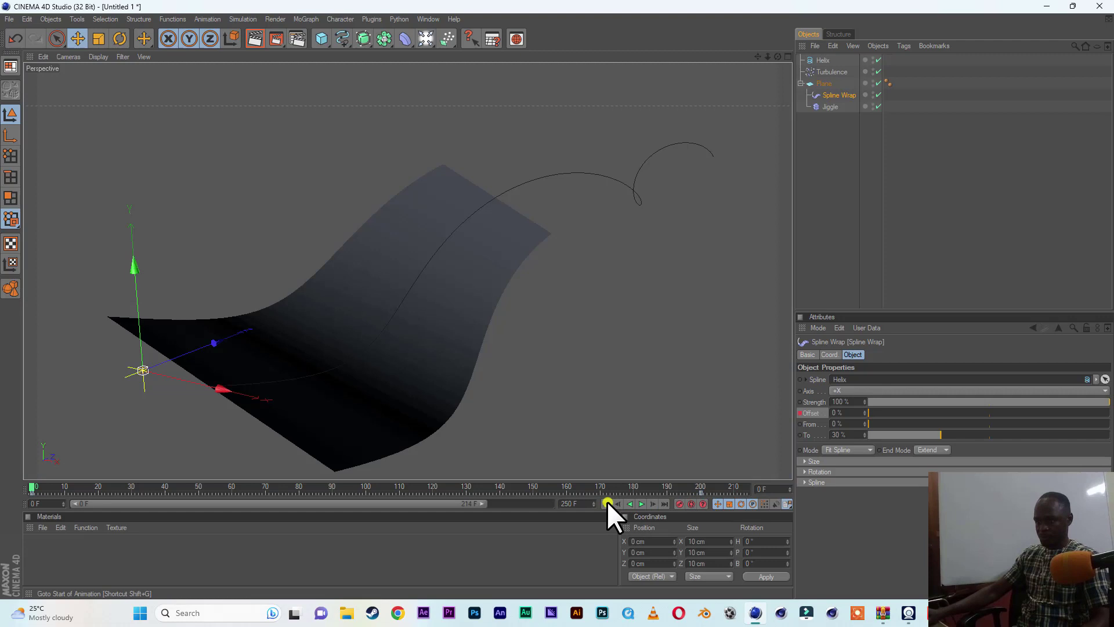
click(641, 504)
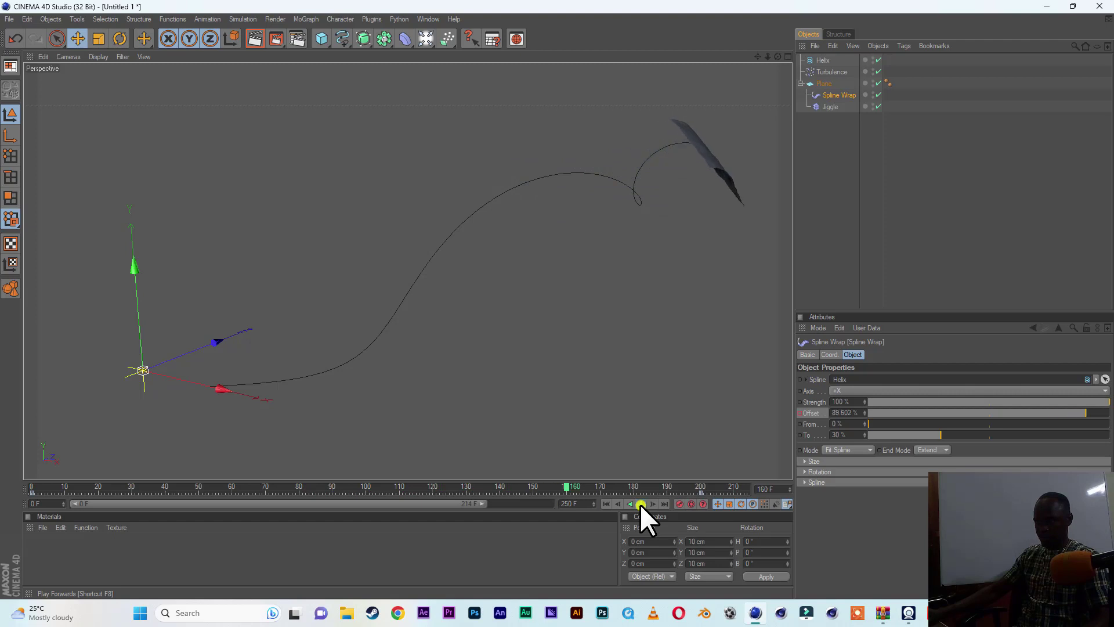
click(607, 503)
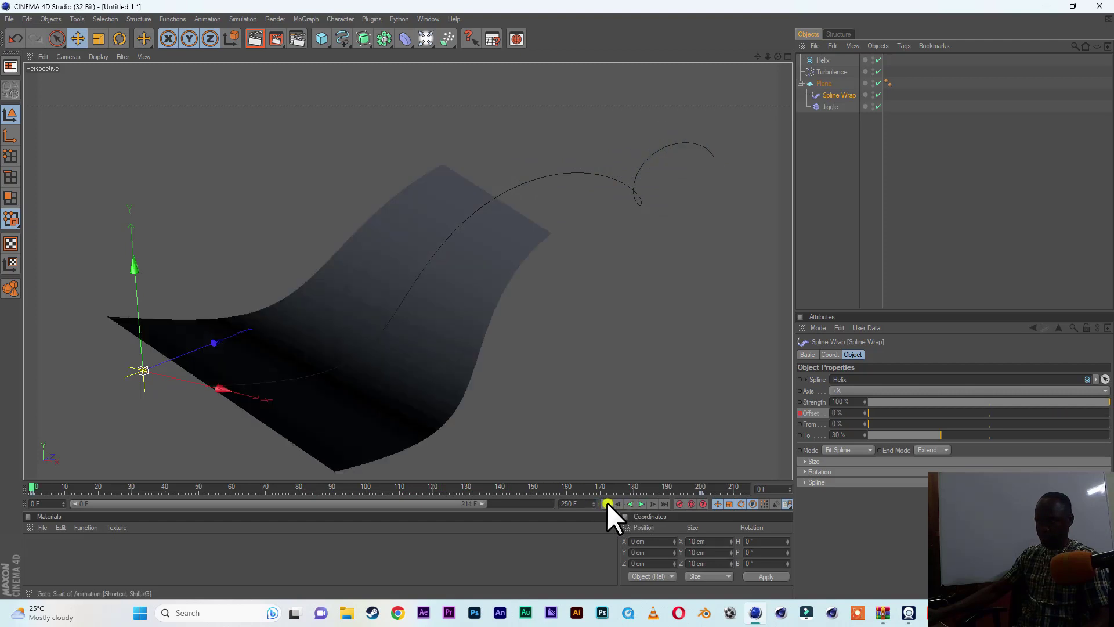
click(640, 503)
click(640, 503)
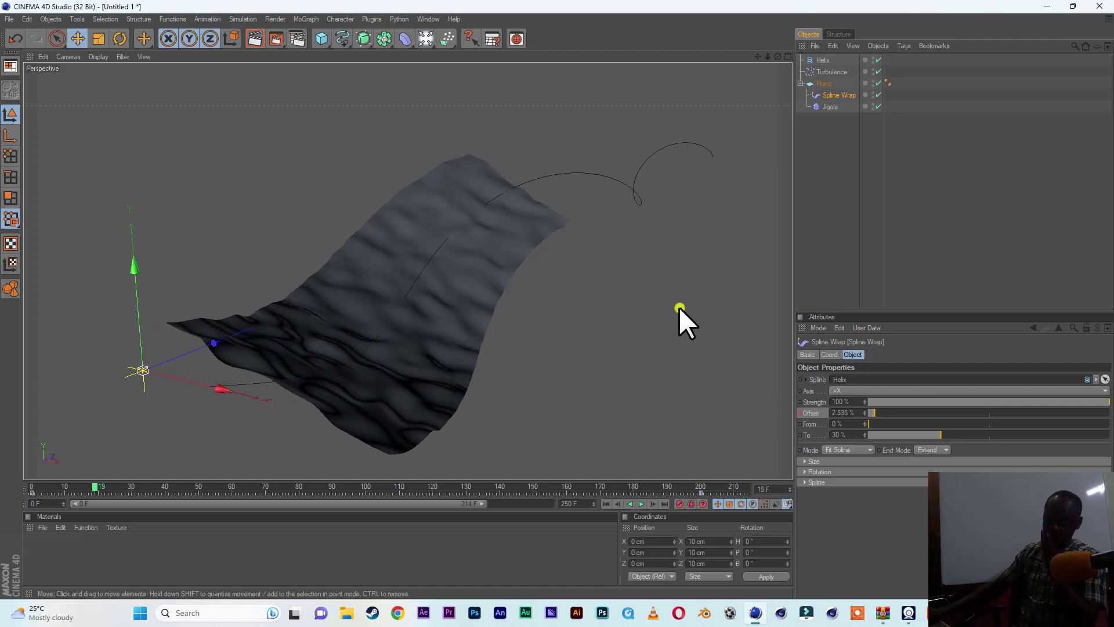
Step: Set the Turbulence object's strength to 150 cm and play the animation from the first frame
click(826, 72)
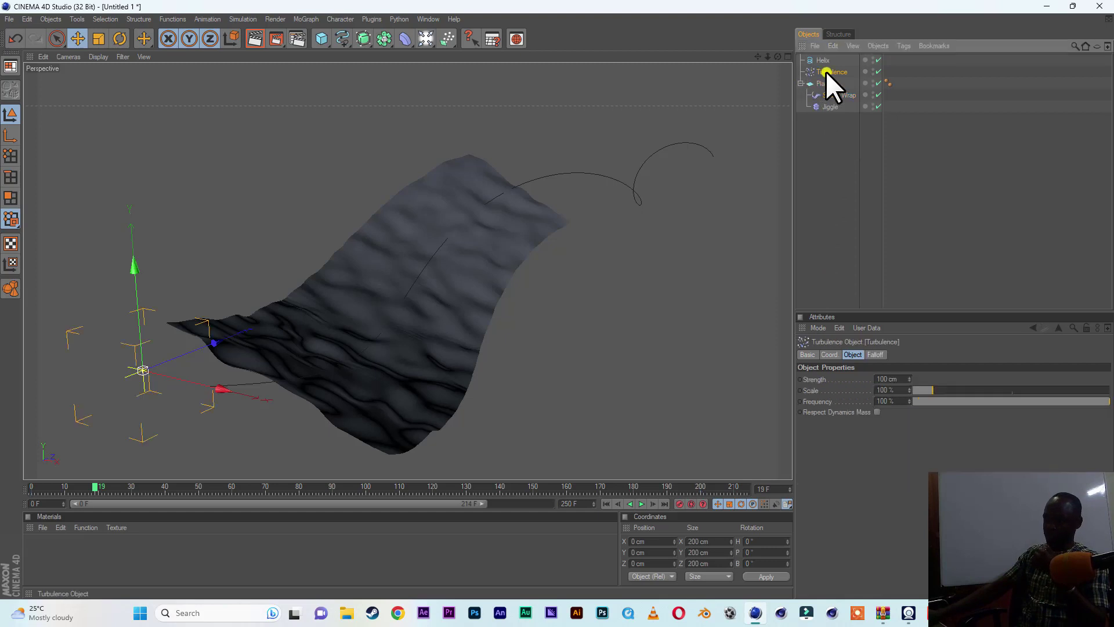
click(882, 379)
key(BackSpace)
text(5)
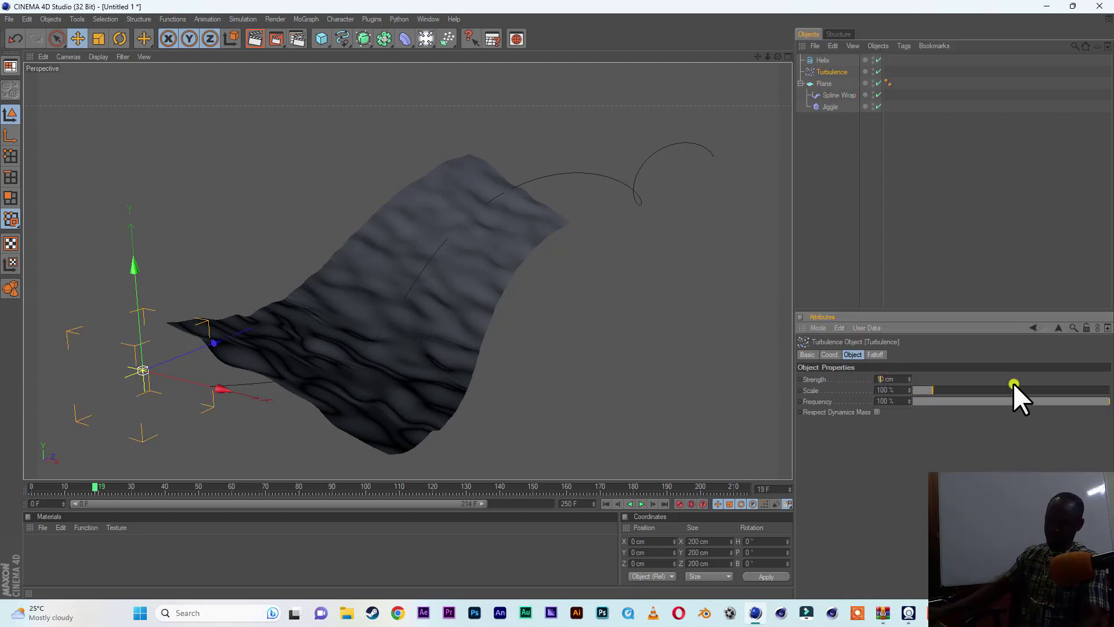
click(607, 504)
click(642, 504)
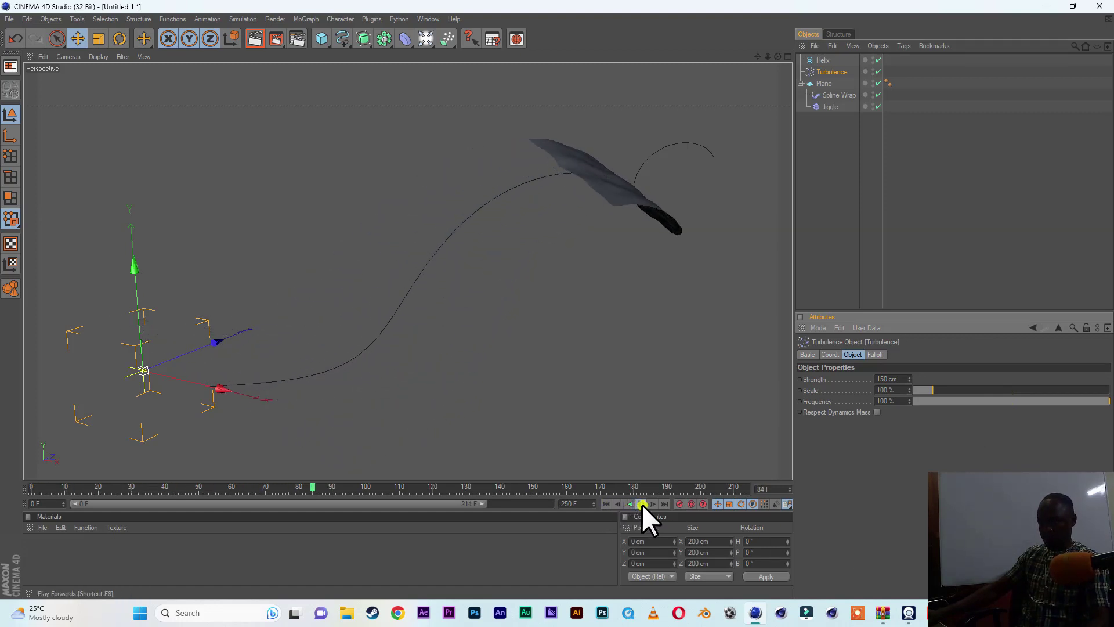
click(642, 504)
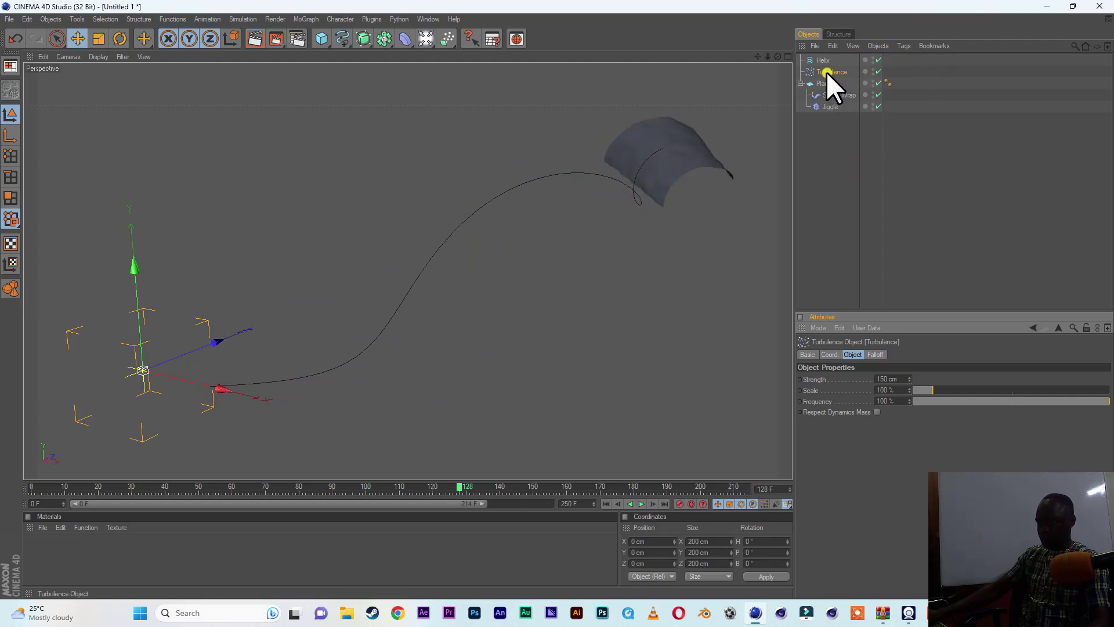
Step: Set the Turbulence object's strength to 200 cm, play the animation, and return to the first frame
drag(896, 378, 839, 379)
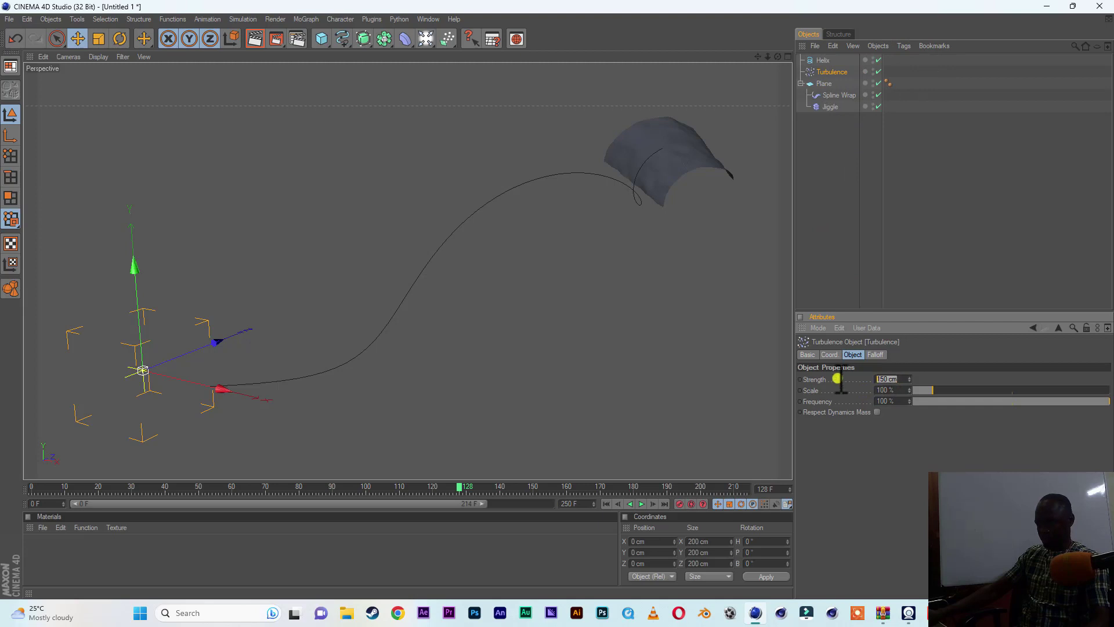
text(200)
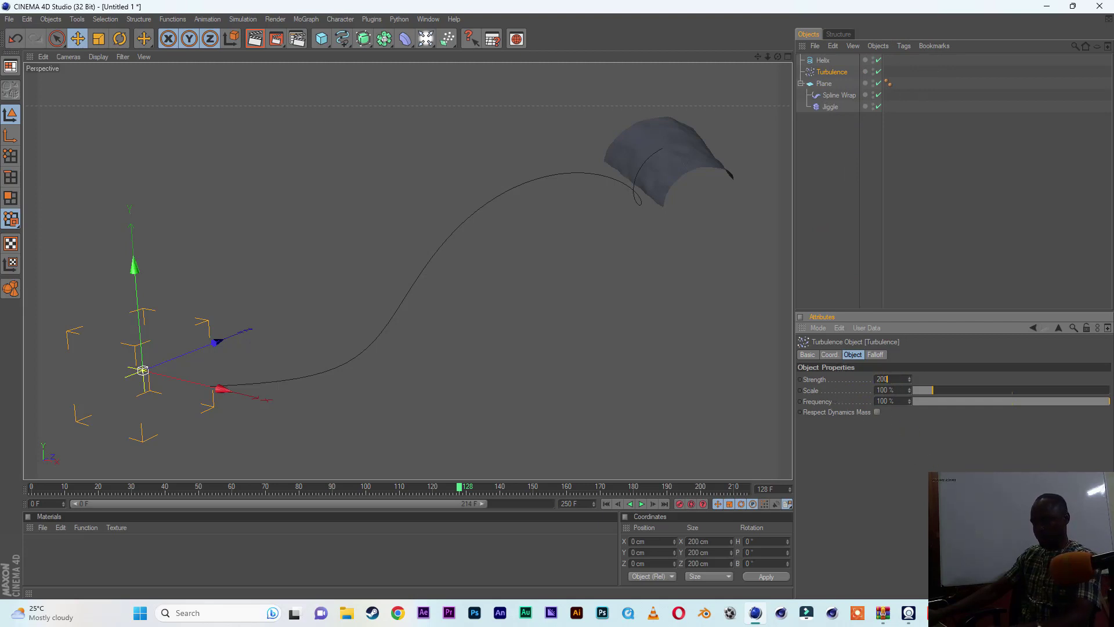
click(607, 503)
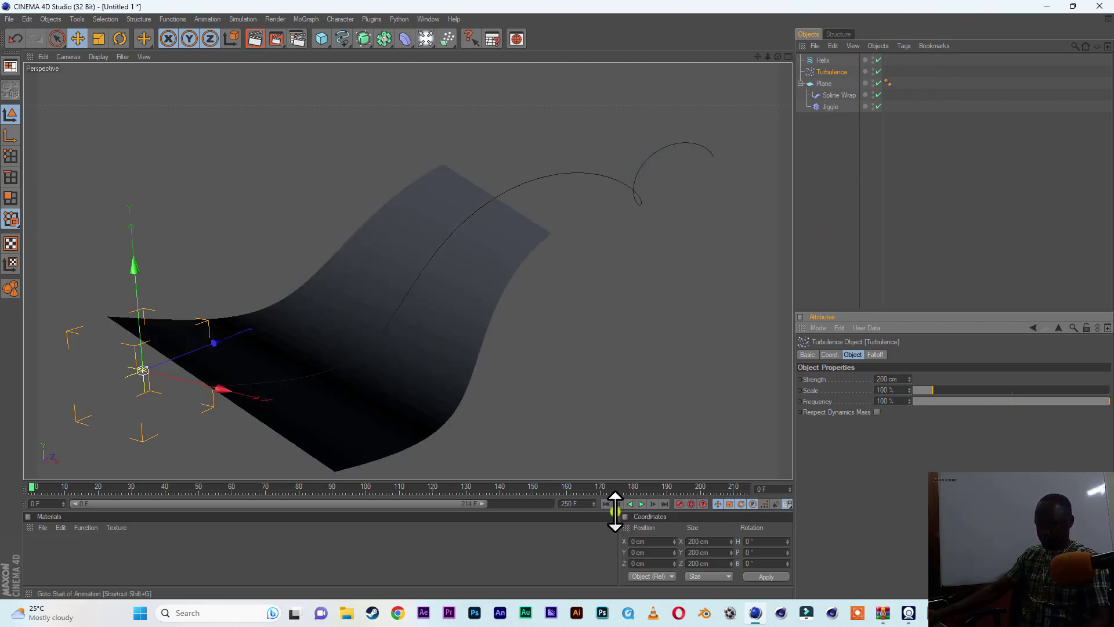
click(642, 504)
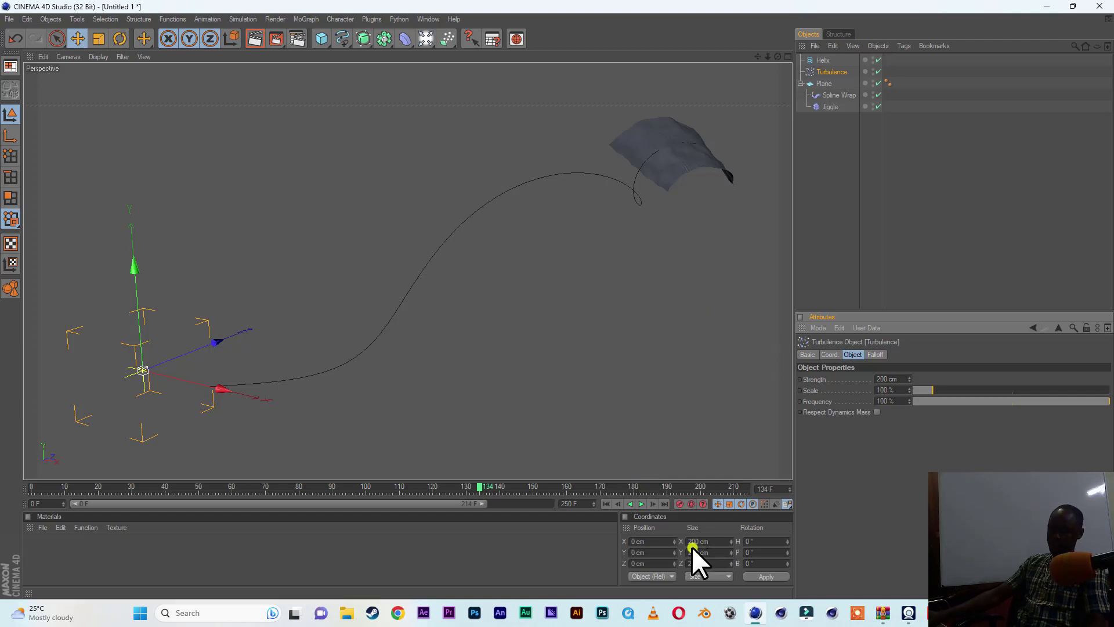
click(607, 504)
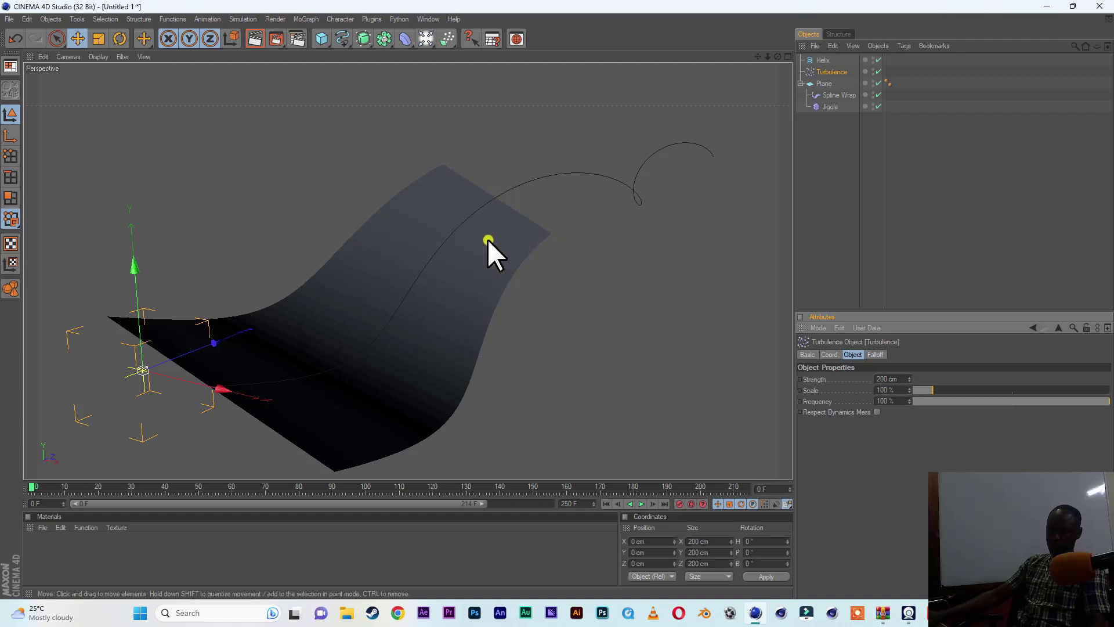
Step: Add a camera framed close on the cloth at the first frame and look through it
alt+drag(385, 253, 557, 301)
drag(777, 57, 556, 300)
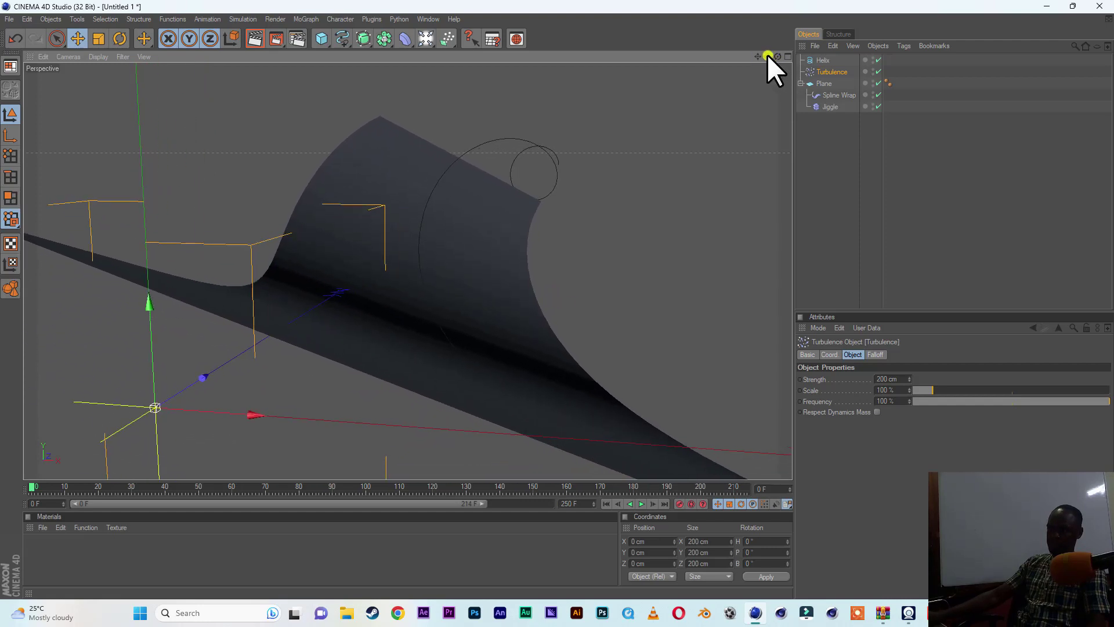
drag(767, 56, 557, 299)
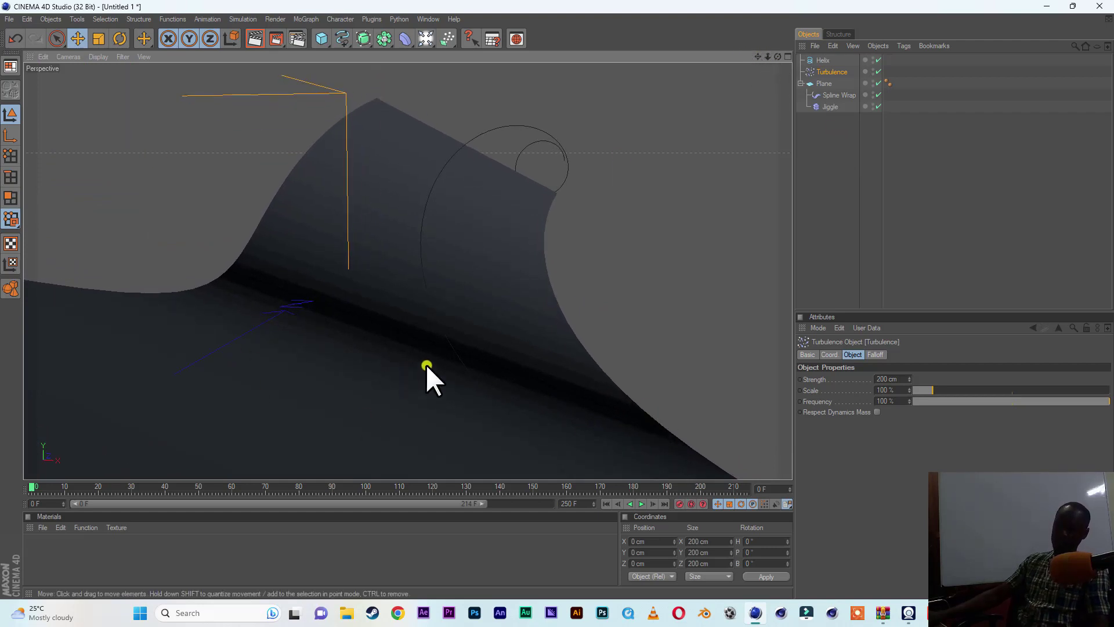
click(431, 44)
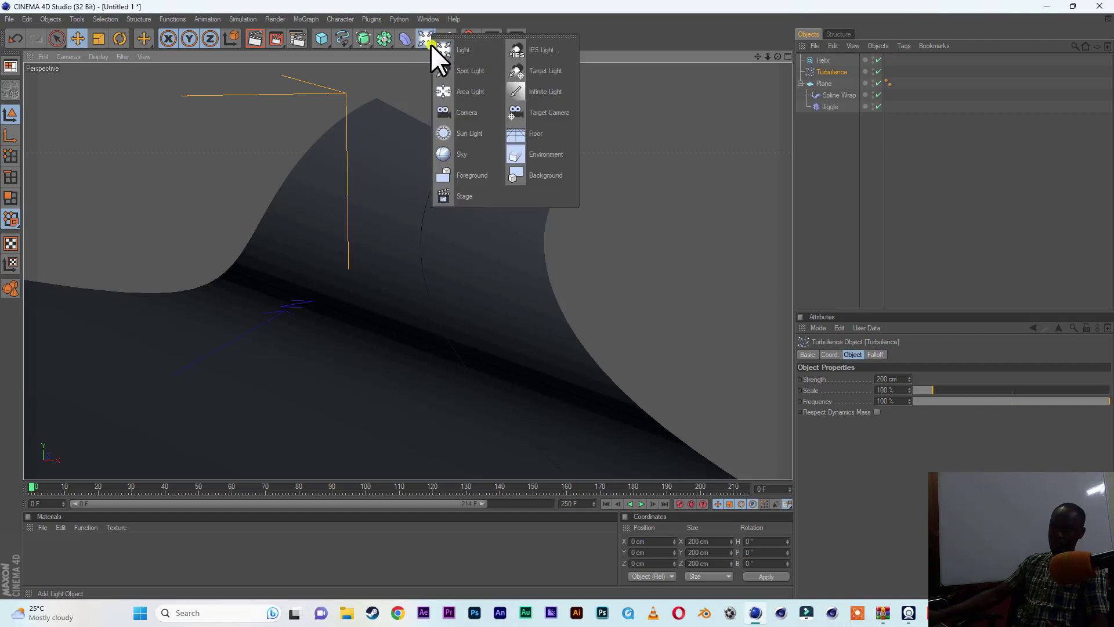
click(475, 114)
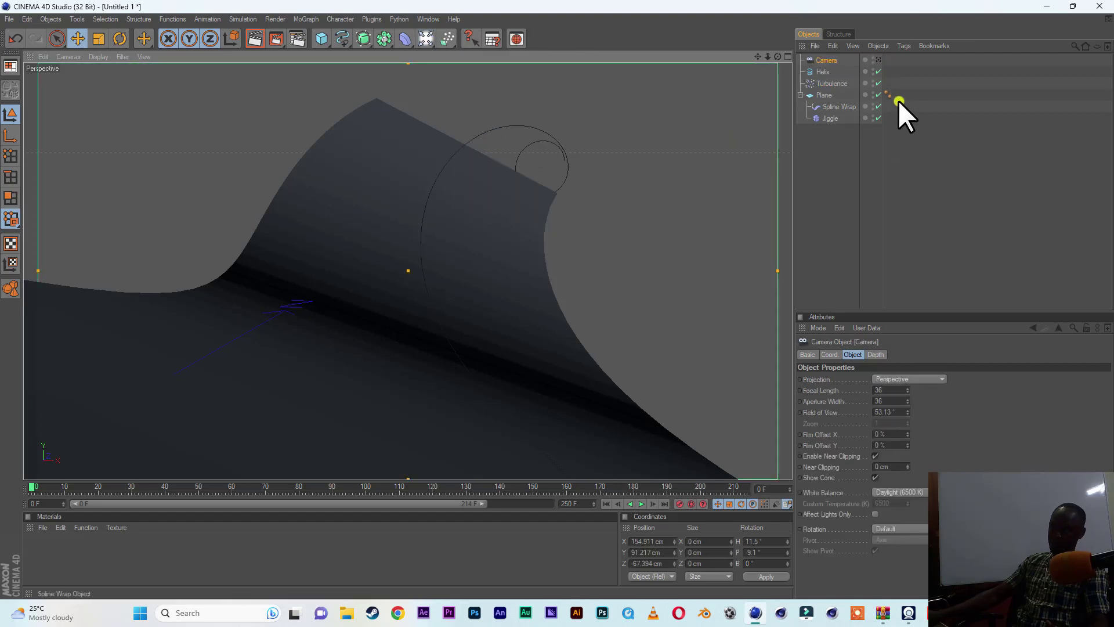
click(879, 61)
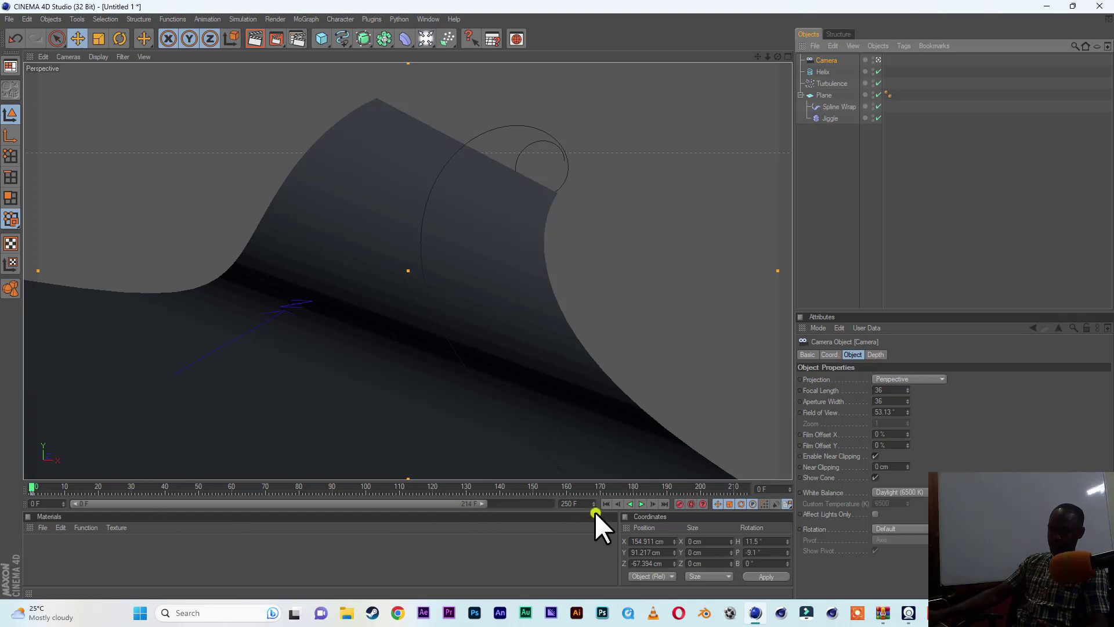
Step: Key the camera at frame 0, and at frame 63 closer to the cloth at about X -12, Y 161, Z 1339 cm
click(640, 504)
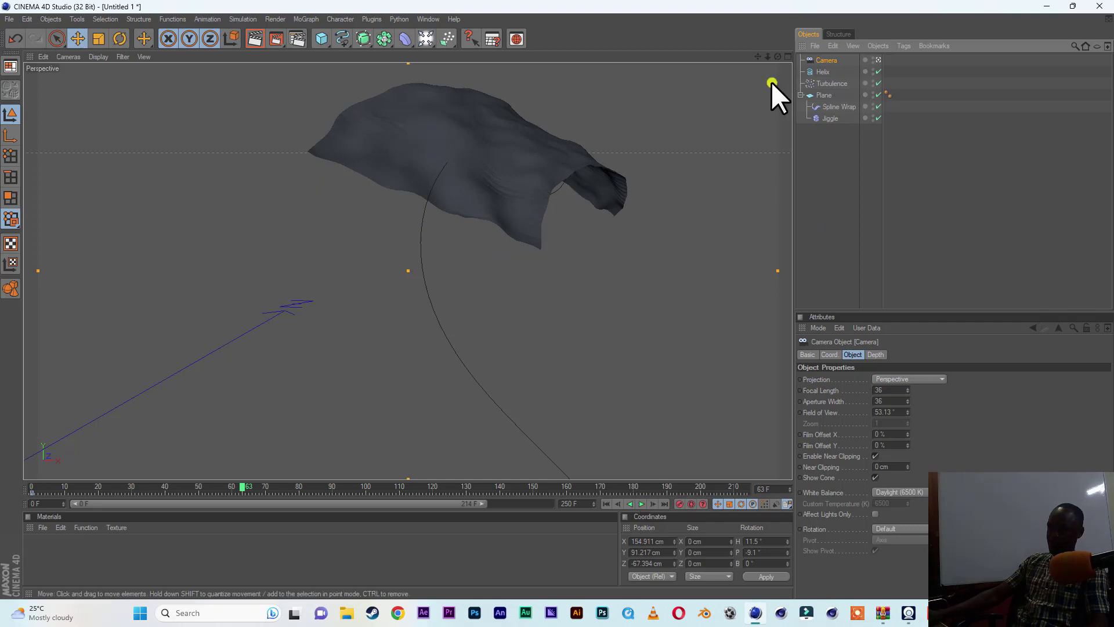
drag(768, 55, 769, 56)
drag(560, 300, 763, 47)
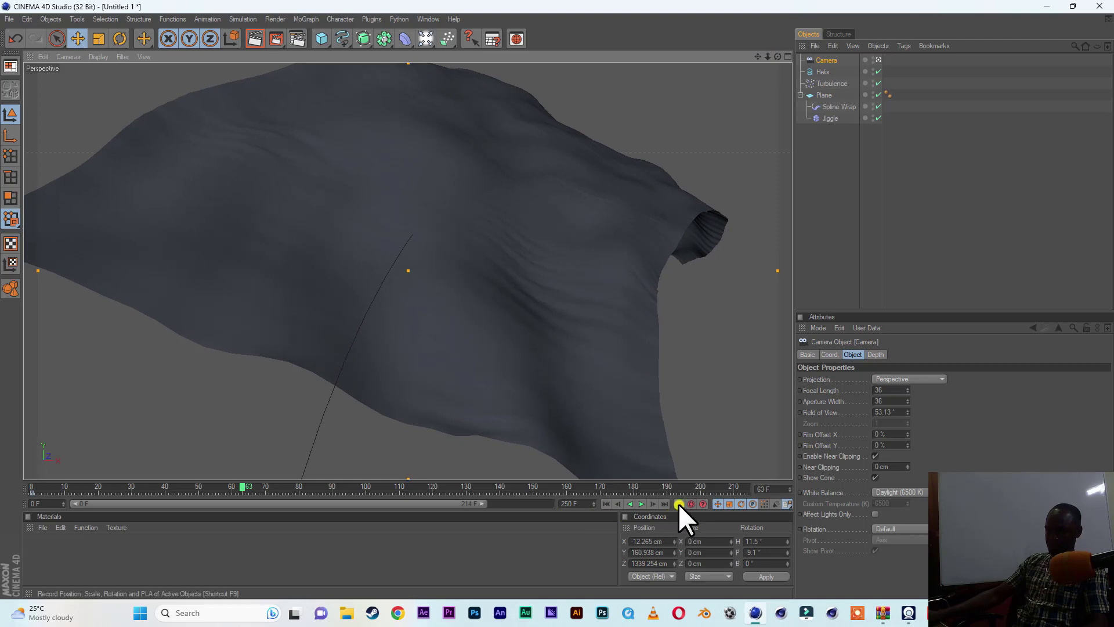
Step: Play on to frame 124, move the camera close to the cloth at about X 142, Y 212, Z 4550 cm, and key it
click(641, 503)
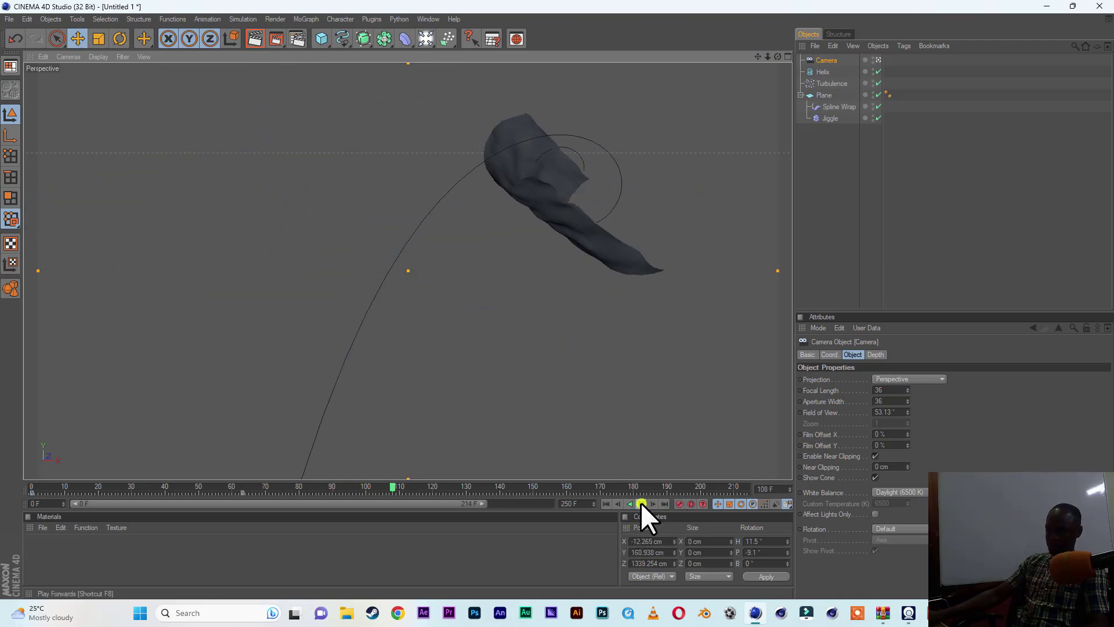
click(641, 502)
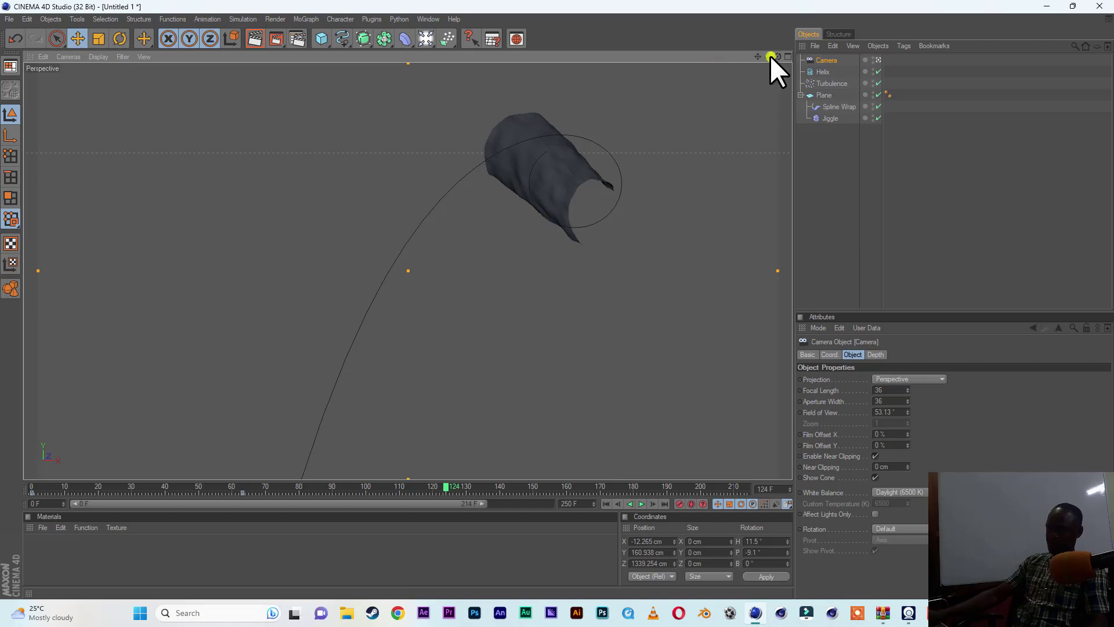
mouse_move(769, 55)
mouse_down()
mouse_move(584, 303)
mouse_move(555, 300)
mouse_move(573, 301)
mouse_move(557, 299)
mouse_move(761, 57)
mouse_move(562, 301)
mouse_move(629, 316)
mouse_move(594, 302)
mouse_move(764, 48)
mouse_move(556, 299)
mouse_move(759, 56)
mouse_up()
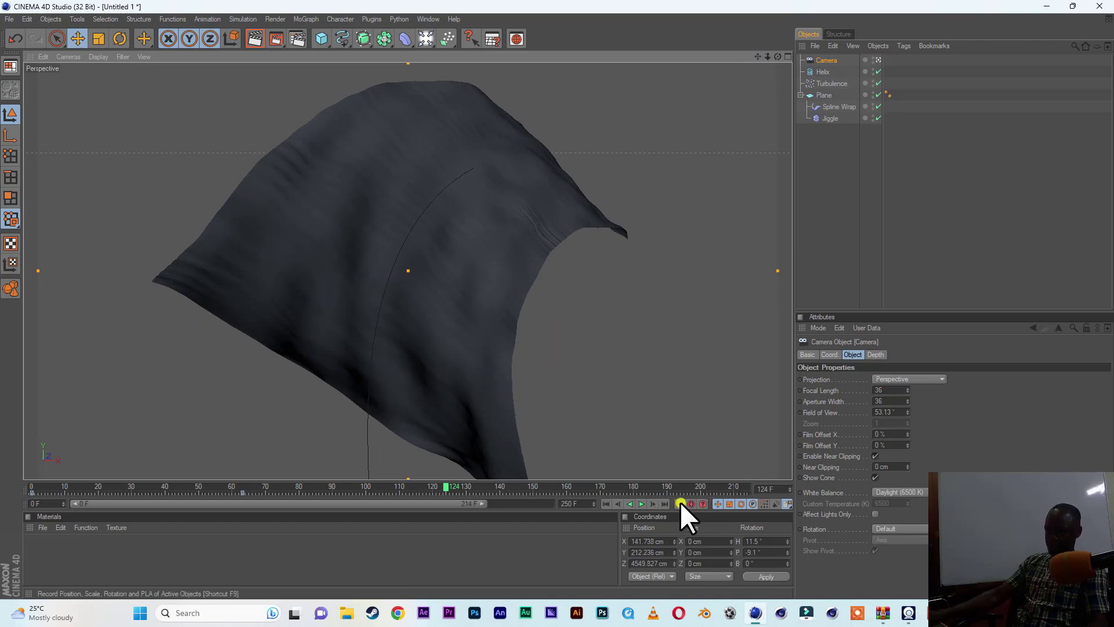
Step: Play from the first frame to frame 179, move the camera against the cloth at about X 236, Y -17, Z 8132 cm, and key it
click(605, 503)
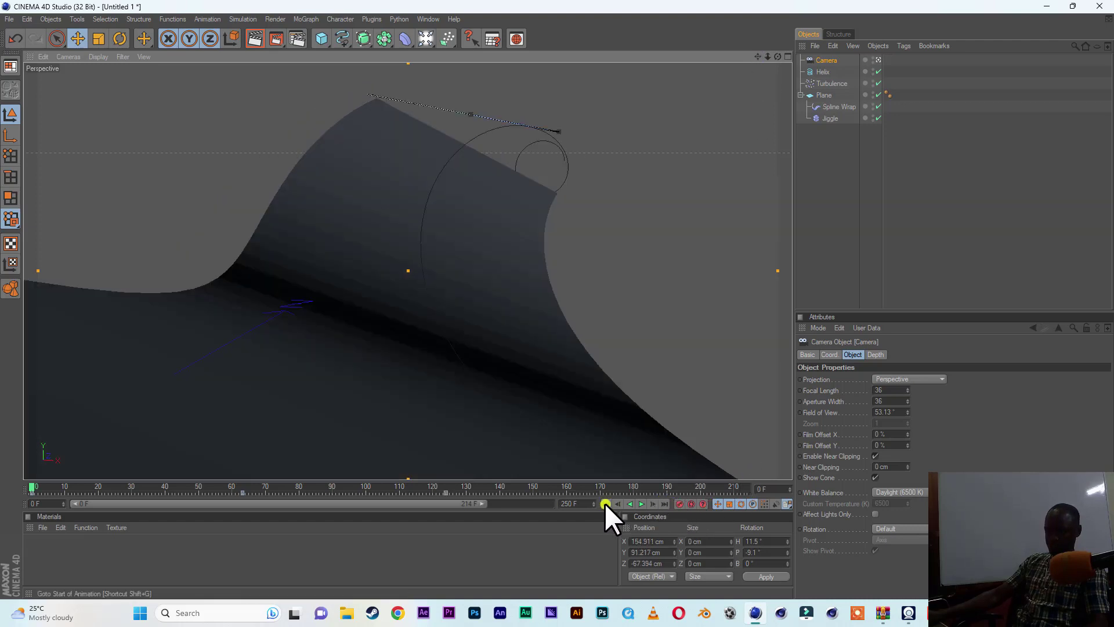
click(642, 503)
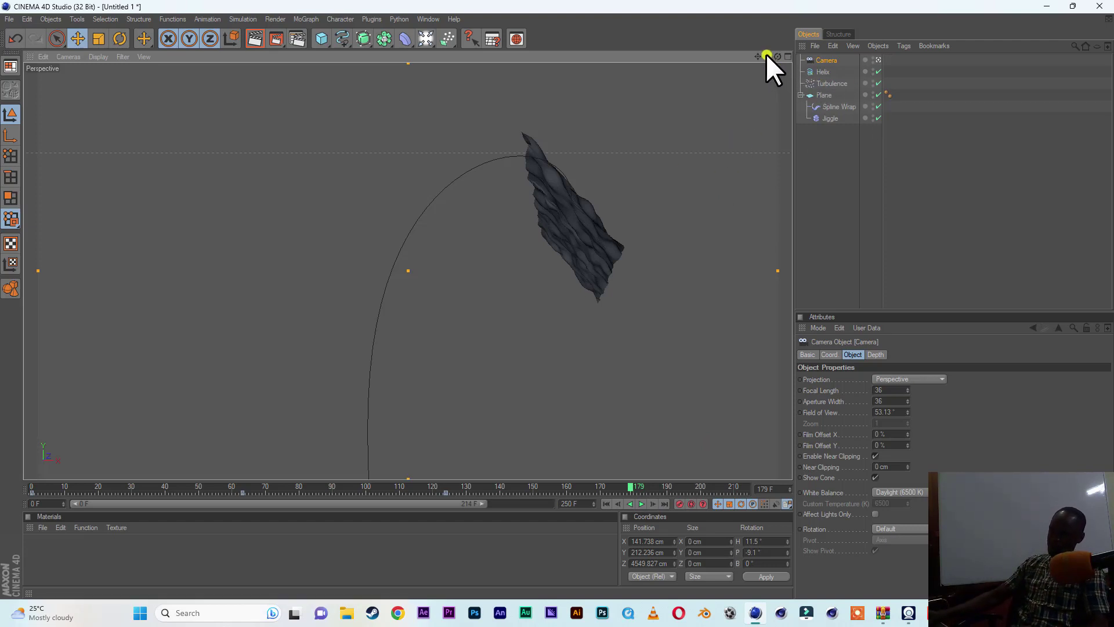
drag(767, 57, 558, 299)
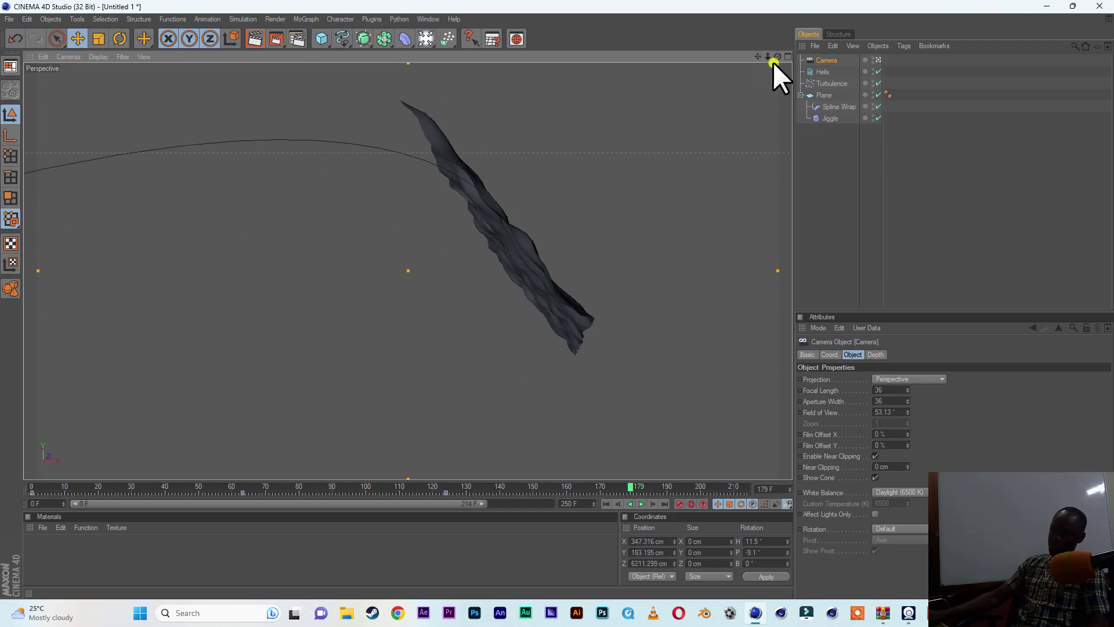
drag(768, 56, 557, 300)
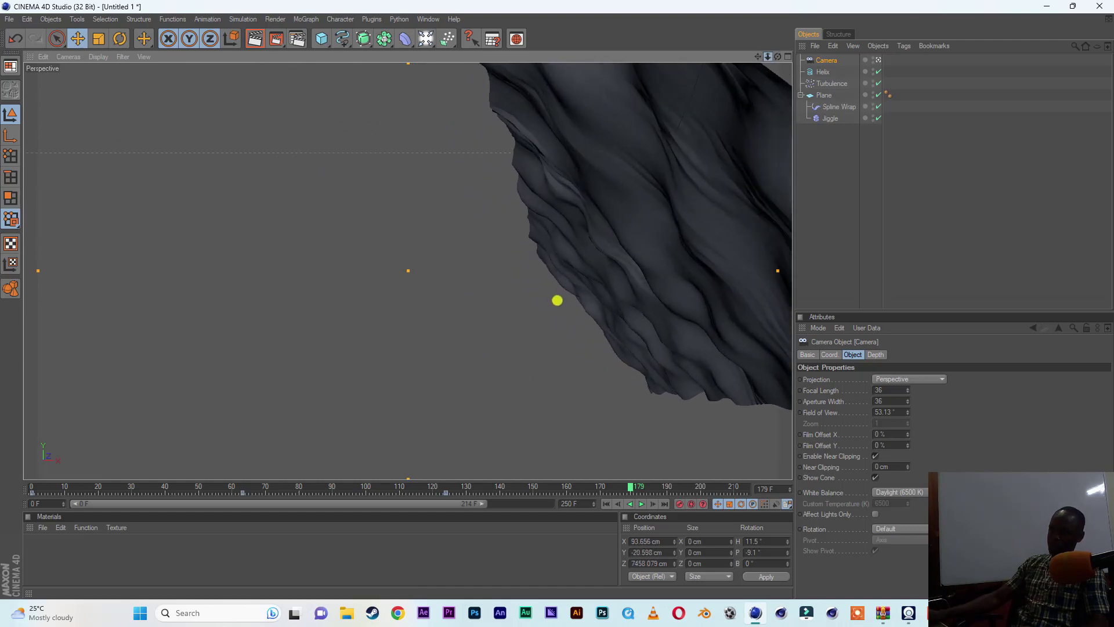
drag(758, 54, 557, 299)
drag(768, 56, 548, 300)
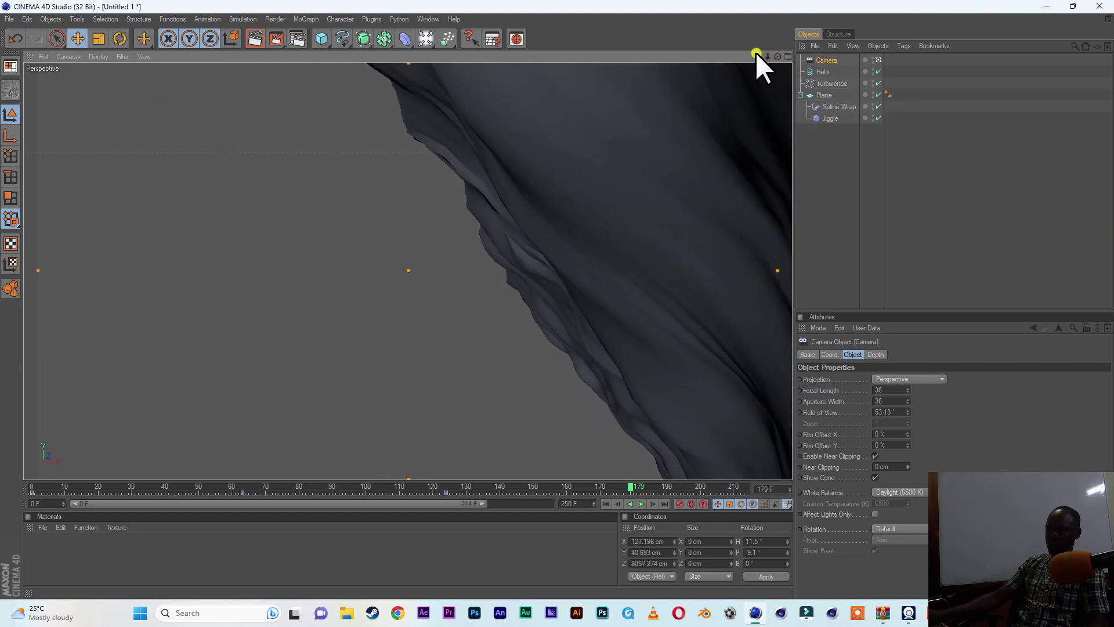
drag(757, 55, 558, 298)
drag(557, 299, 557, 300)
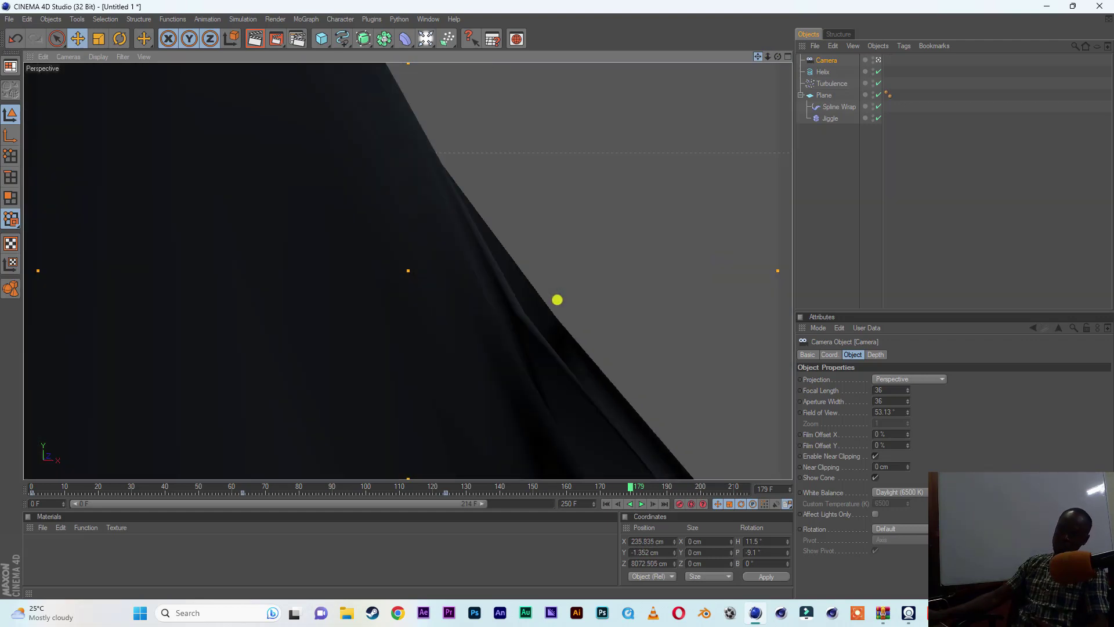
drag(768, 56, 557, 300)
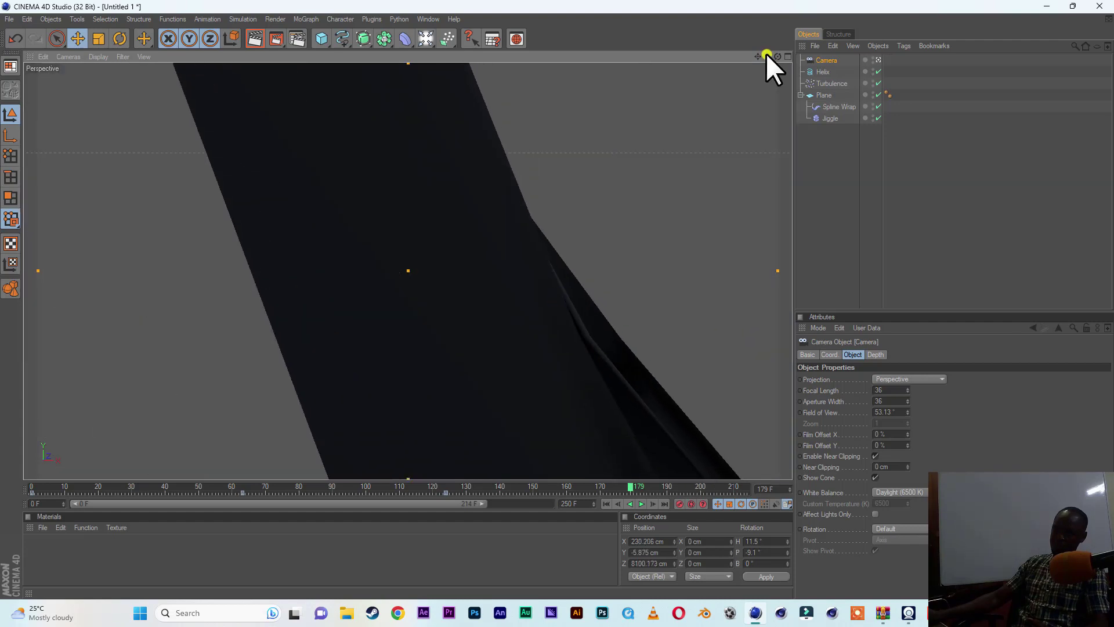
drag(768, 56, 557, 300)
drag(757, 54, 557, 300)
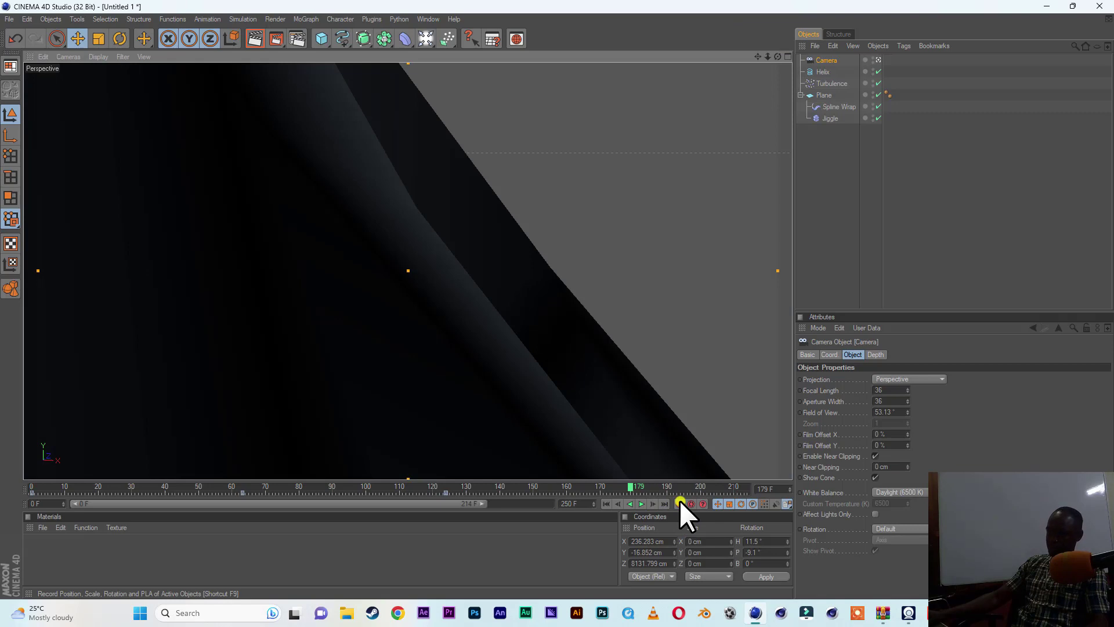
Step: Replay the keyed camera move from the first frame to about frame 201 and return to the first frame
click(604, 506)
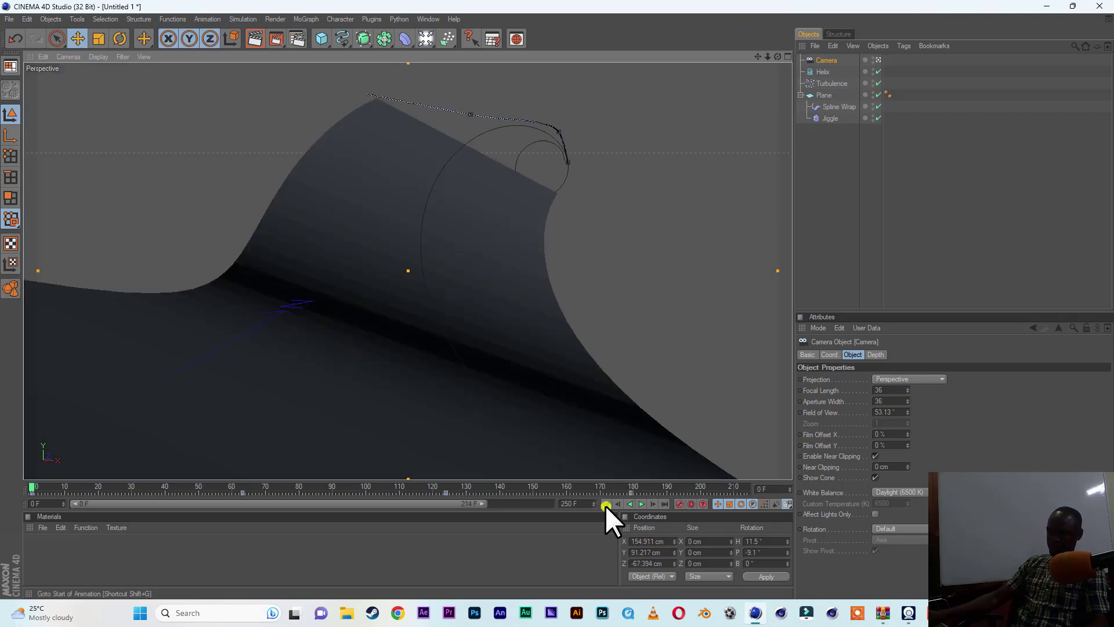
click(640, 502)
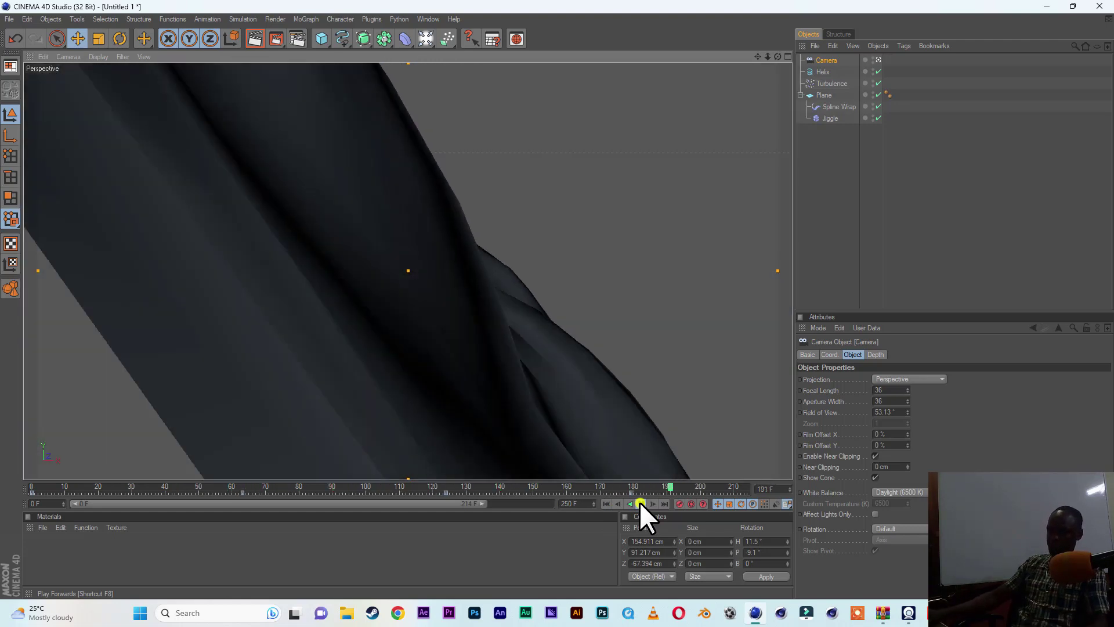
click(639, 503)
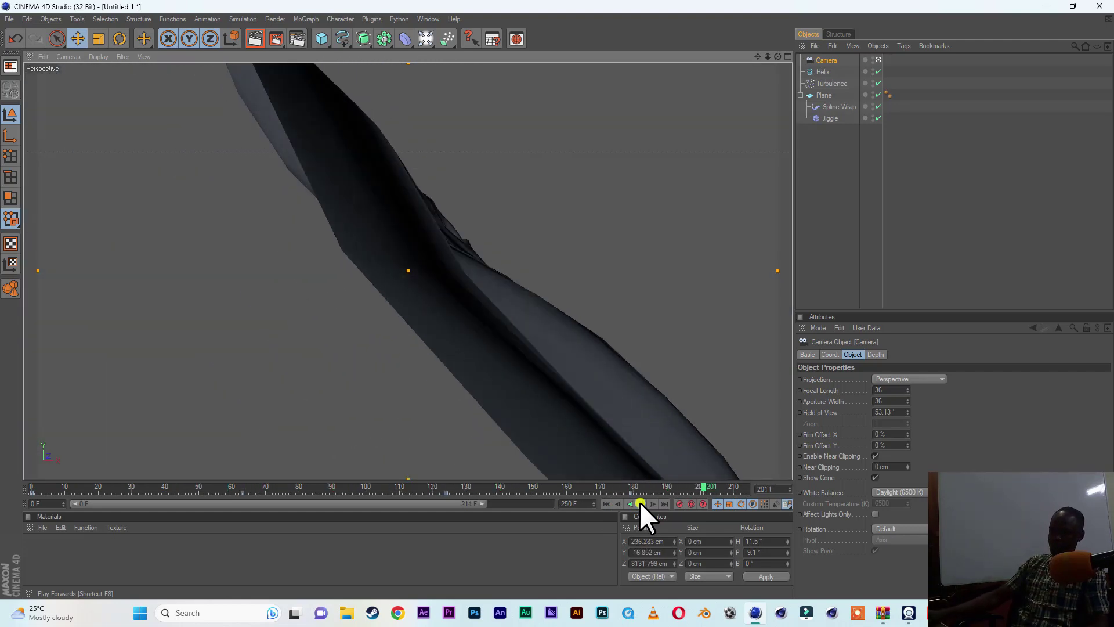
click(607, 504)
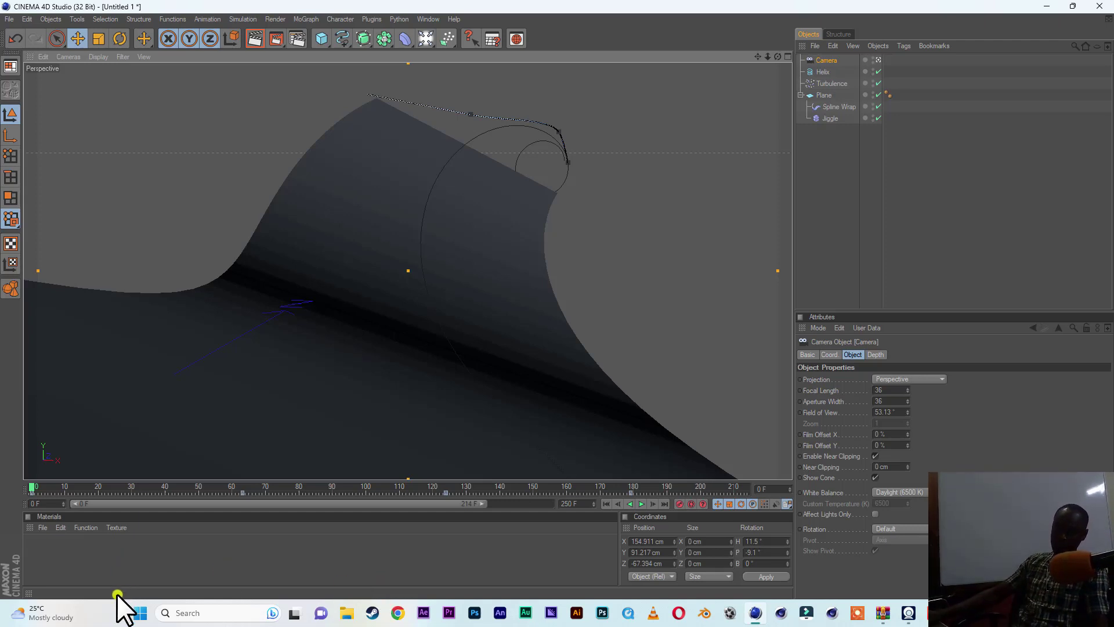
Step: Create a default material and delete it again
double_click(44, 549)
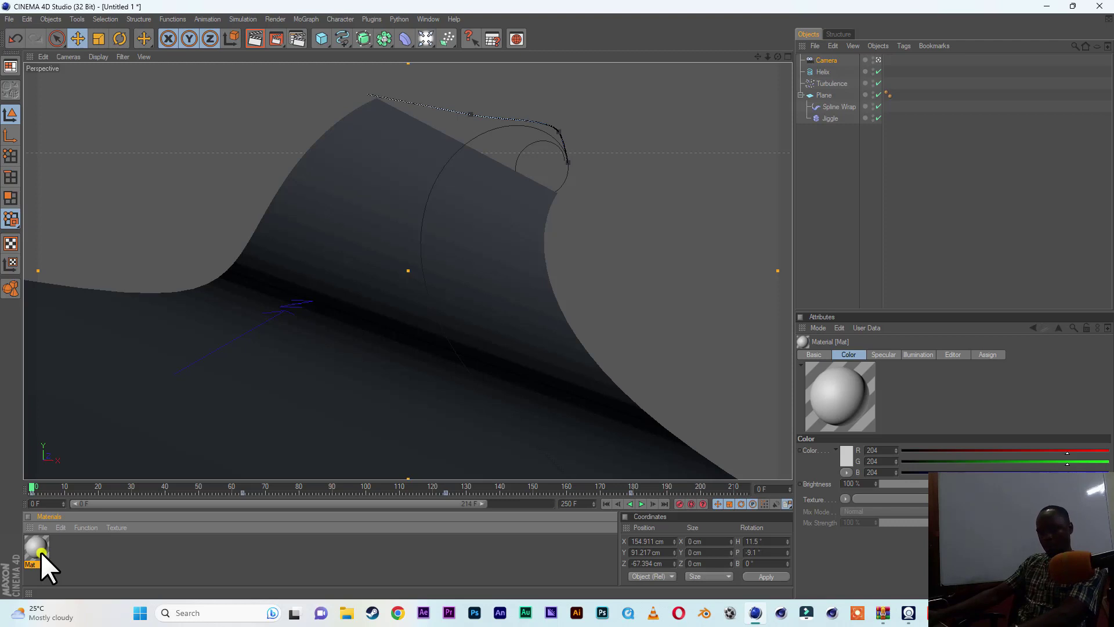
key(Delete)
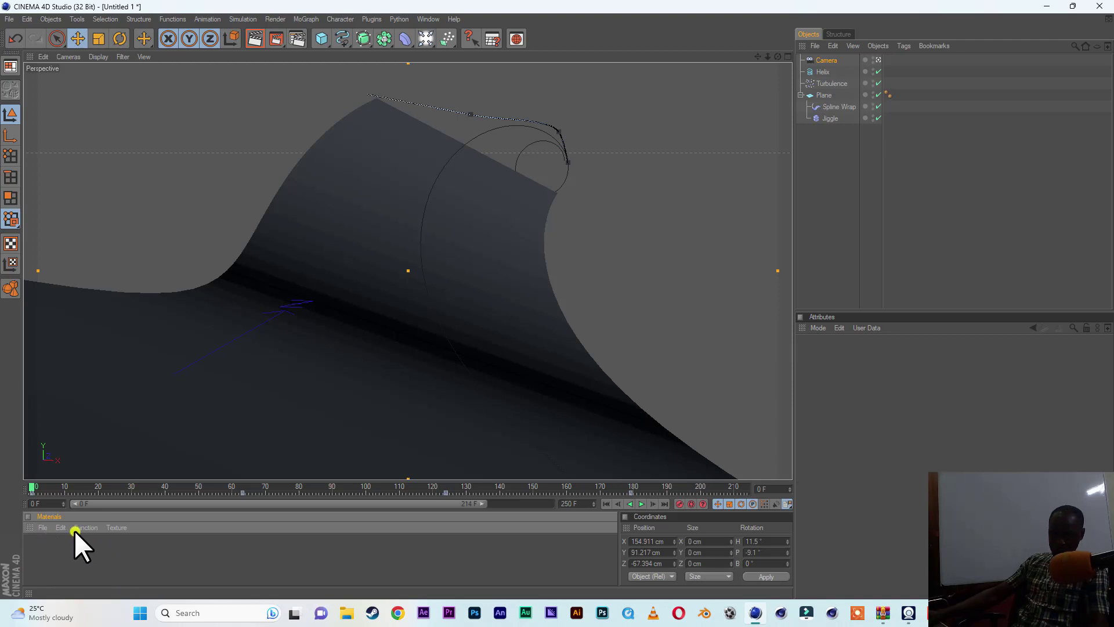
Step: Create a new material, disable its Specular channel in the Material Editor and show its Color channel settings
click(43, 526)
click(43, 526)
click(86, 526)
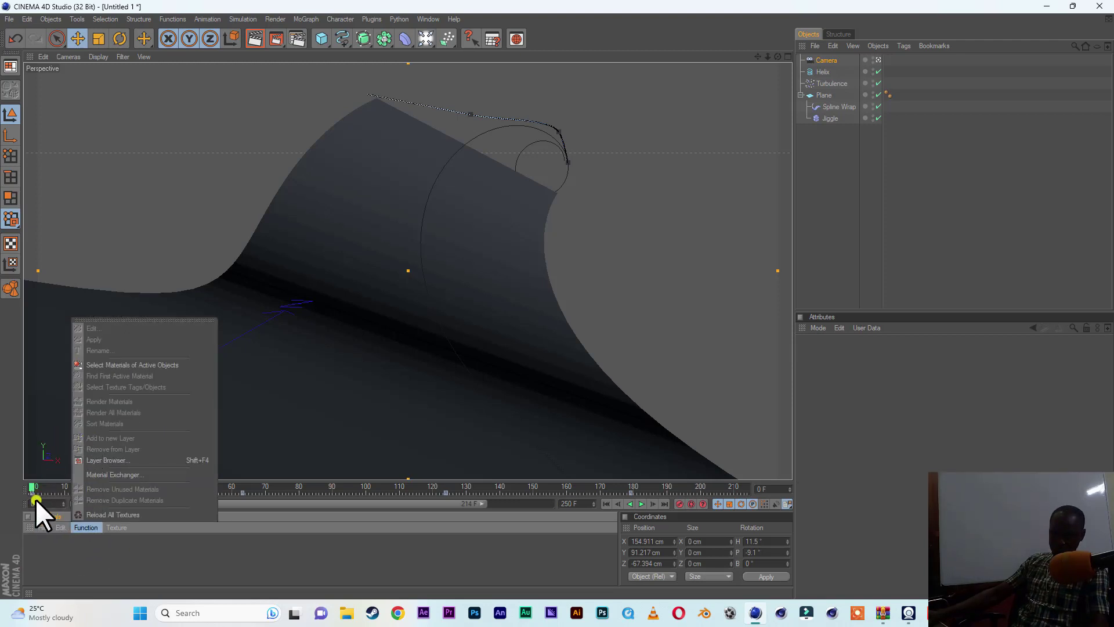
click(43, 527)
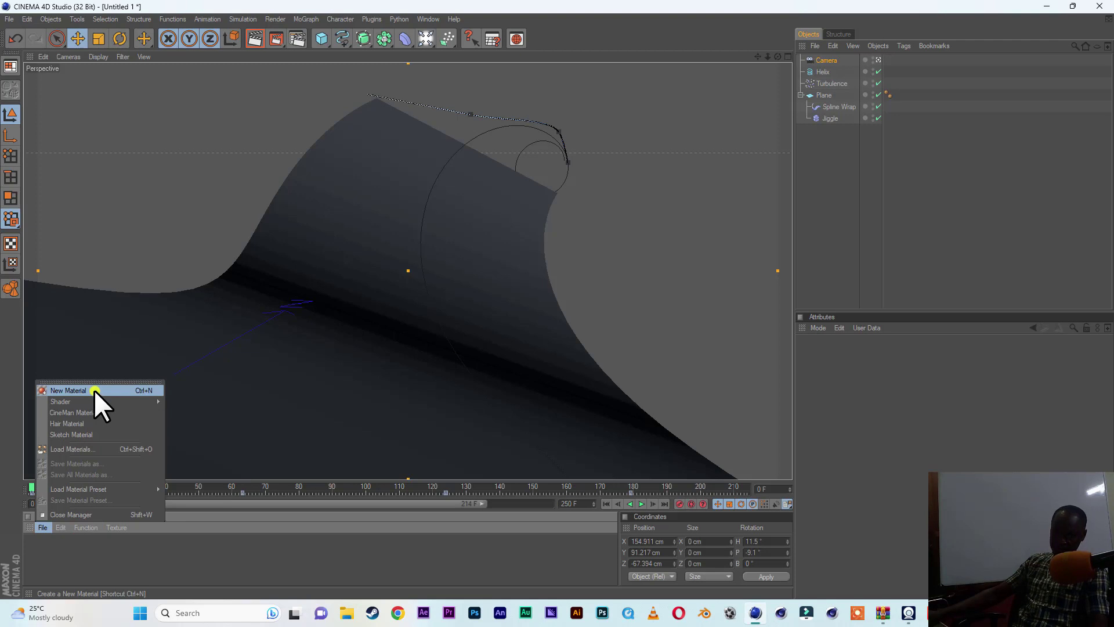
click(94, 390)
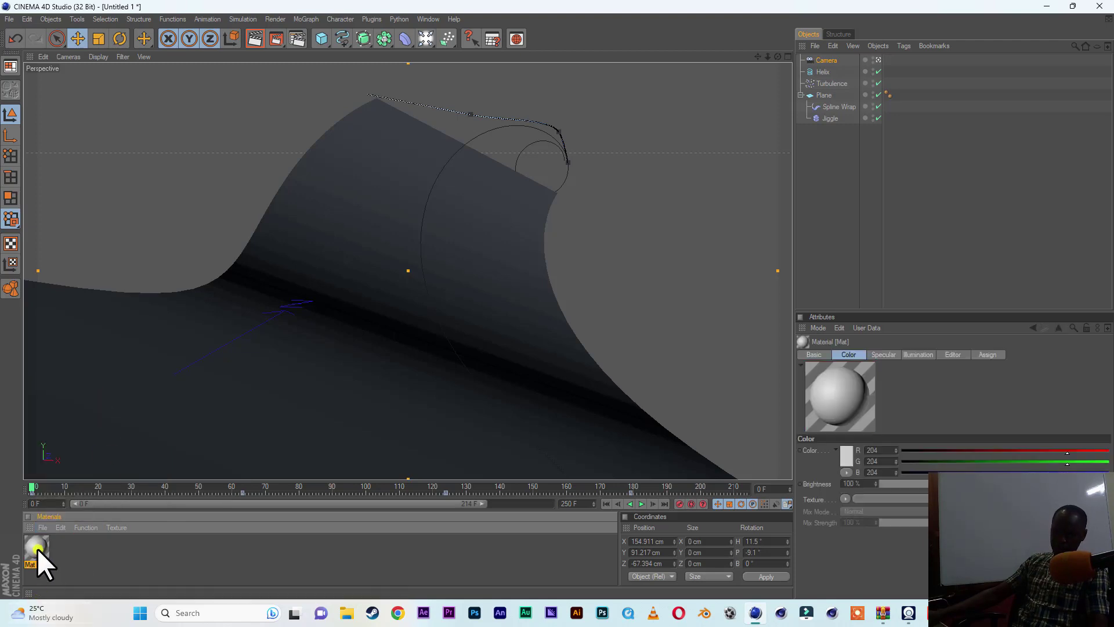
double_click(37, 548)
click(225, 306)
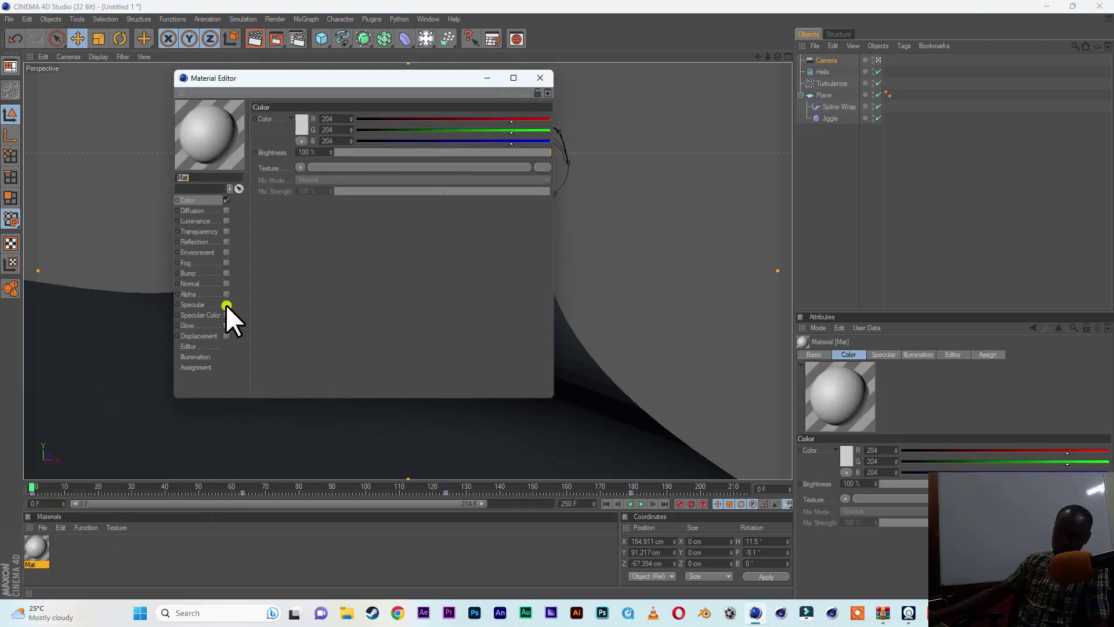
click(203, 200)
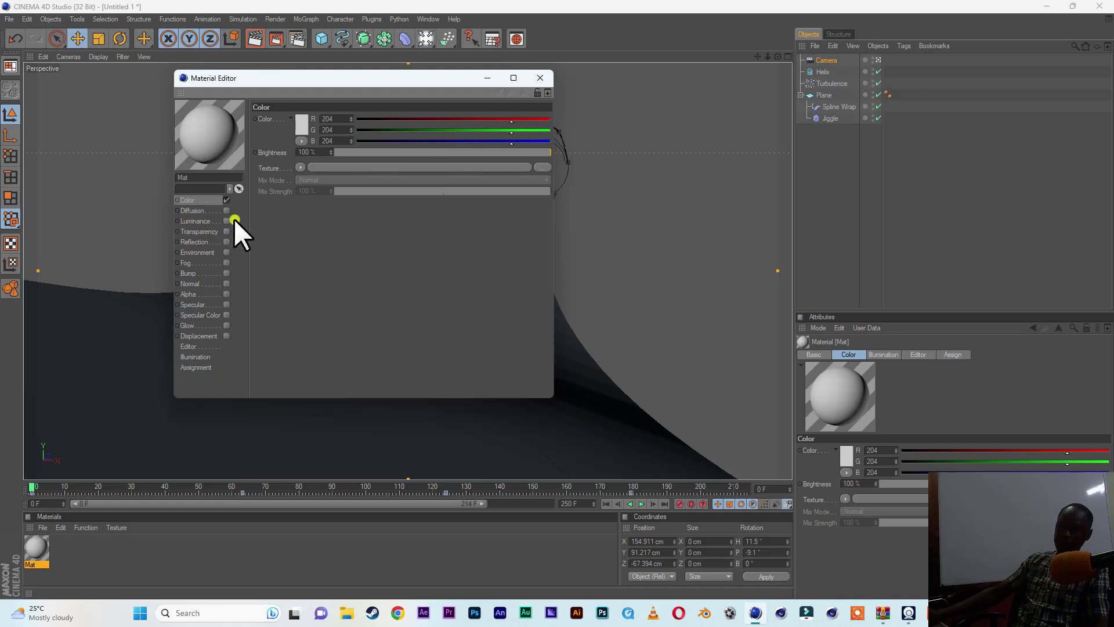
Step: Load ket.png from Downloads as the material's color texture and copy the image to the document location
click(539, 168)
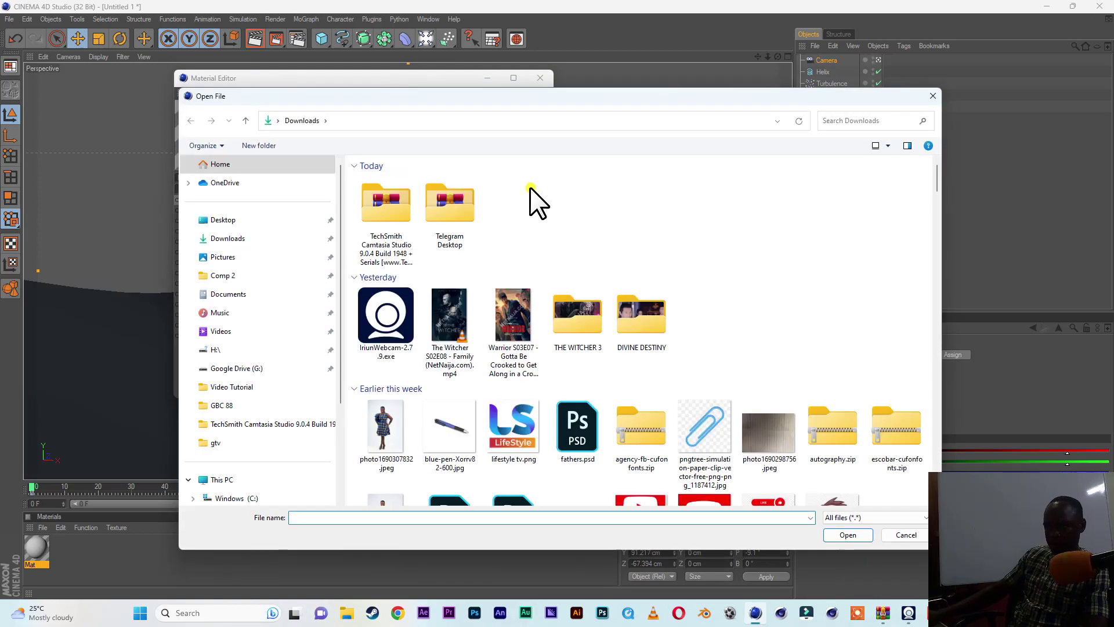
drag(938, 184, 941, 259)
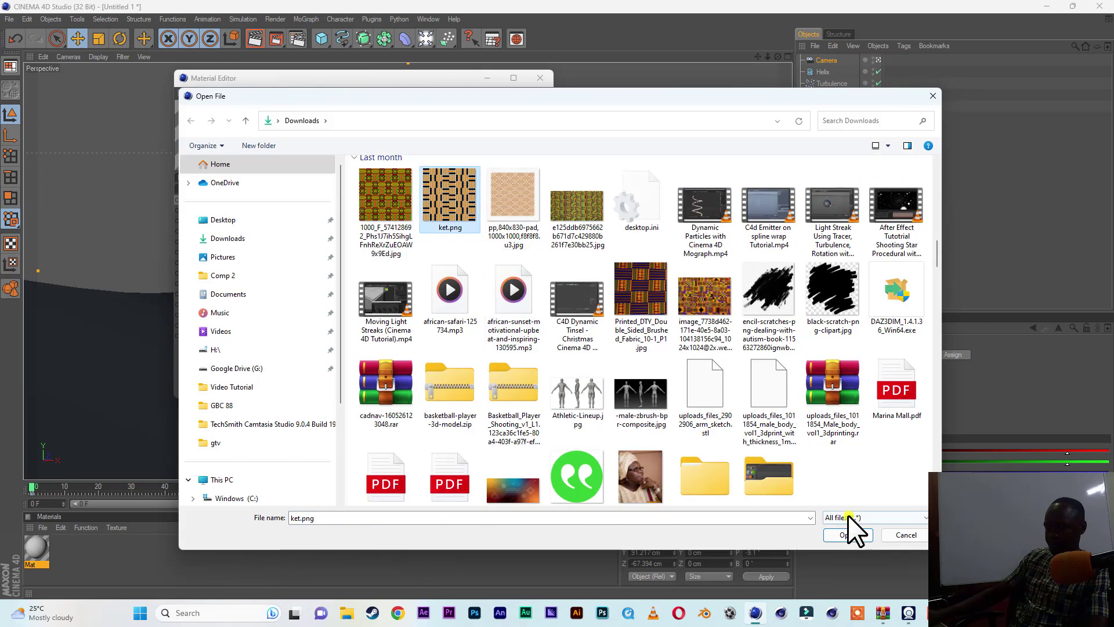
click(846, 535)
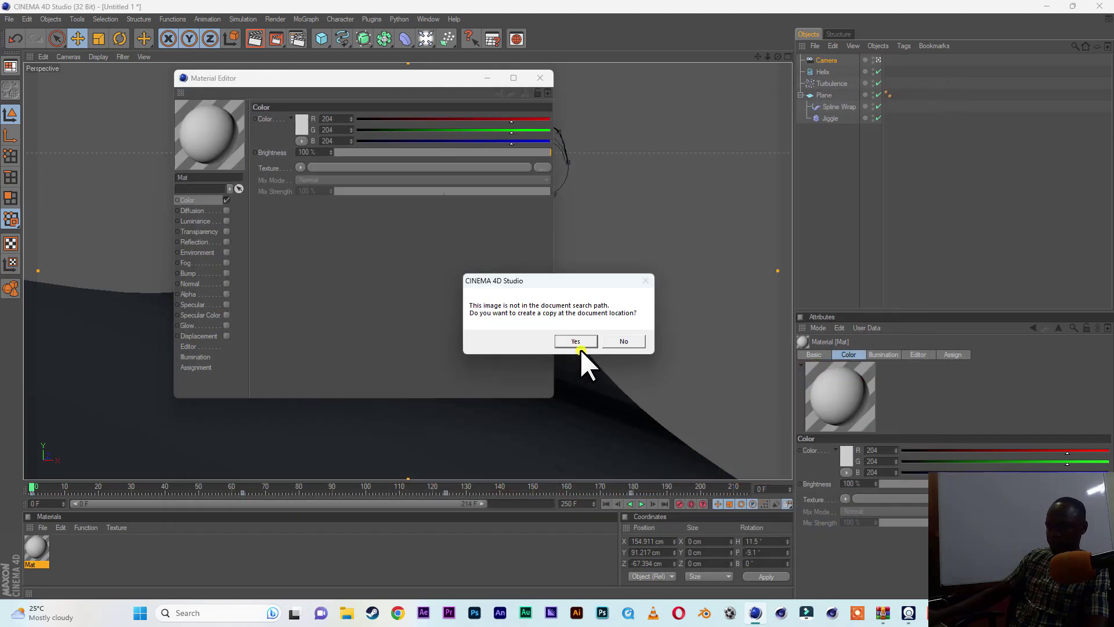
click(581, 344)
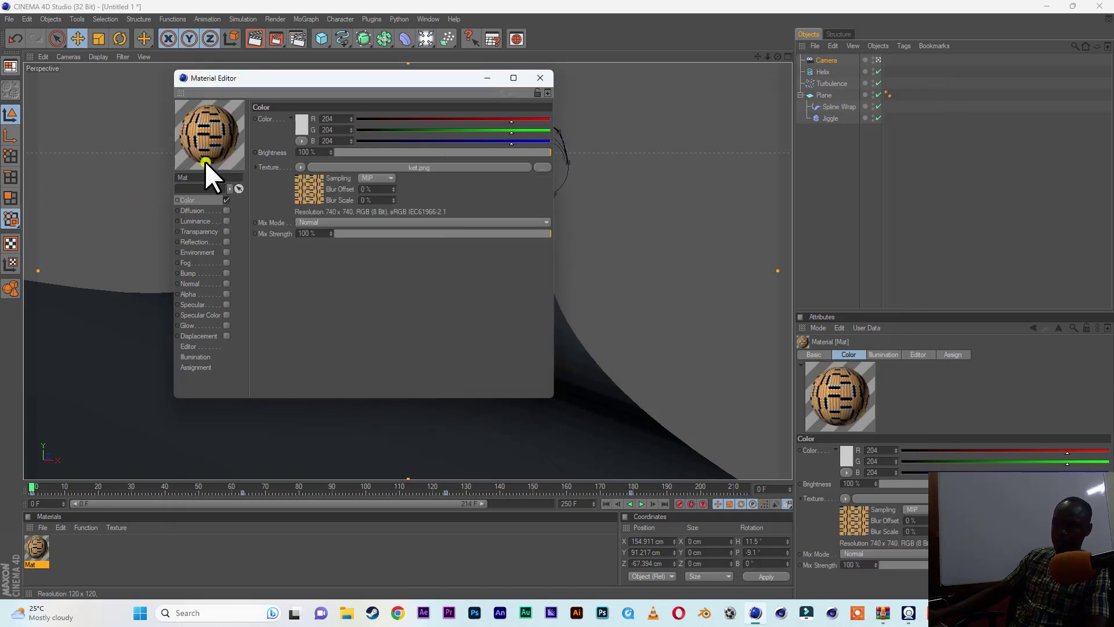
Step: Set the material preview shape to Plane, close the Material Editor and apply the material to the Plane object
right_click(207, 129)
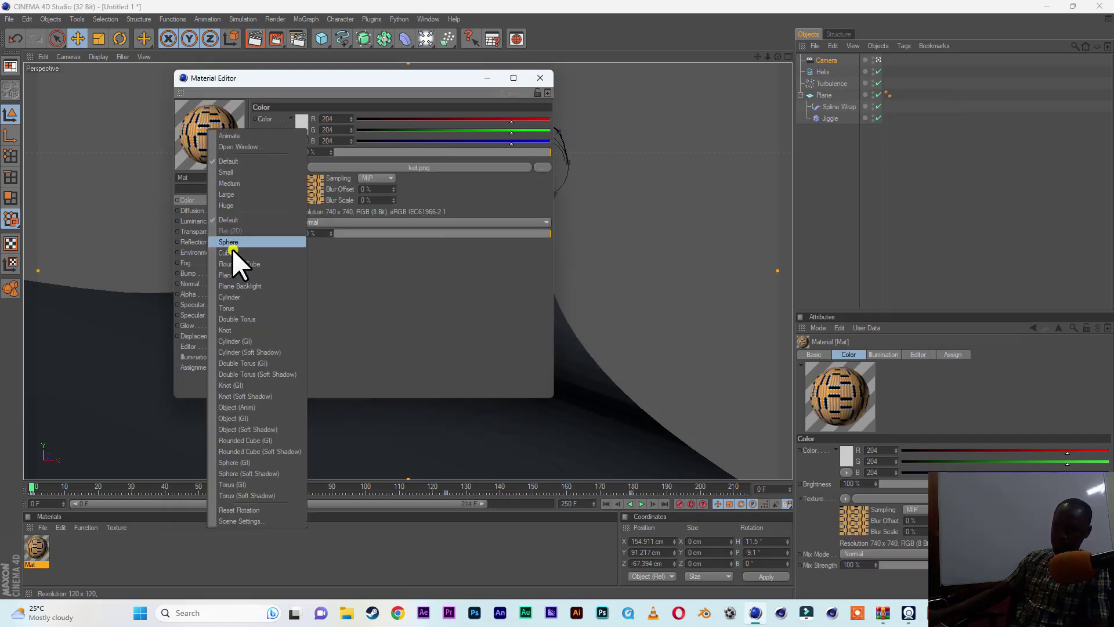
click(238, 275)
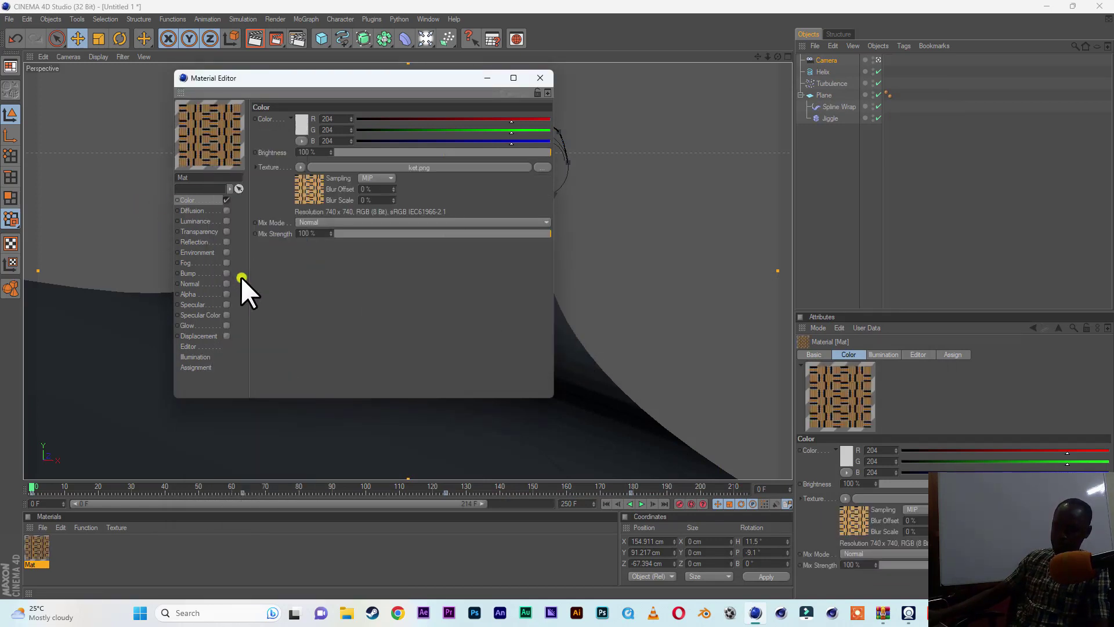
click(540, 78)
drag(36, 549, 824, 92)
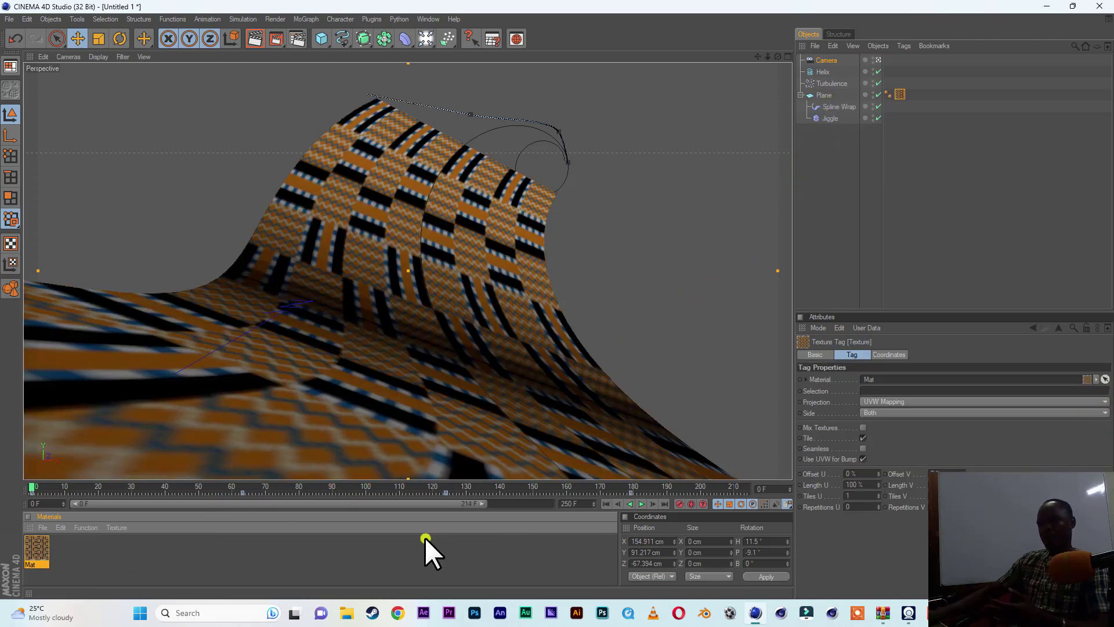
Step: Test-render the textured cloth in the viewport at frame 0 and at frame 44
click(255, 39)
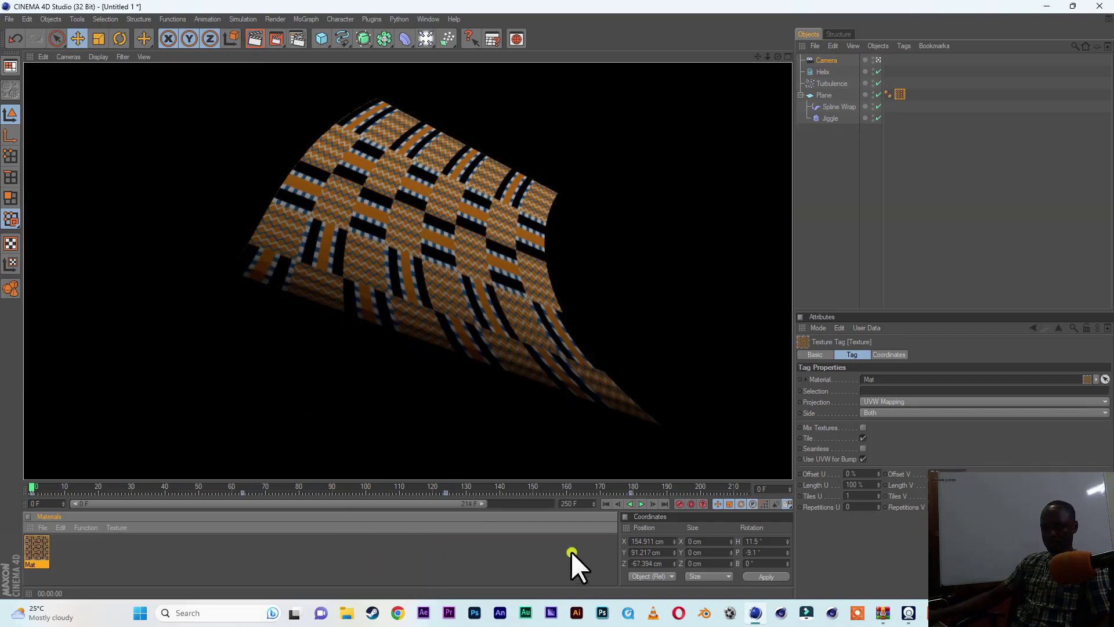
click(610, 503)
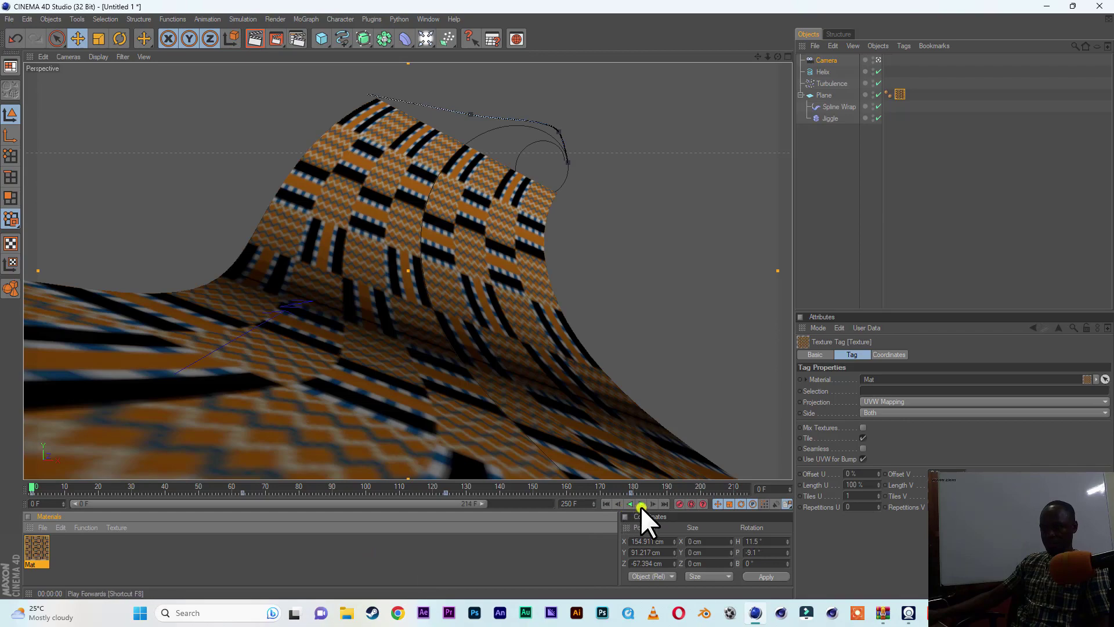
click(640, 503)
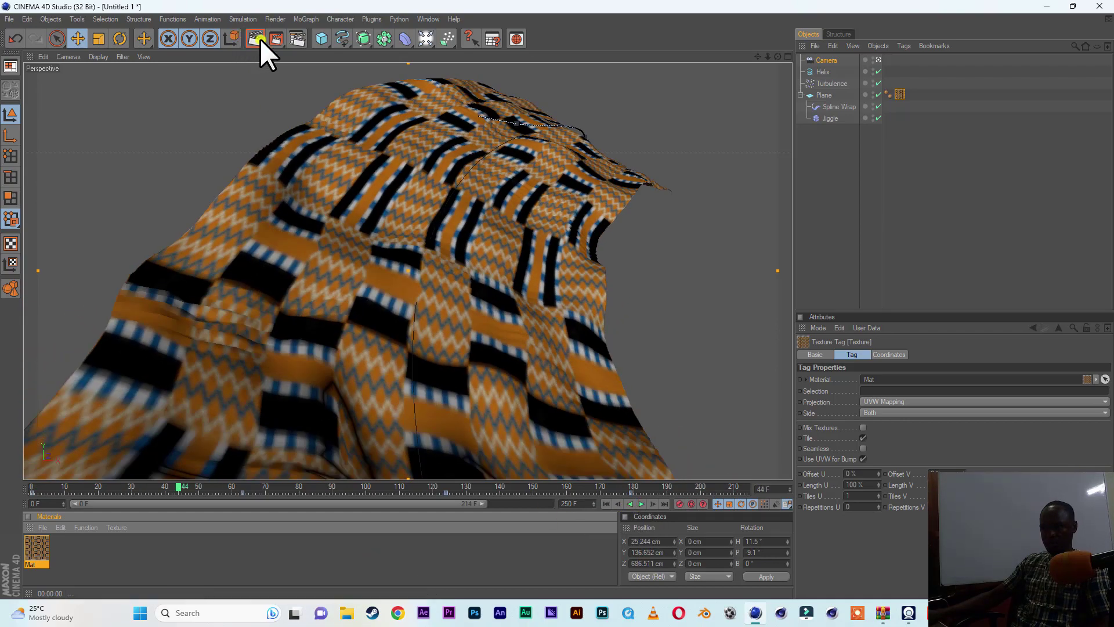
click(256, 39)
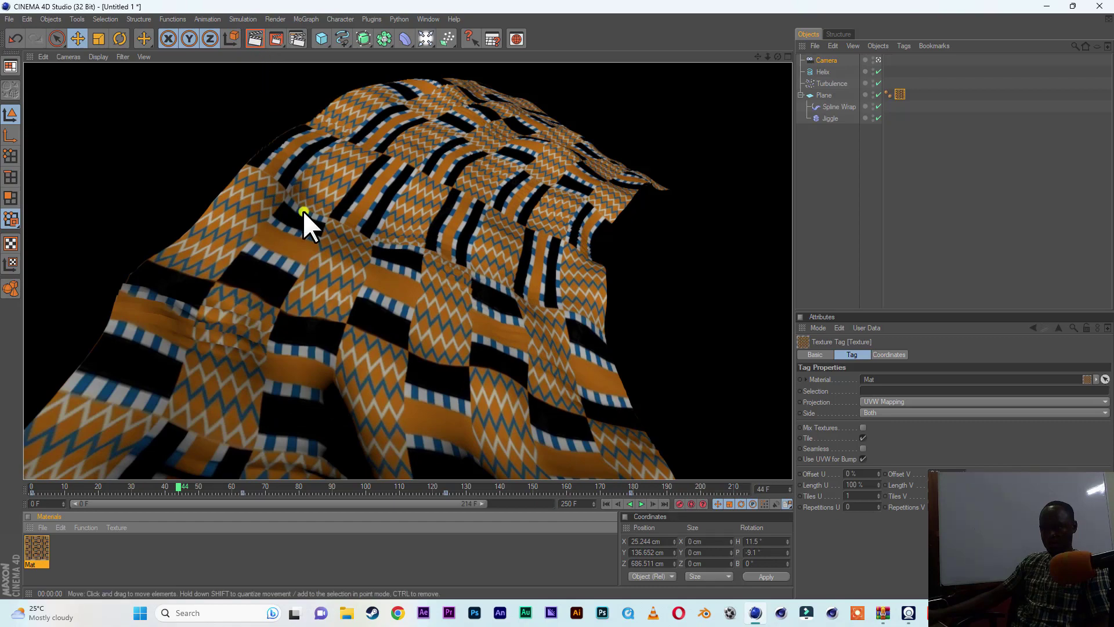
Step: Play the textured animation on to about frame 202, restart it from the first frame and stop at frame 54
click(639, 503)
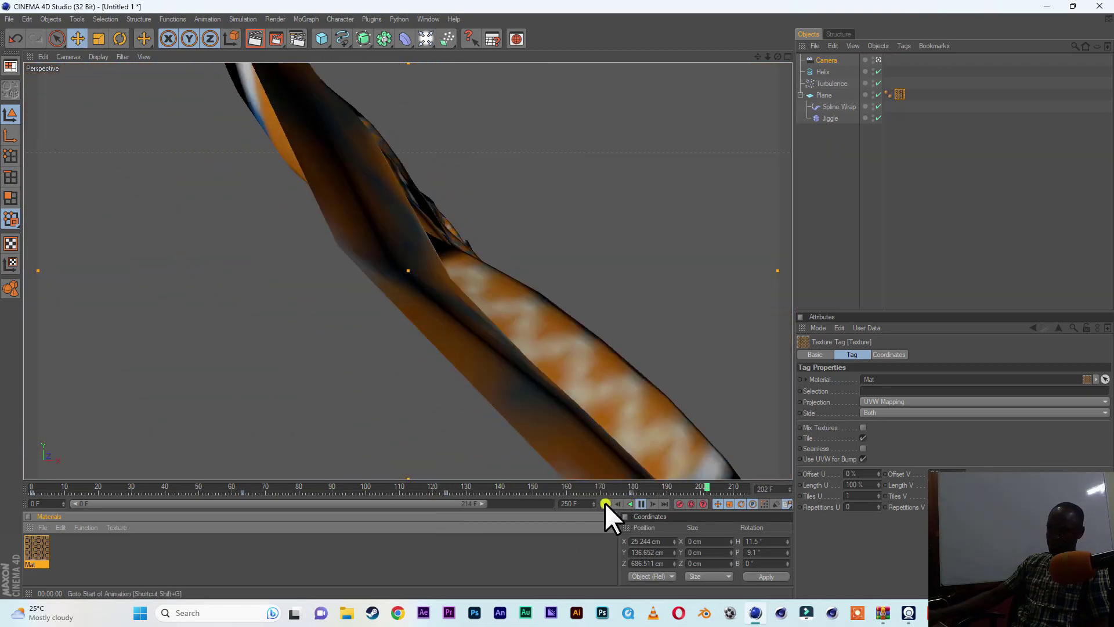
click(605, 502)
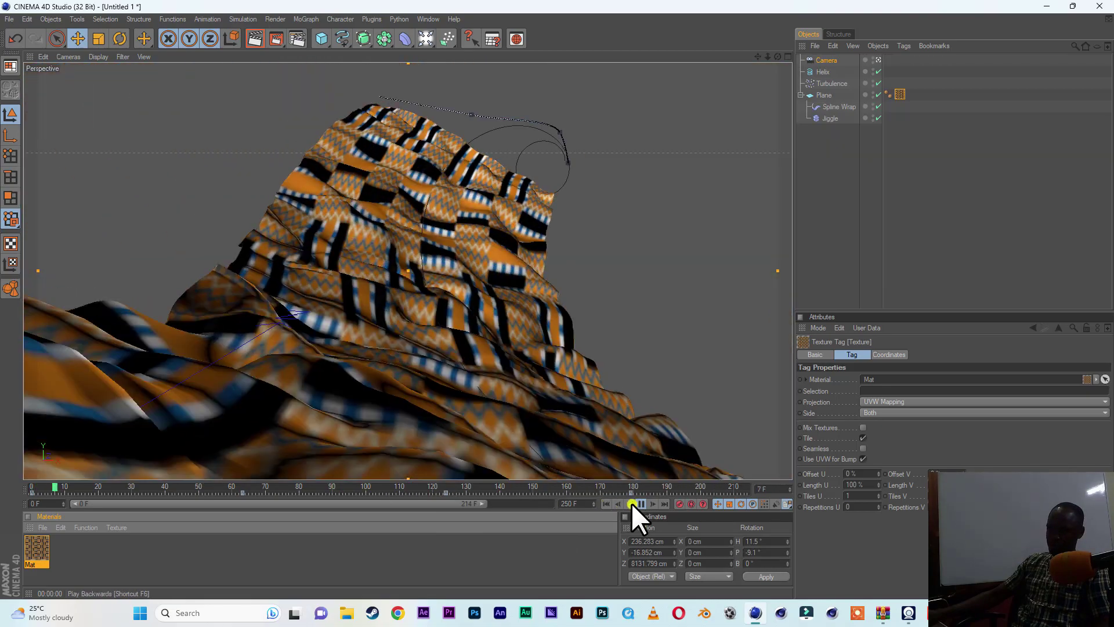
click(643, 504)
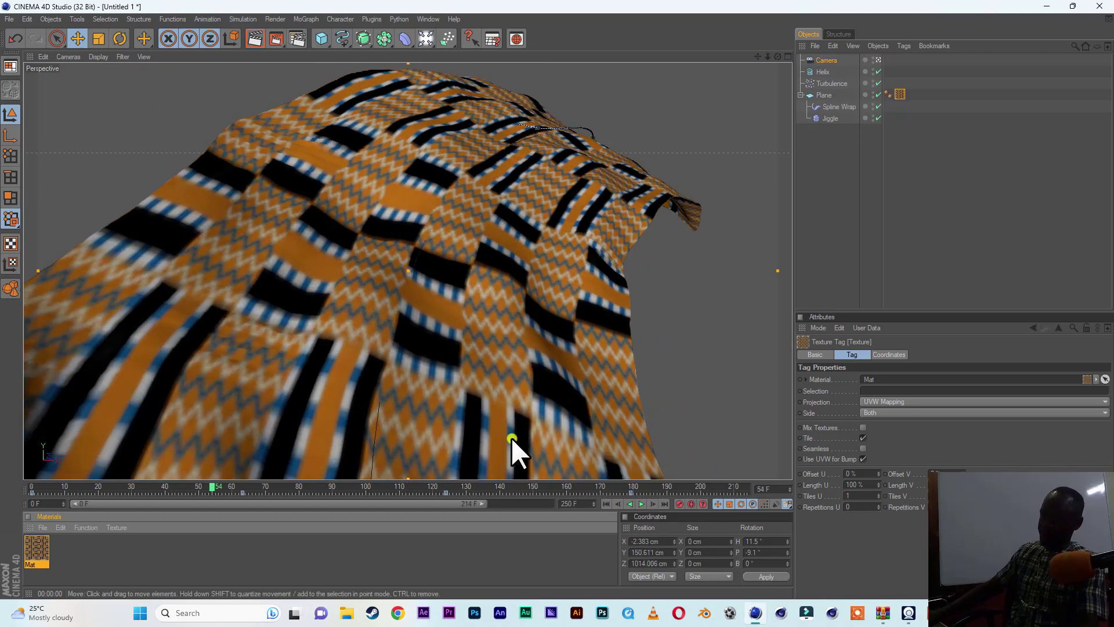
Step: Set the Turbulence strength to 250 cm, replay the animation from the start to frame 172 and return to the first frame
click(828, 82)
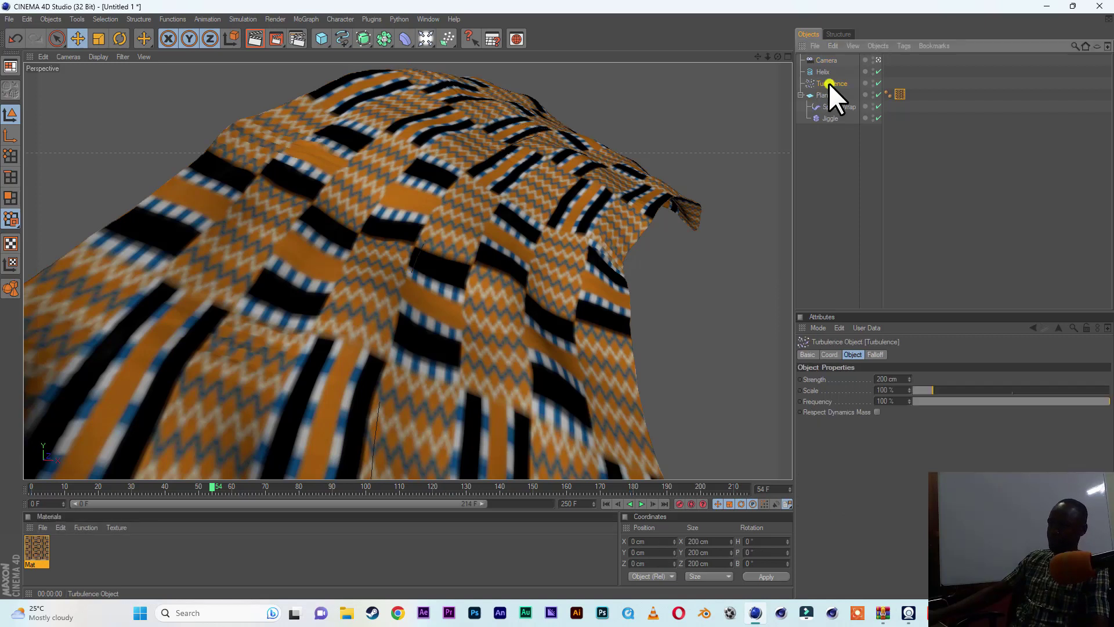
click(883, 380)
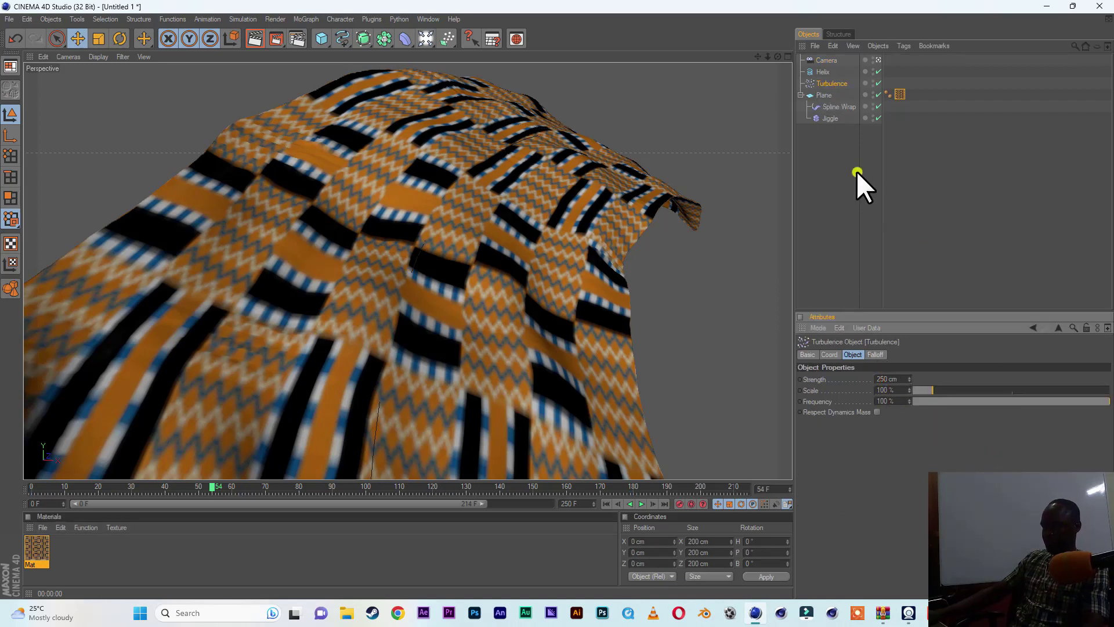
click(607, 503)
click(641, 503)
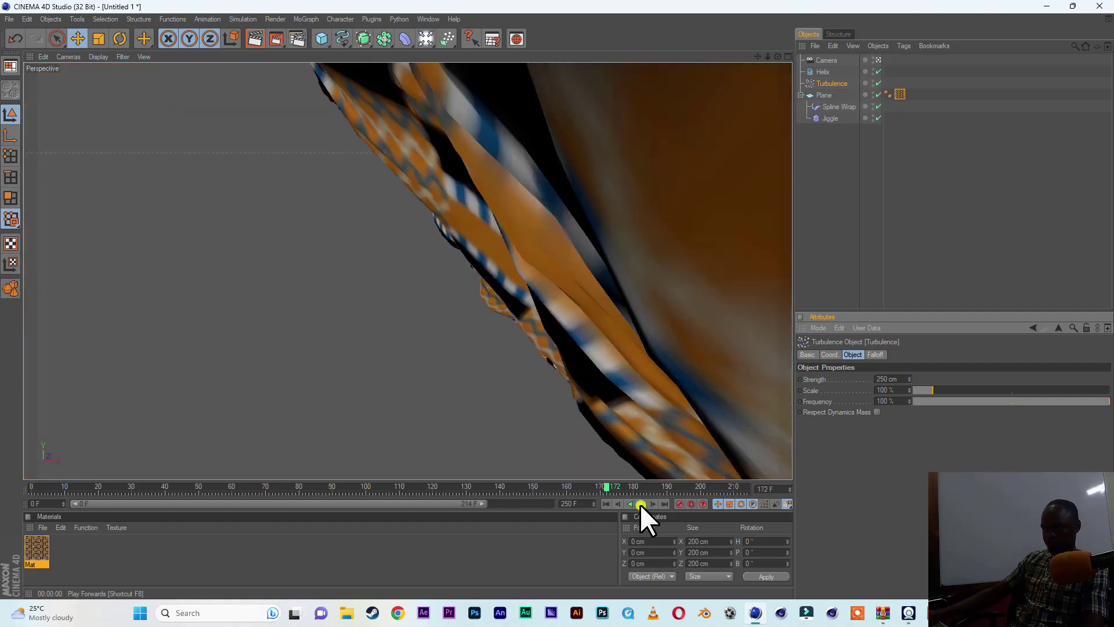
click(640, 504)
click(606, 503)
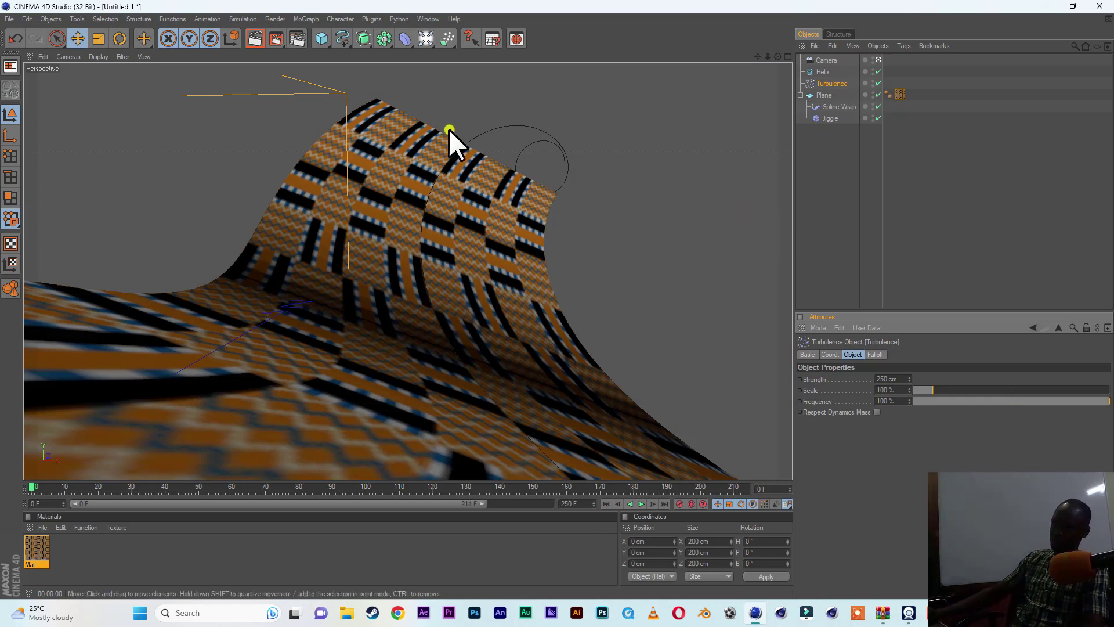
Step: Add a Smoothing deformer under the Plane between Spline Wrap and Jiggle, and play the animation to frame 240
click(409, 46)
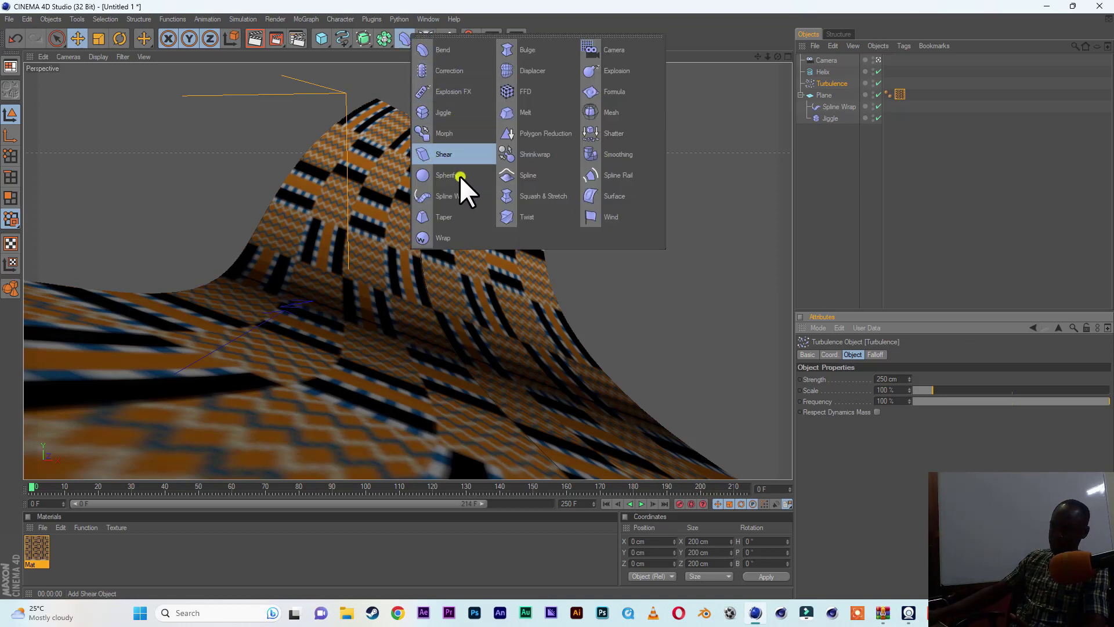
click(616, 152)
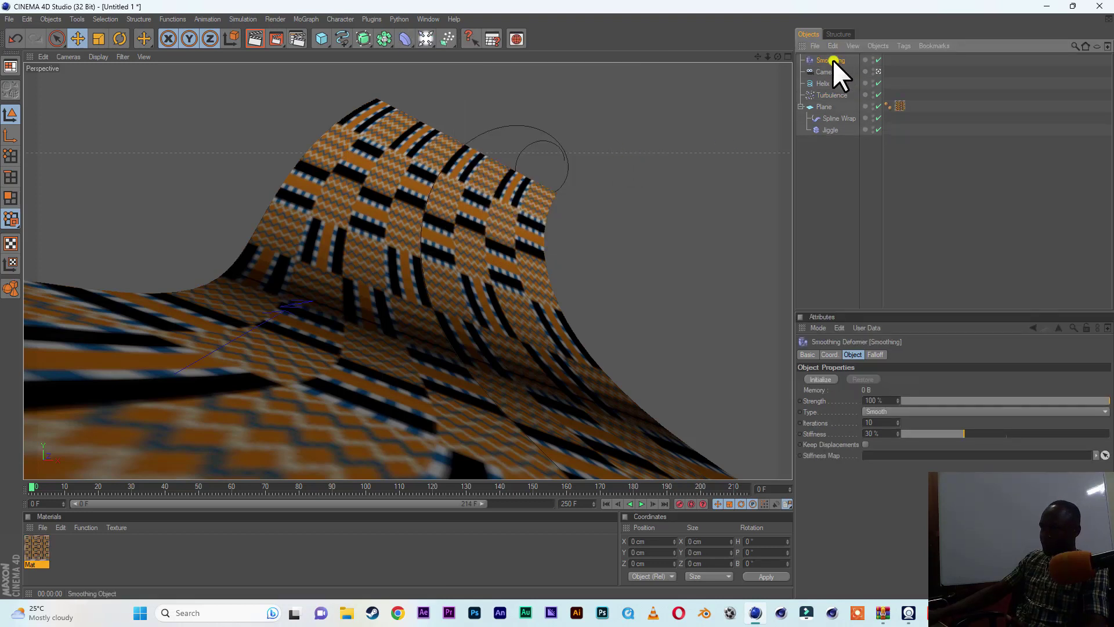
drag(833, 61, 828, 120)
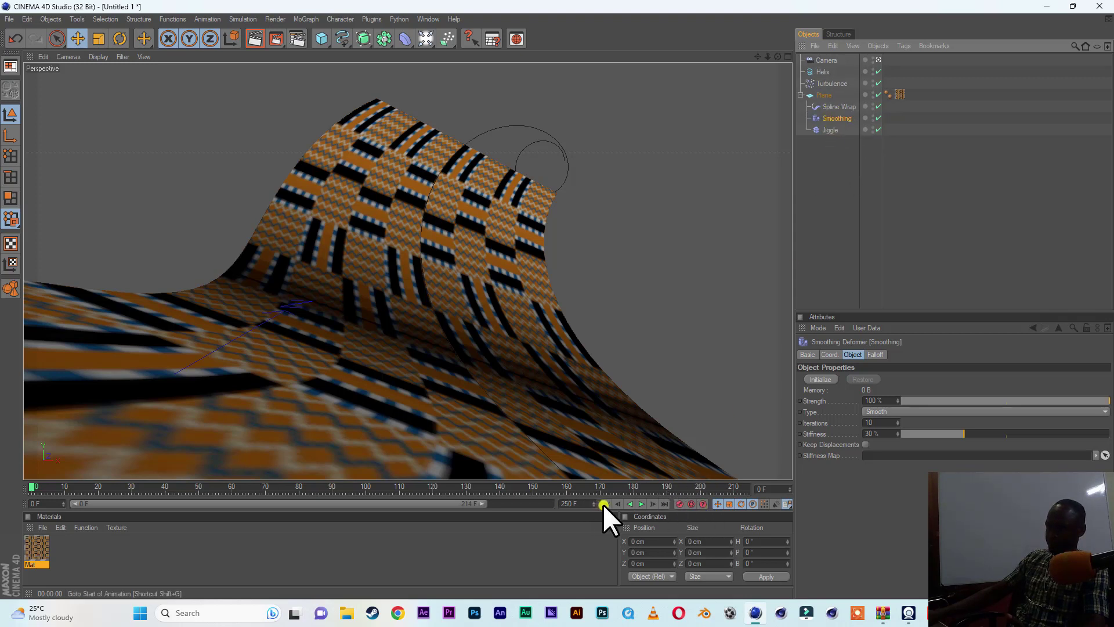
click(638, 503)
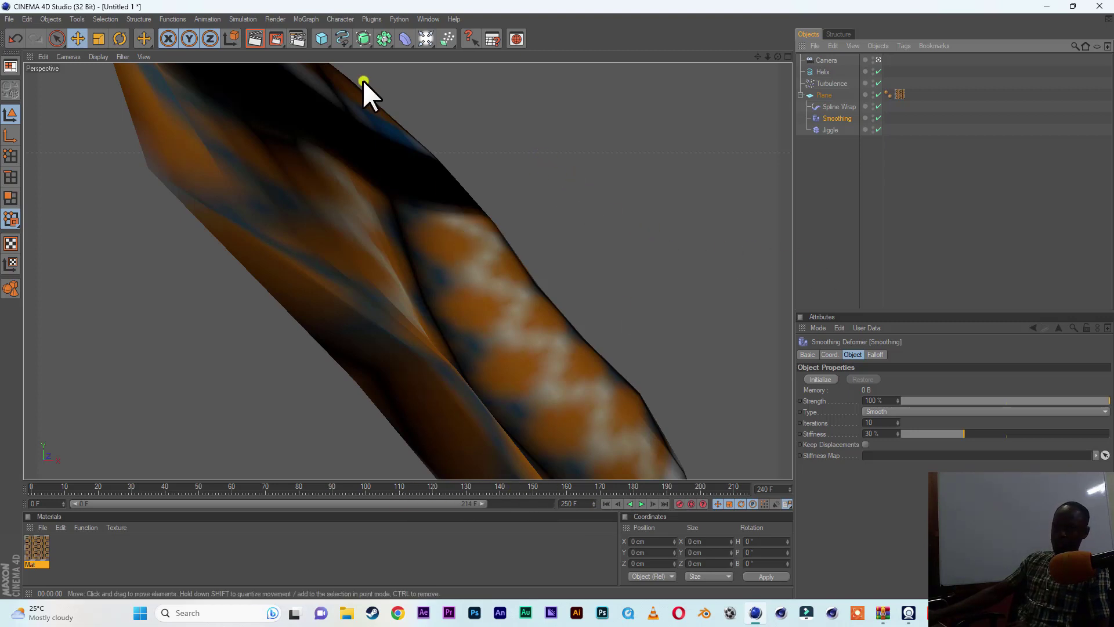
Step: Add an Omni light and an Array object, and make the light a child of the Array
click(426, 38)
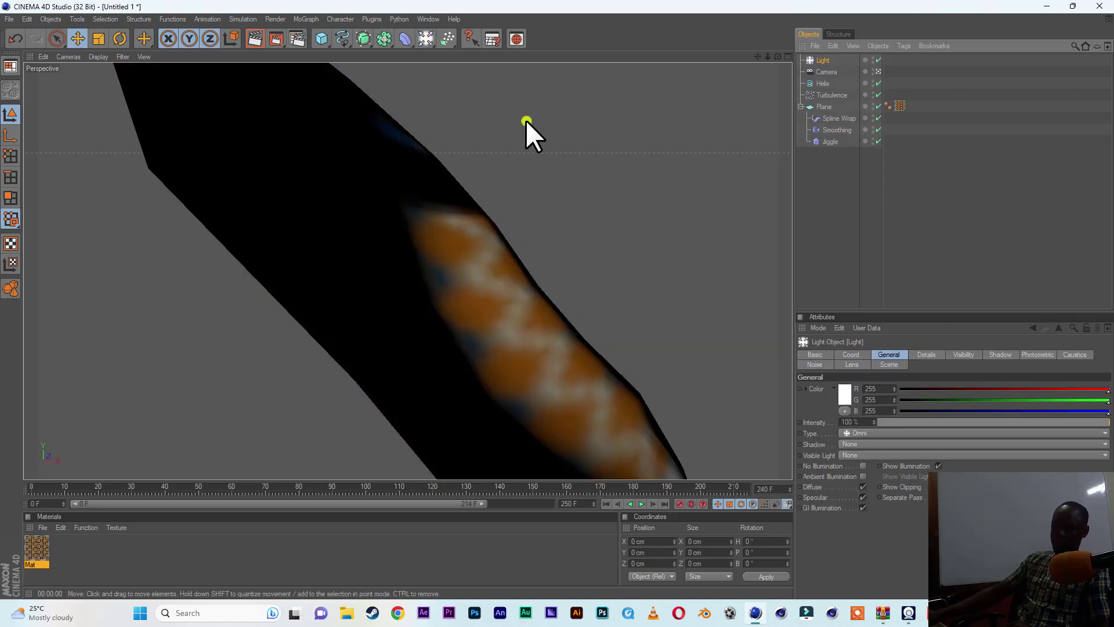
click(391, 45)
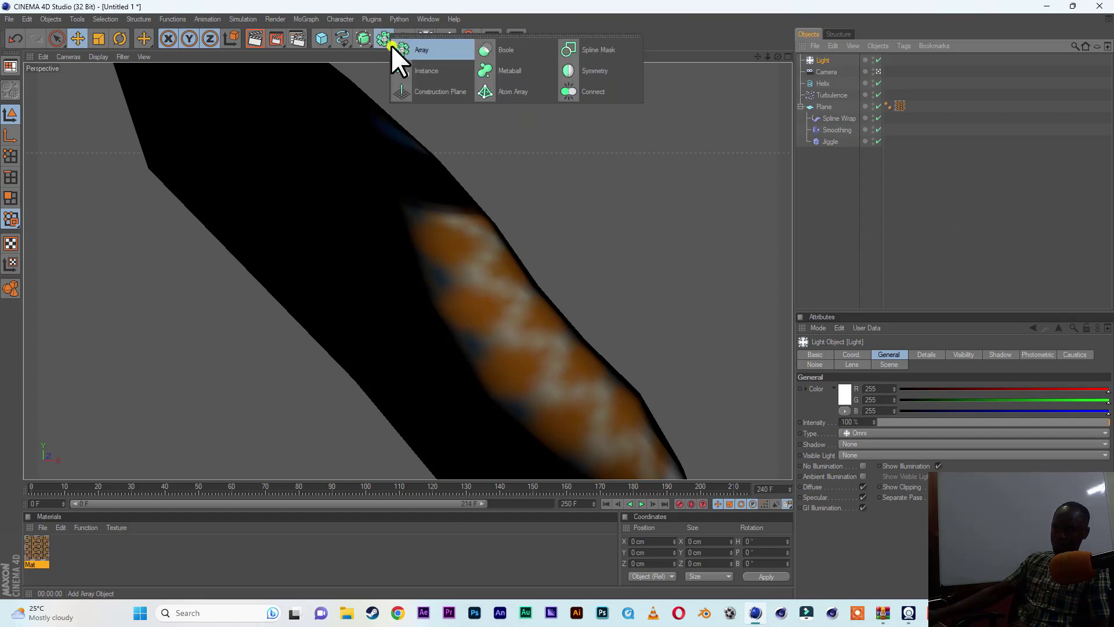
click(392, 49)
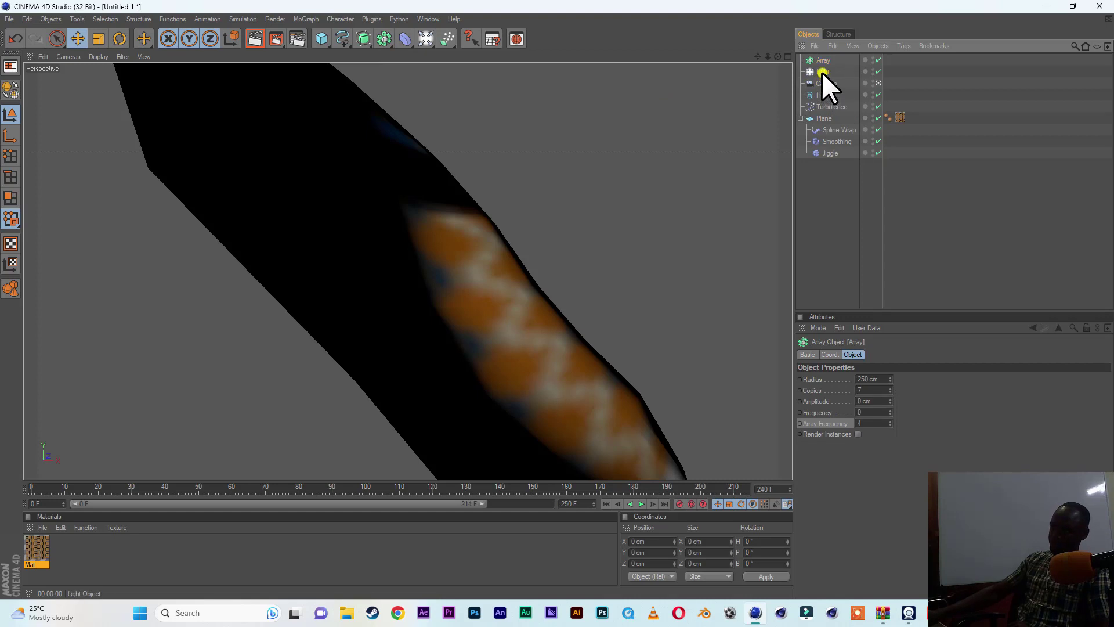
drag(822, 72, 824, 58)
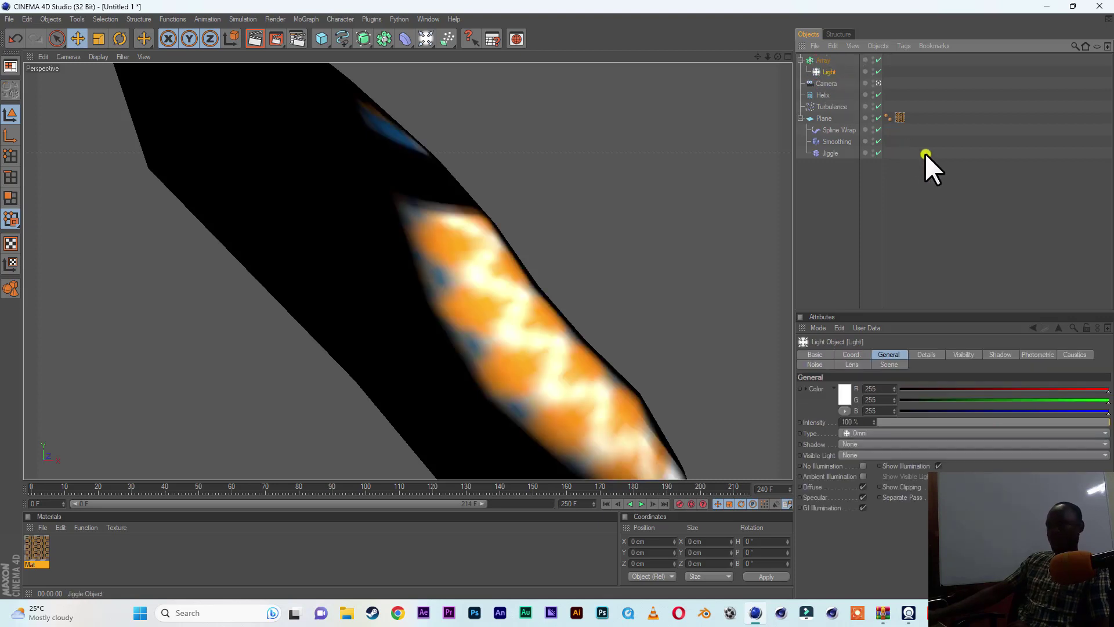
Step: Set the light Array to 4 copies with a radius of 8250 cm
click(824, 60)
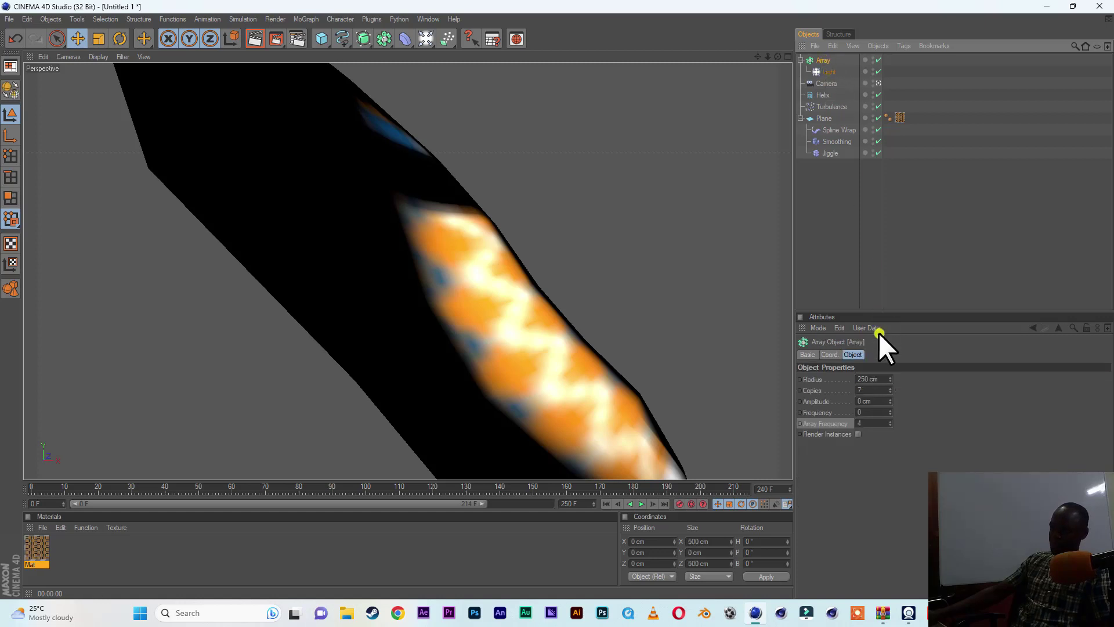
click(891, 392)
click(890, 392)
click(891, 393)
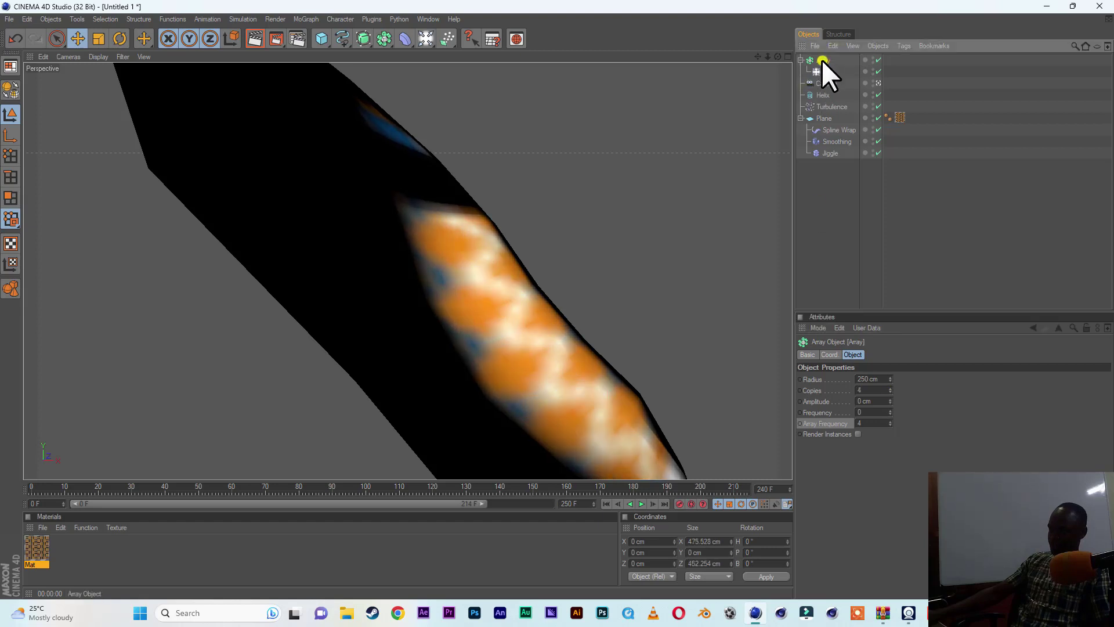
click(860, 379)
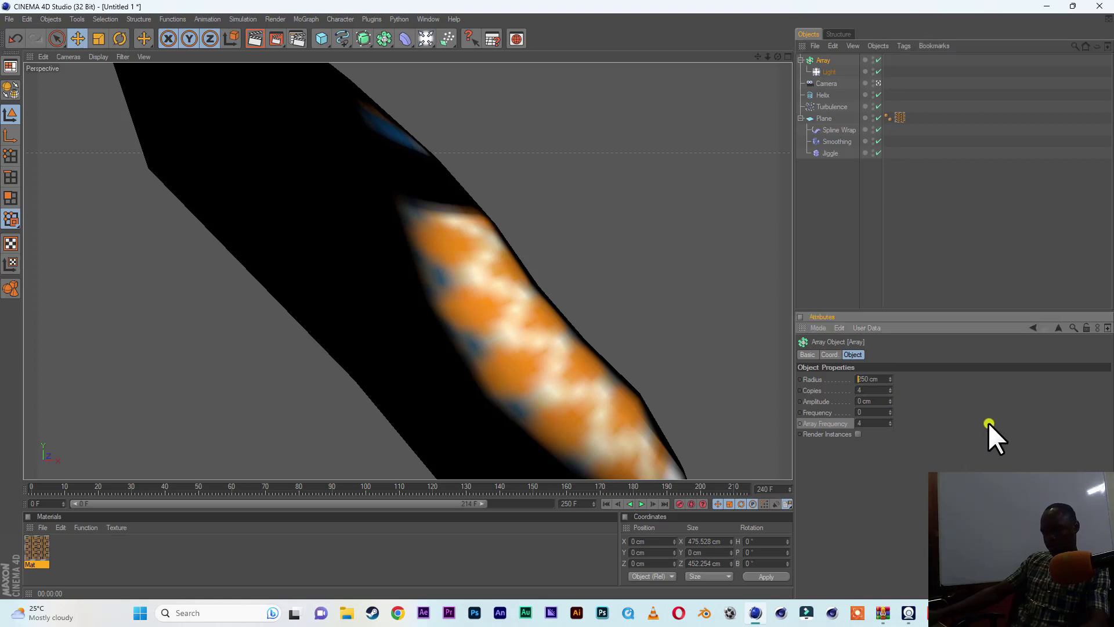
text(8)
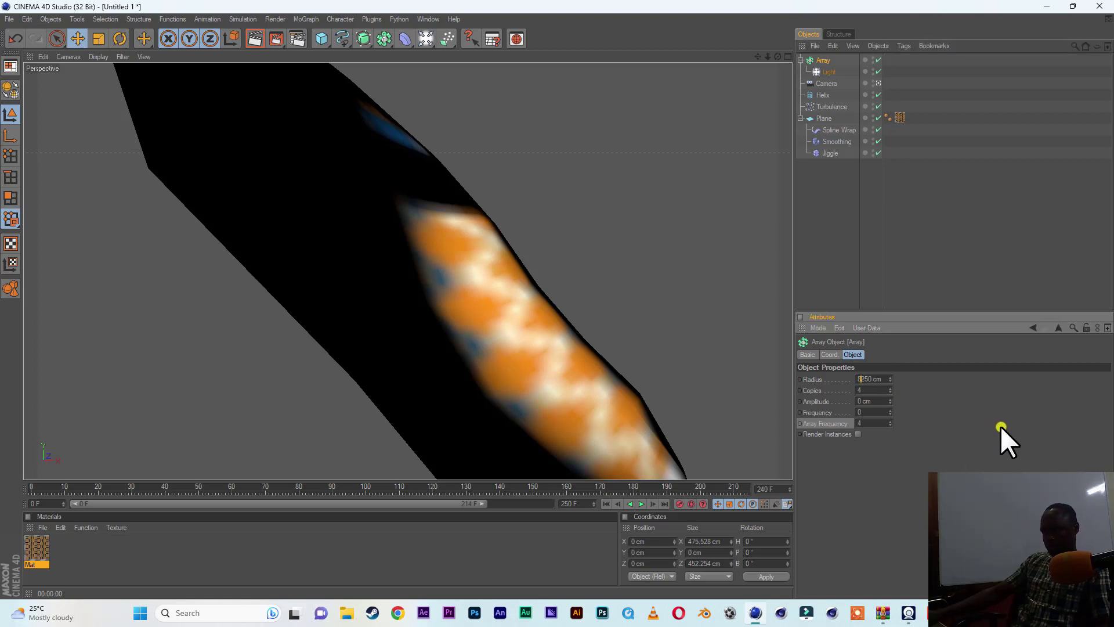
key(Return)
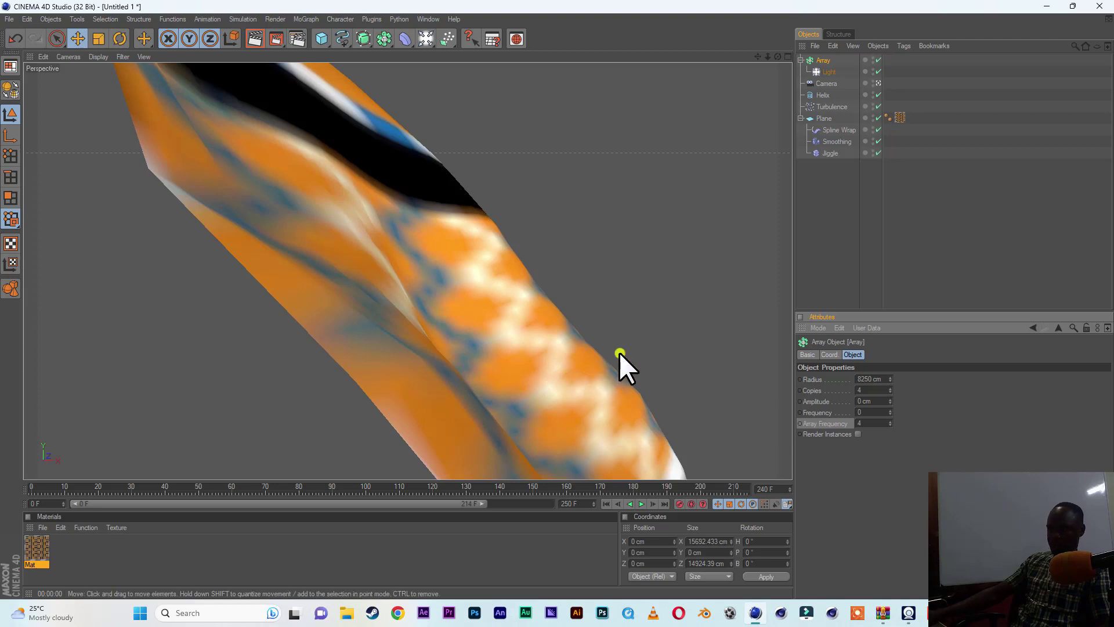
Step: Render the active view at the first frame, play the animation to frame 29 and render the view there
click(607, 504)
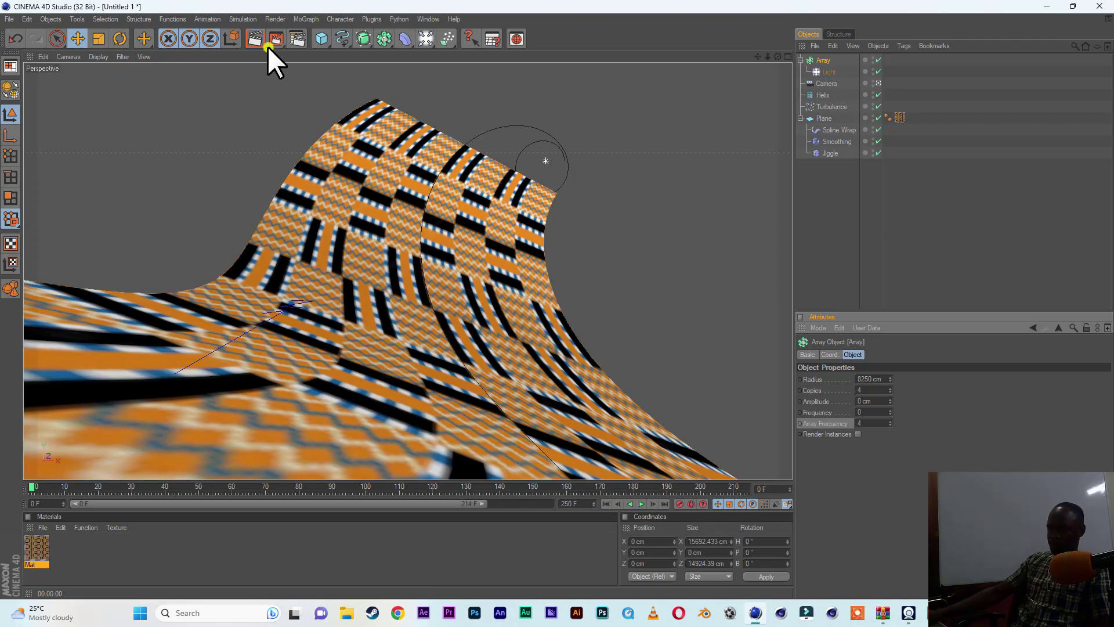
click(253, 40)
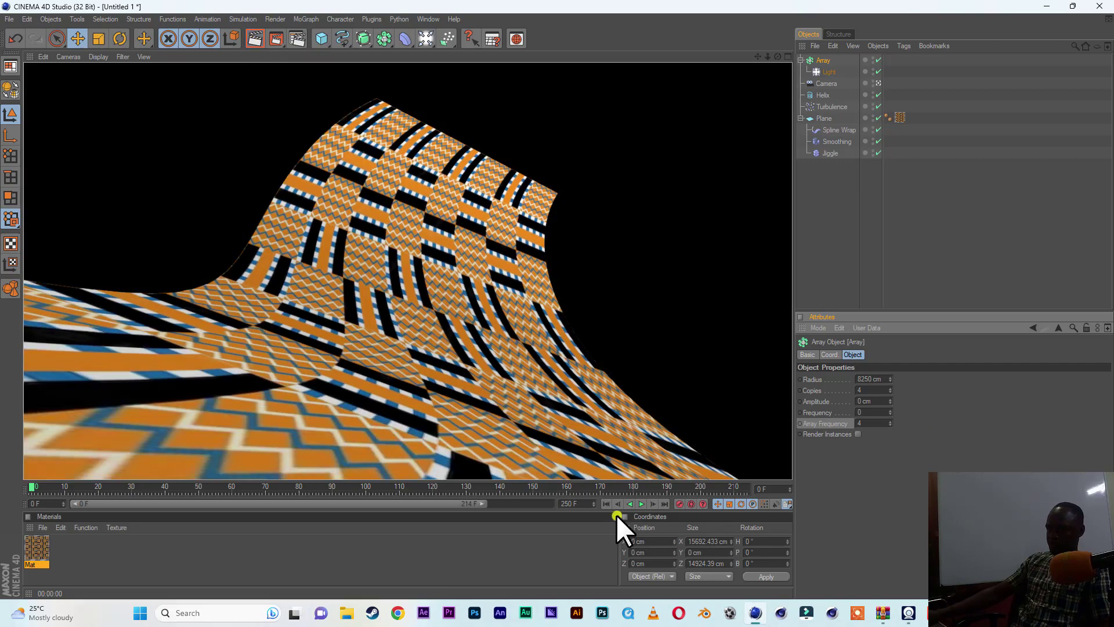
click(642, 503)
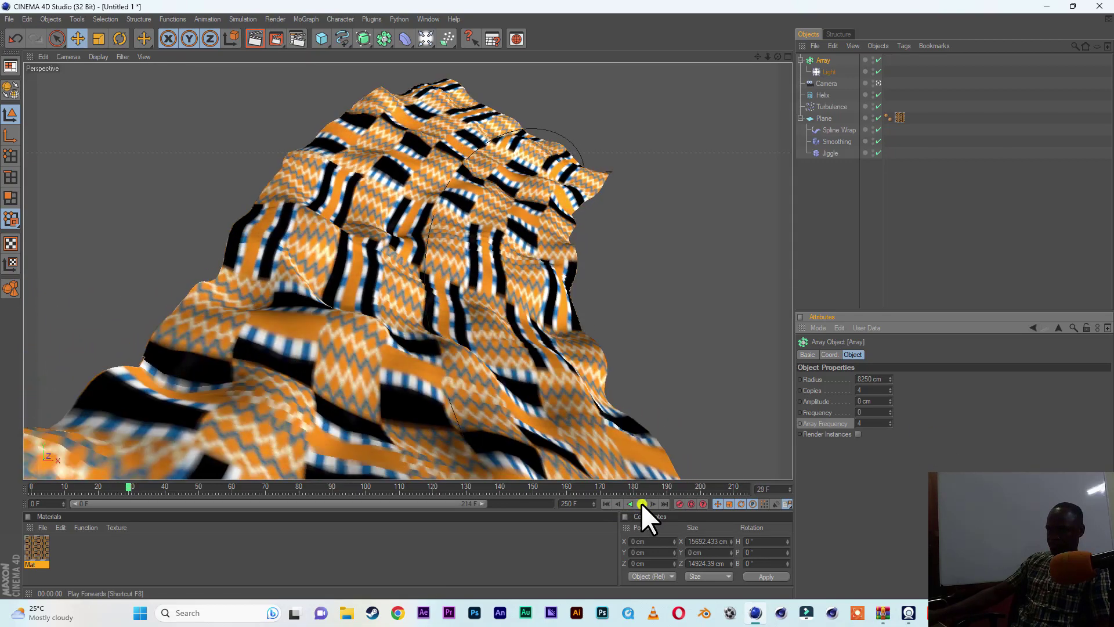
click(256, 38)
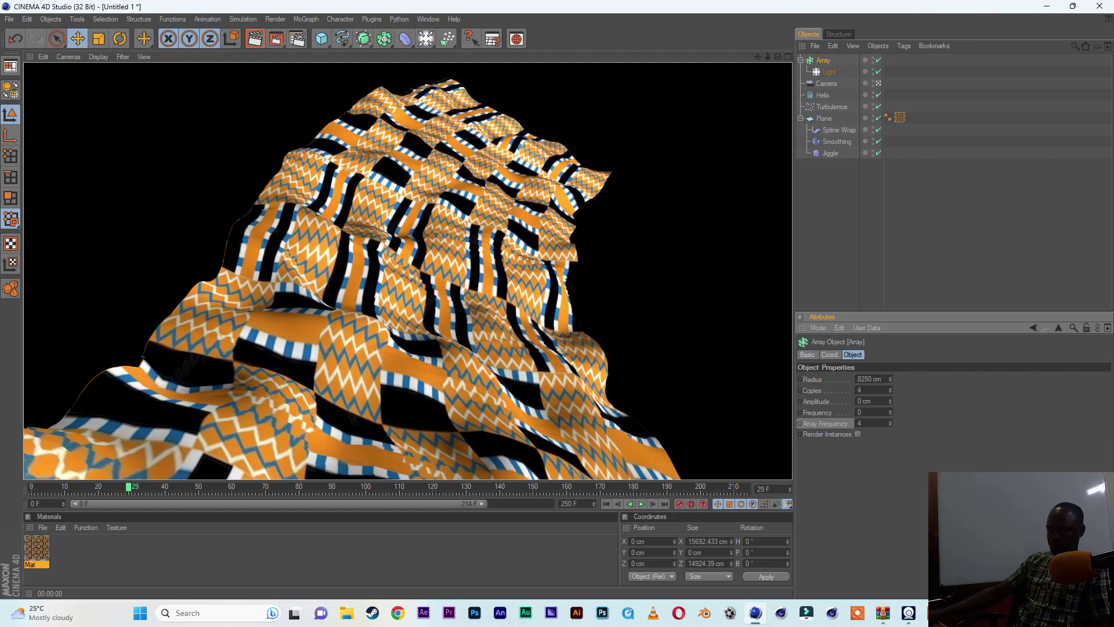
Step: Reduce the light Array to 3 copies and render the active view at frame 29
click(824, 62)
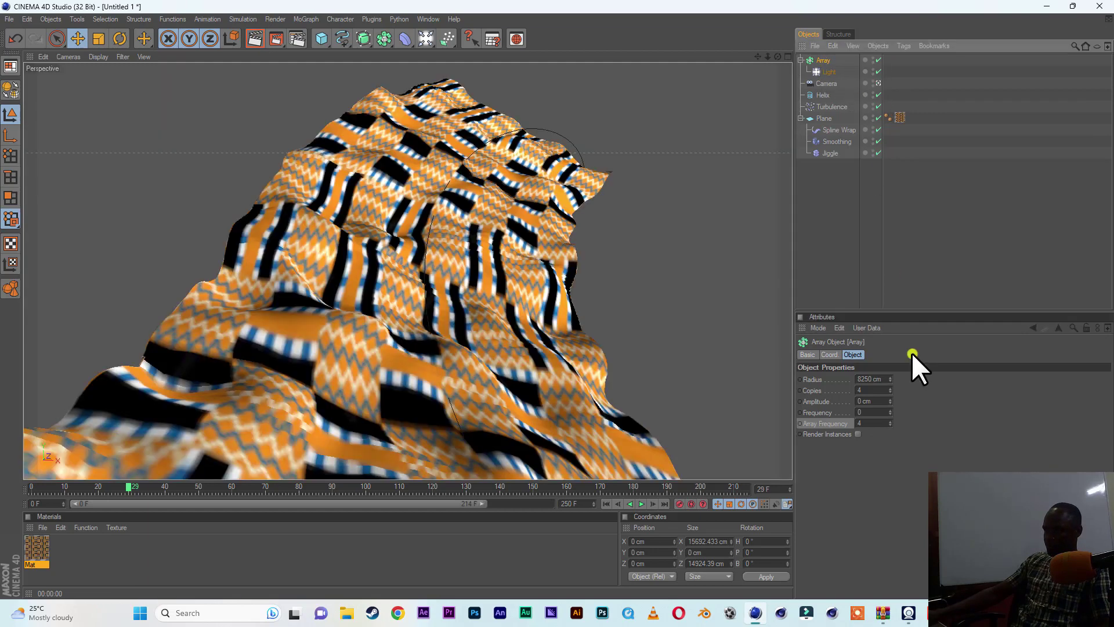
click(889, 392)
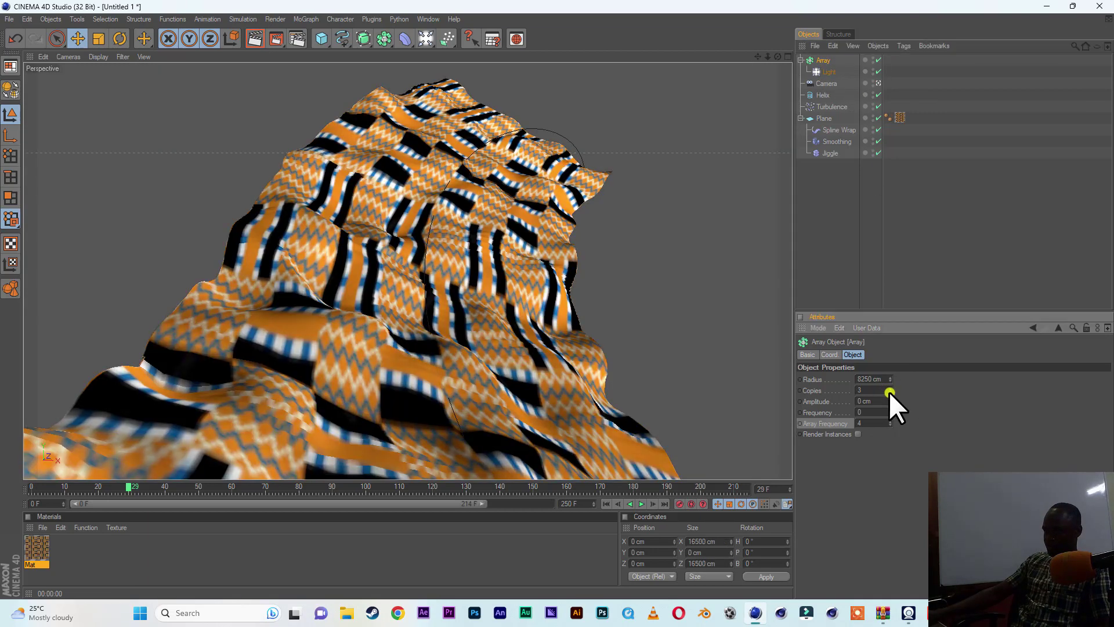
click(255, 42)
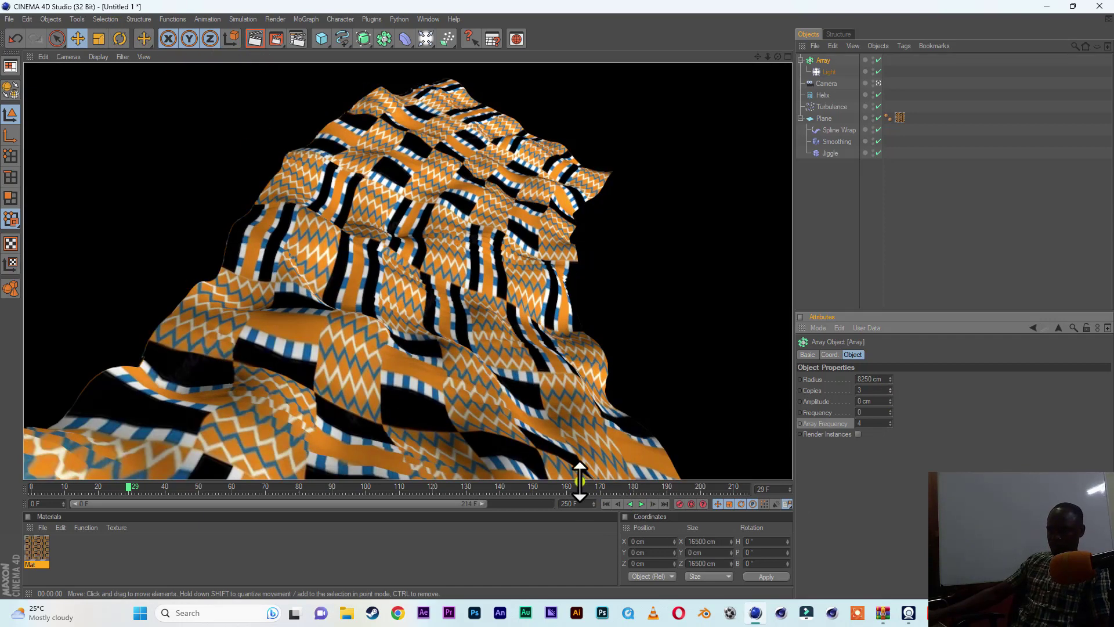
Step: Replay the animation from the start to frame 128 and render the active view there
click(606, 503)
click(640, 503)
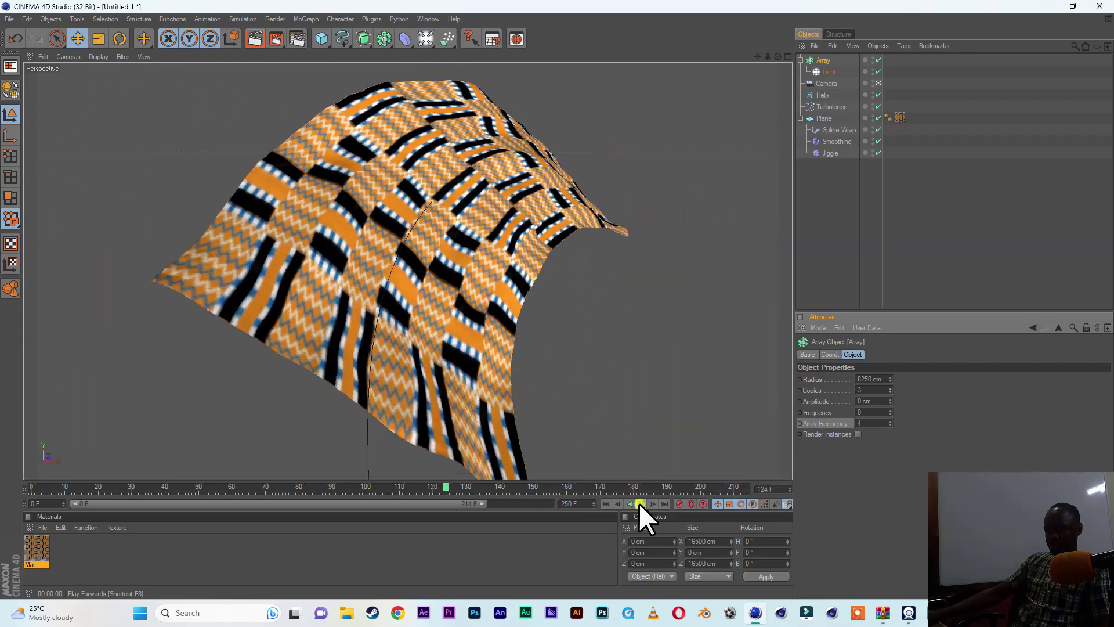
click(639, 503)
click(260, 38)
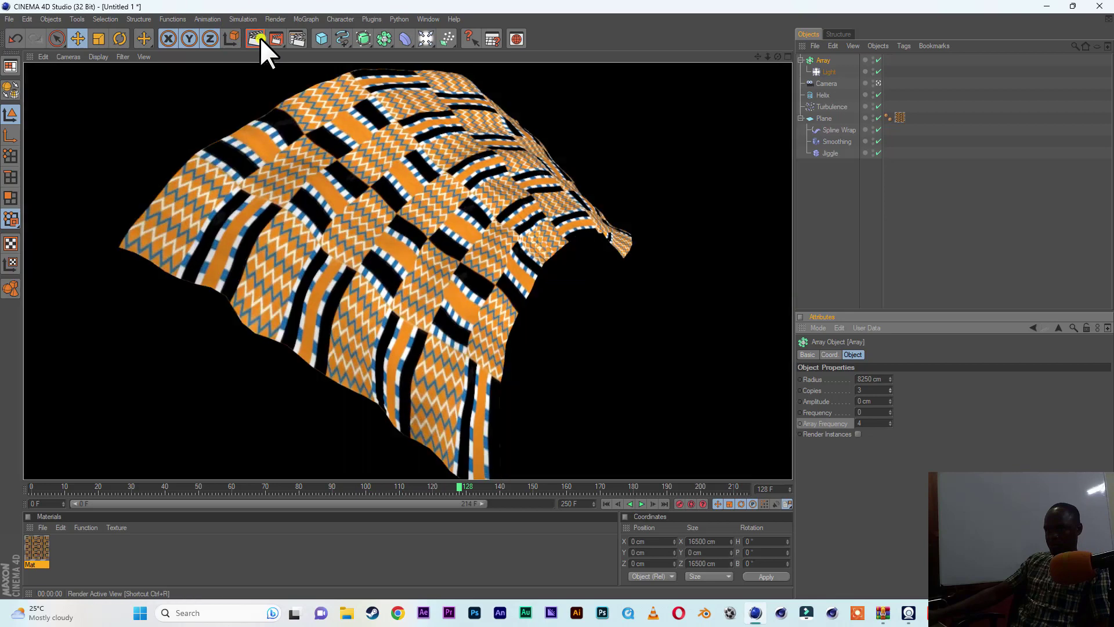
click(817, 57)
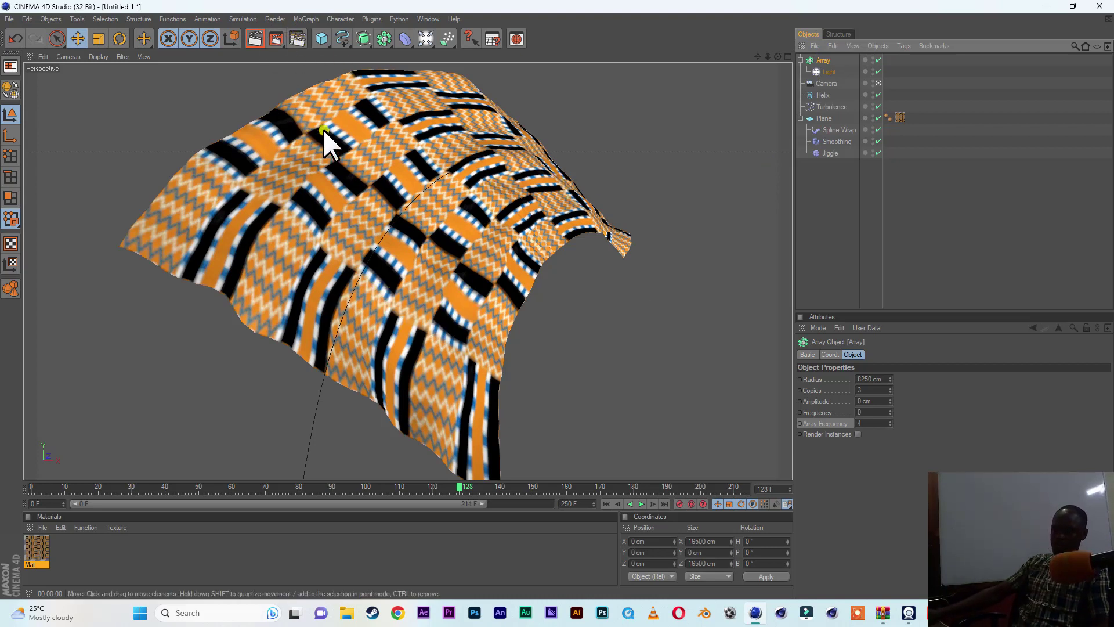
Step: Add the Ambient Occlusion effect to the render settings, test-render the view at frame 128 and close the settings
click(296, 40)
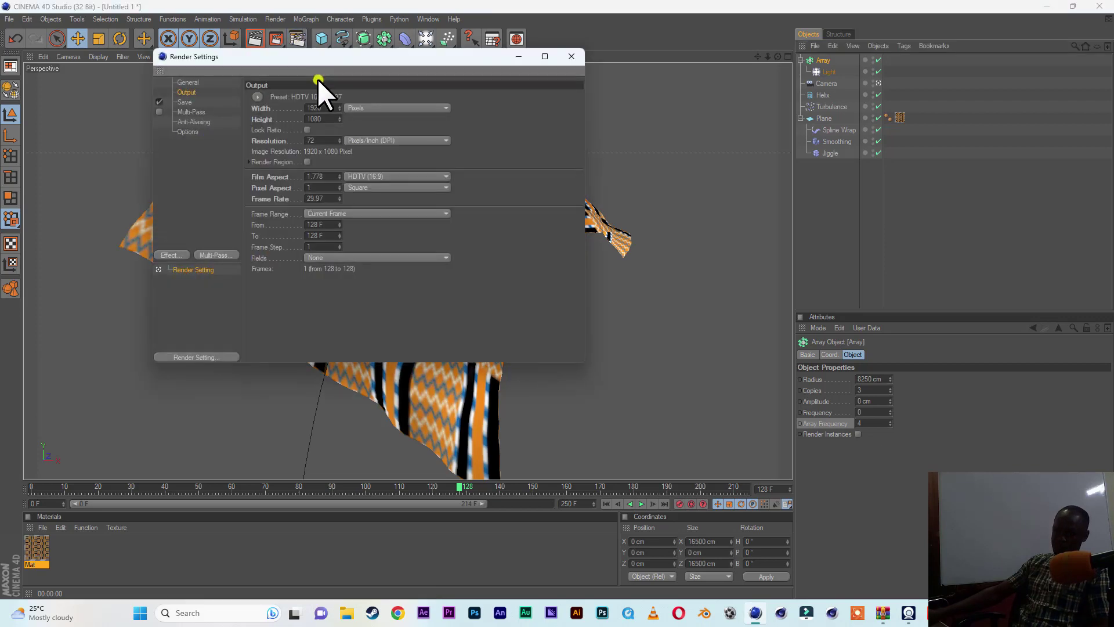
click(186, 255)
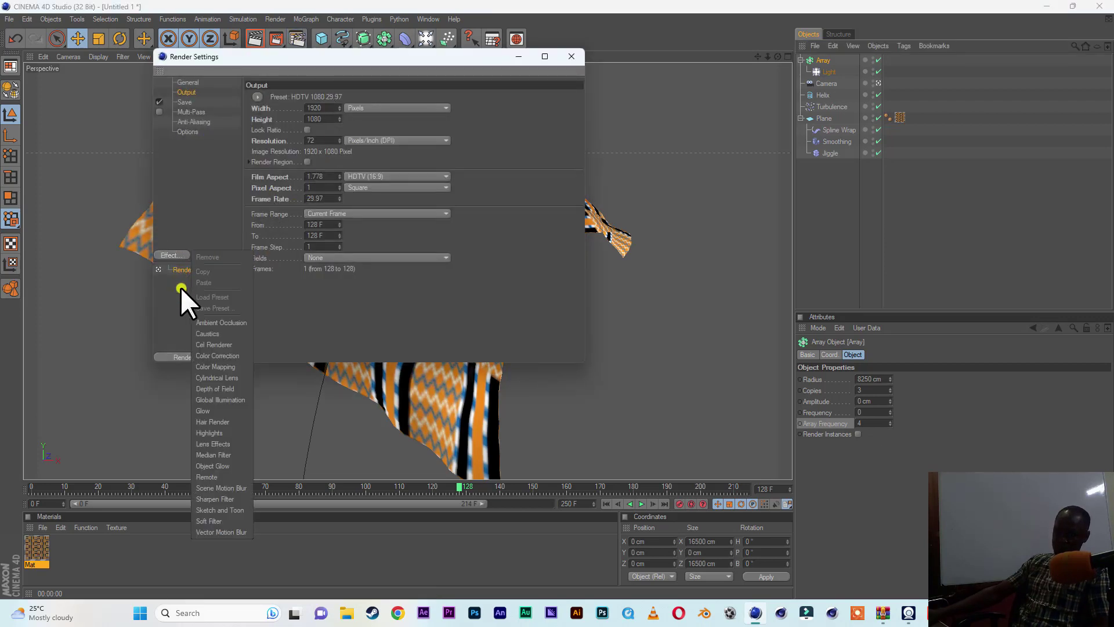
click(220, 323)
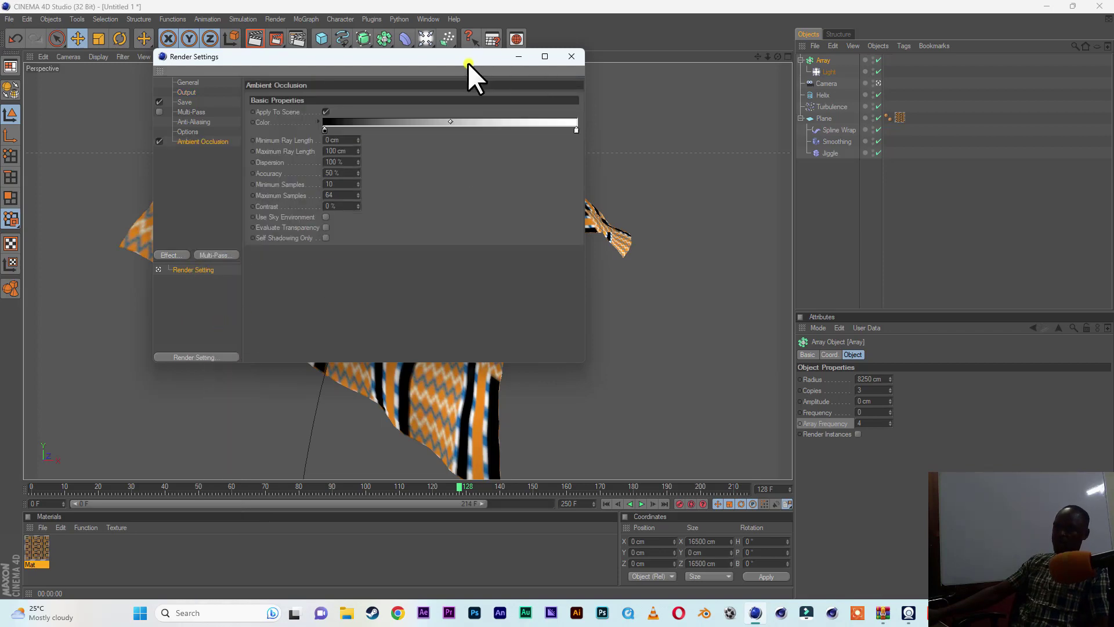
drag(468, 64, 957, 179)
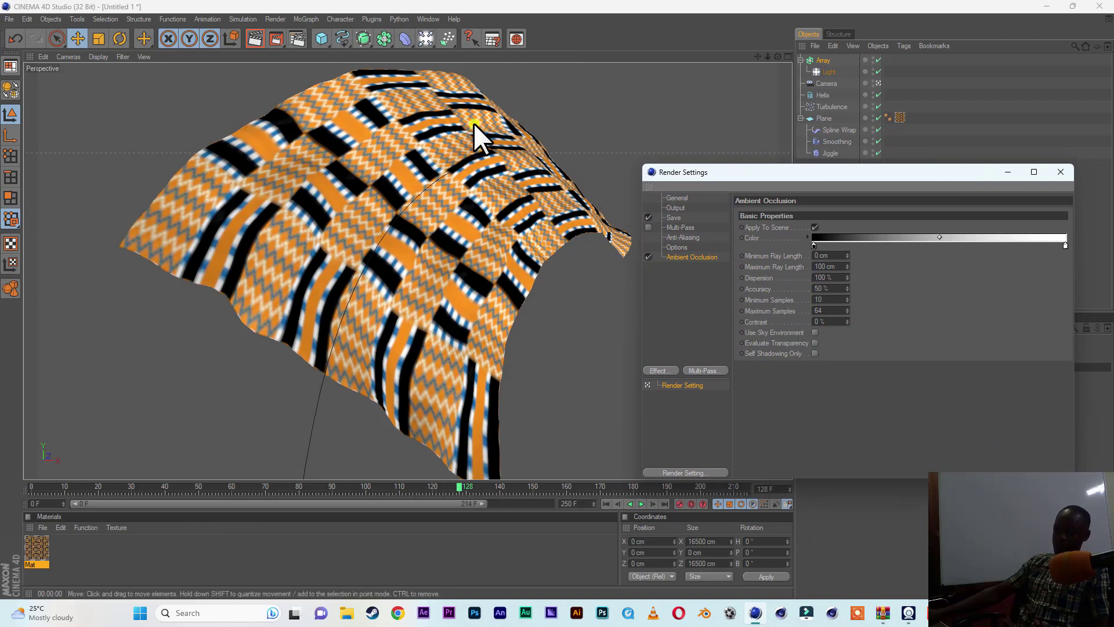
click(256, 39)
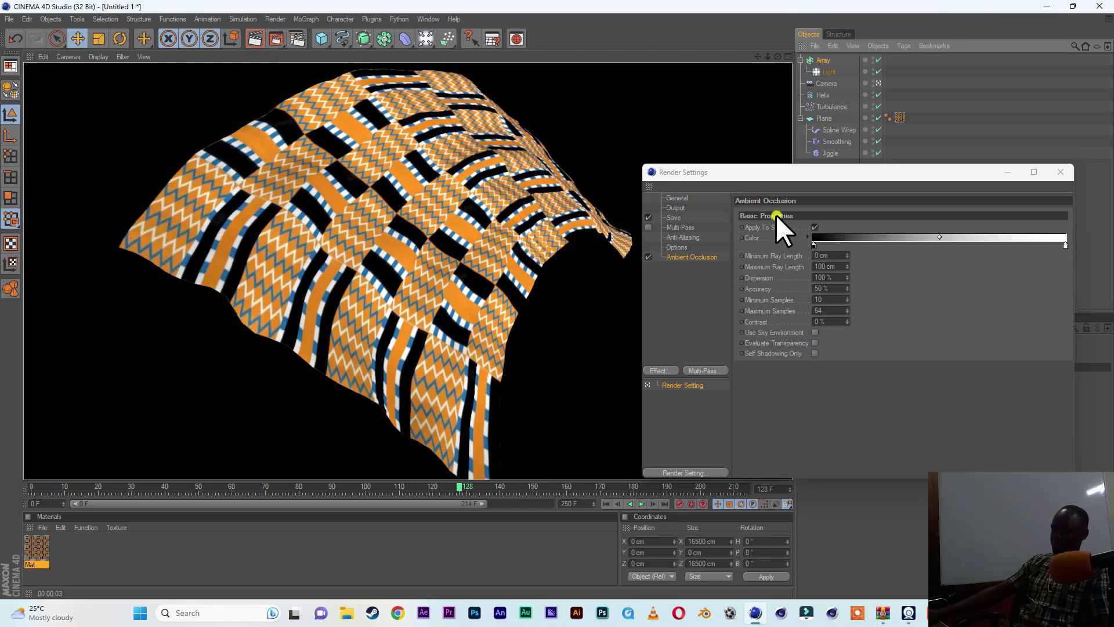
drag(864, 175, 872, 142)
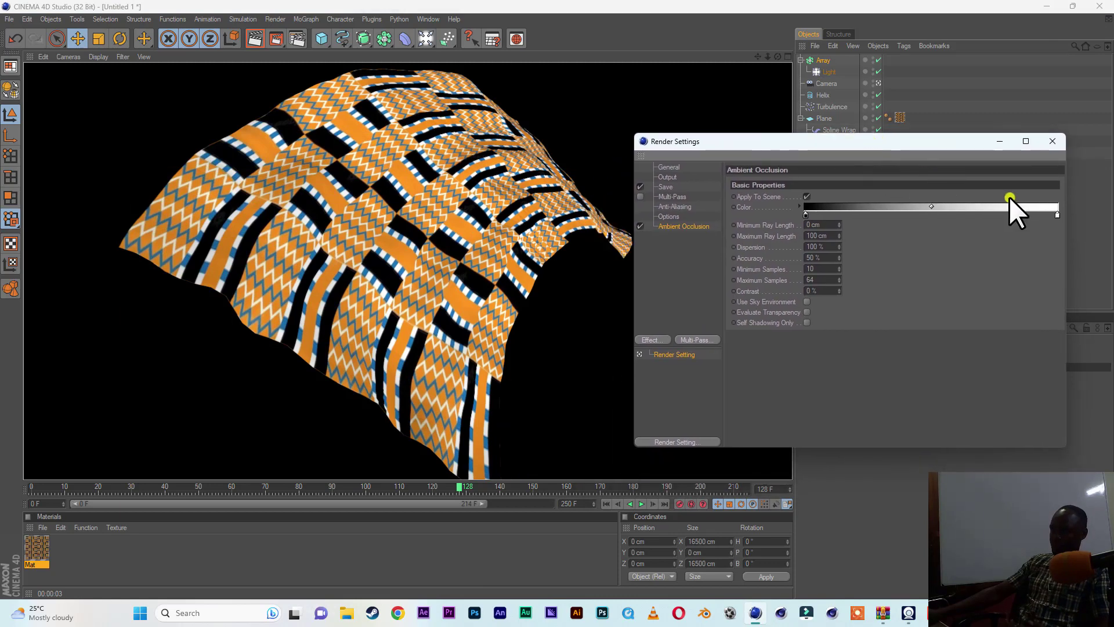
click(1053, 142)
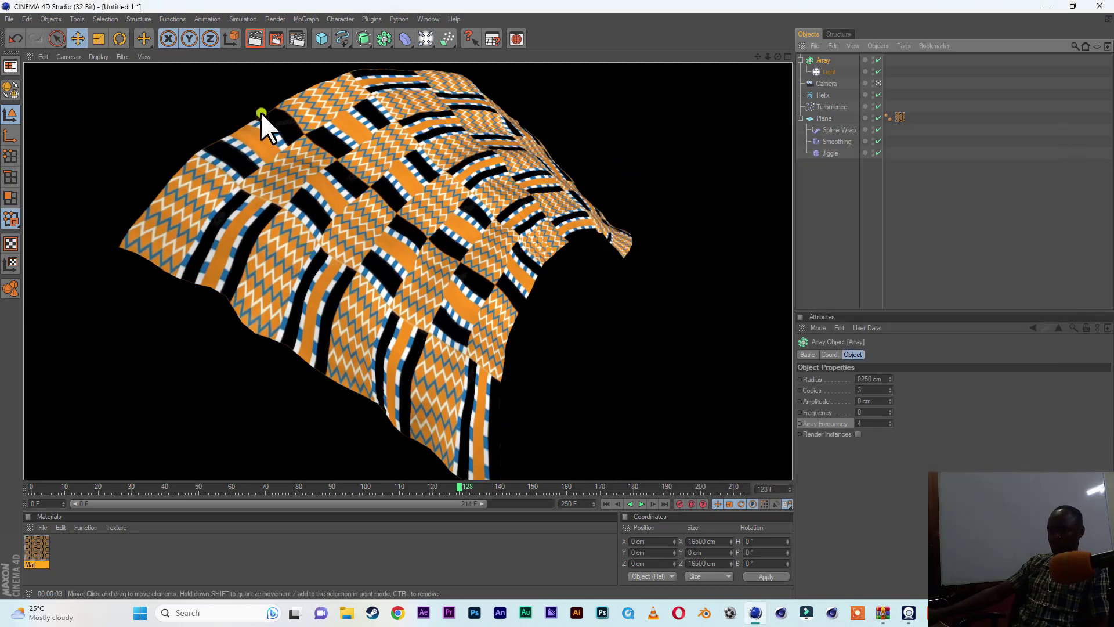
Step: Play the animation on to about frame 189 and return to the first frame
click(608, 504)
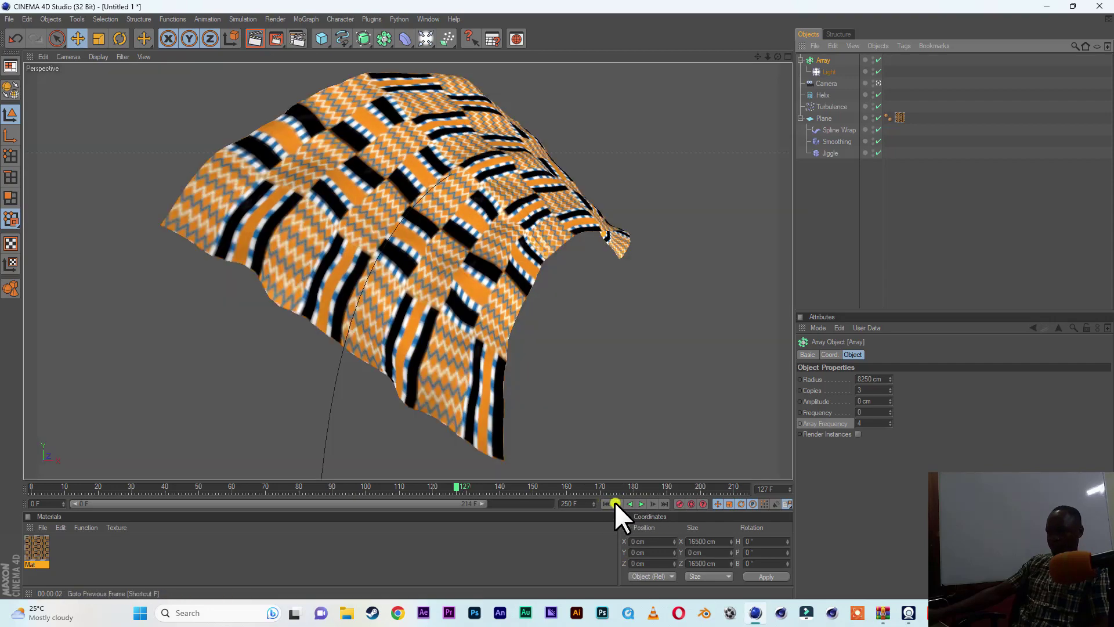
click(642, 501)
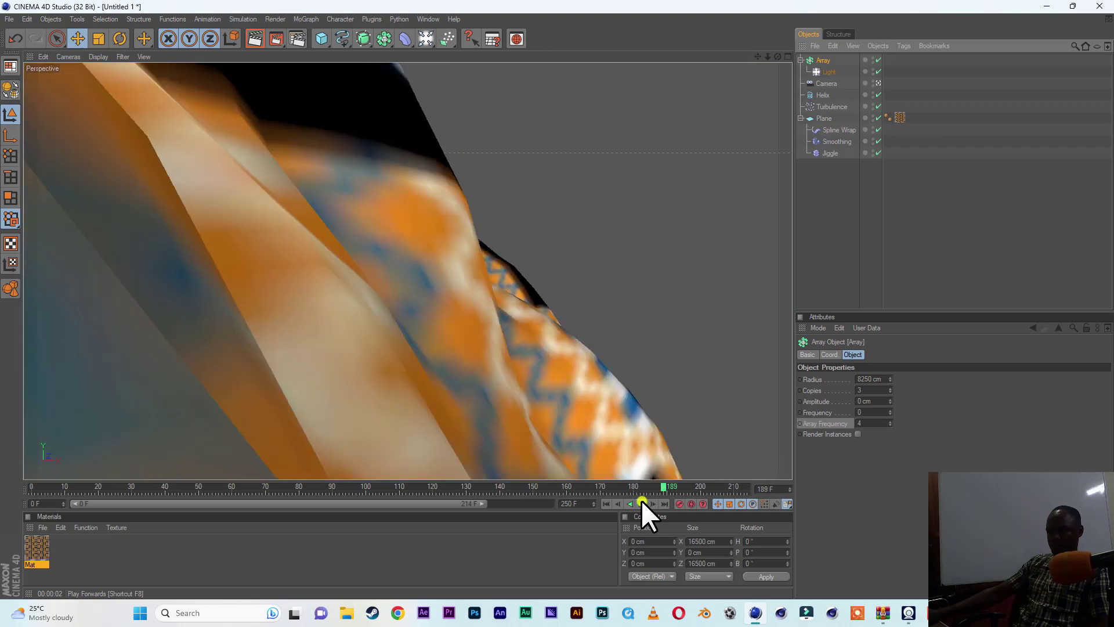
click(606, 503)
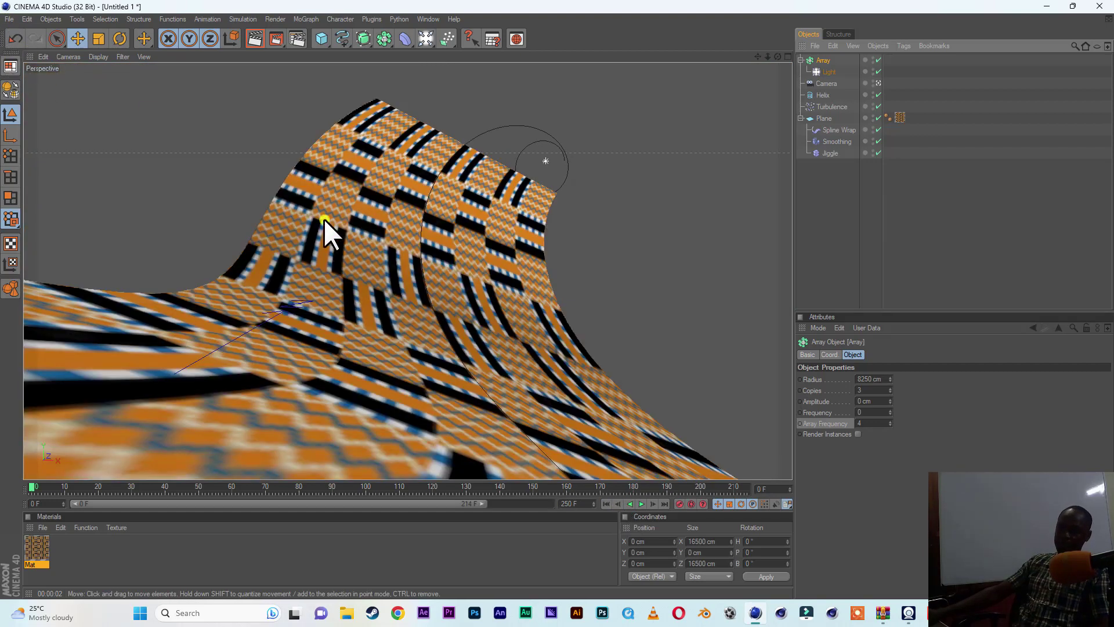
Step: Set the render output resolution to 300 pixels per inch in the render settings
click(297, 40)
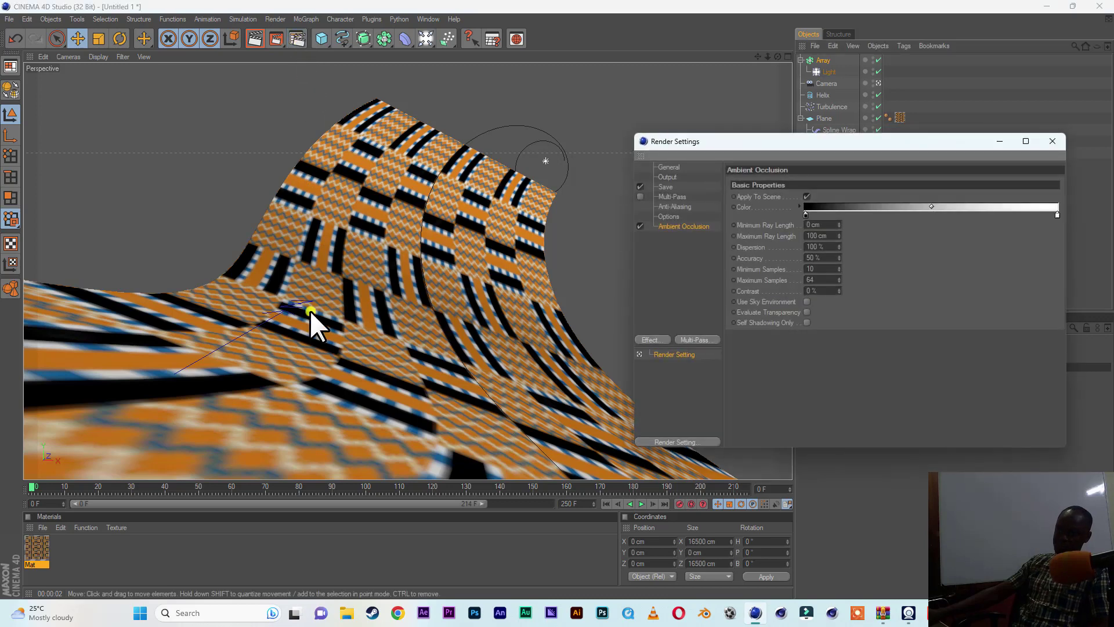
click(670, 176)
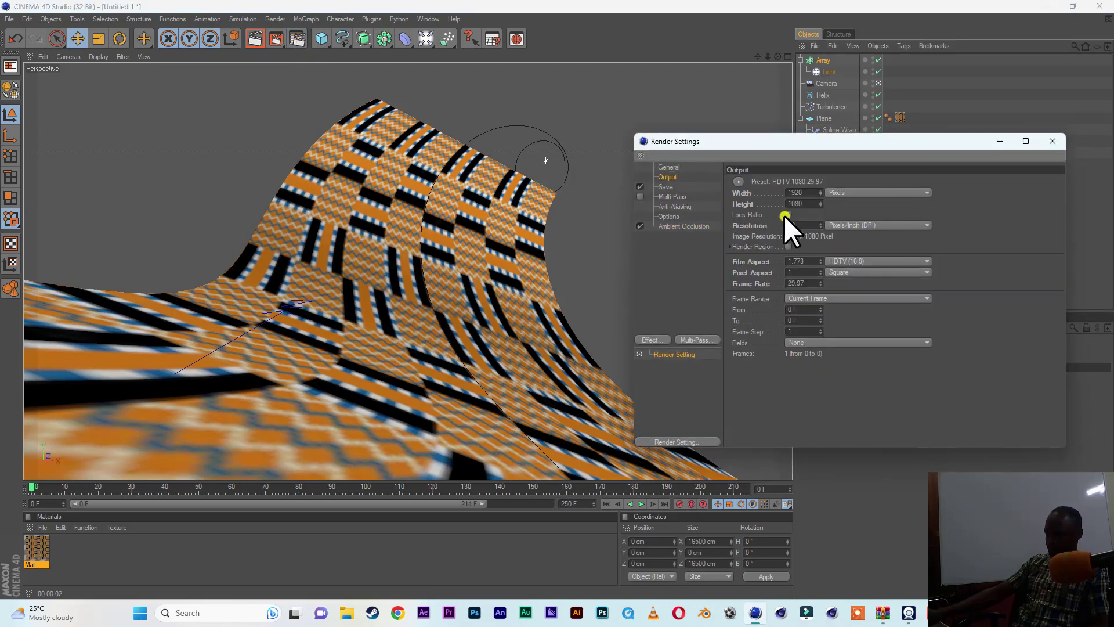
double_click(802, 226)
text(3)
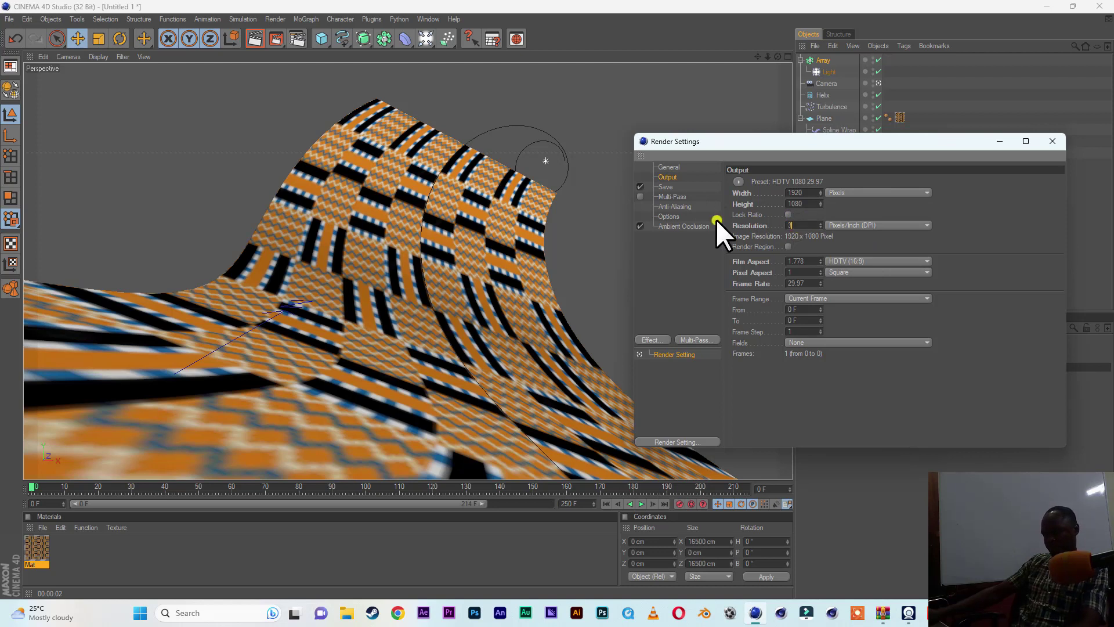
text(00)
key(Return)
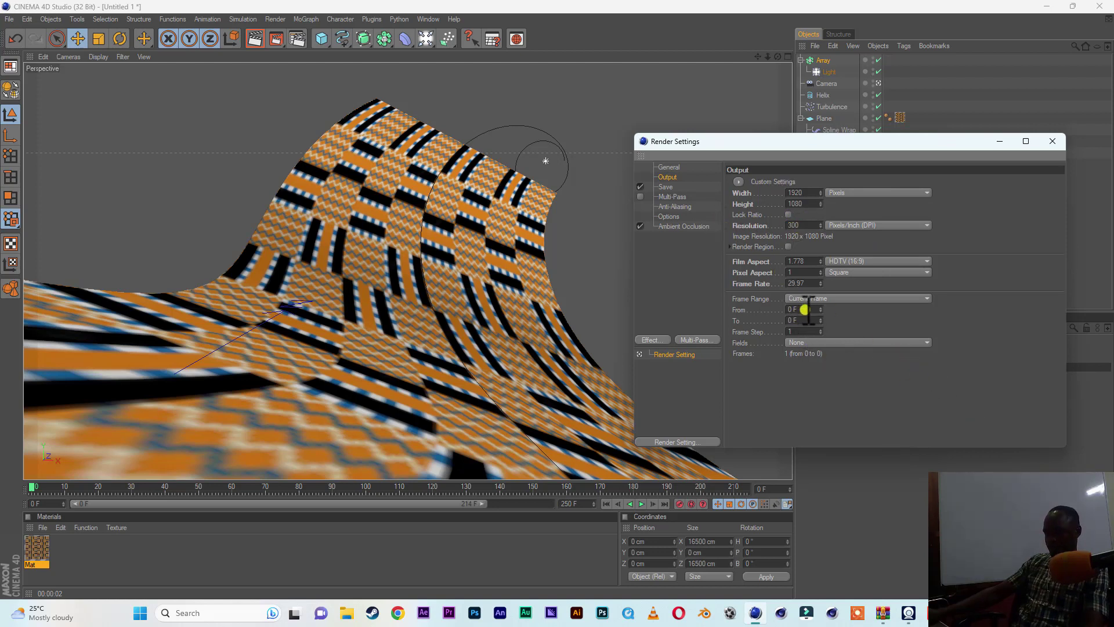
Step: Set the render output's frame range to run from frame 0 to frame 200
double_click(807, 309)
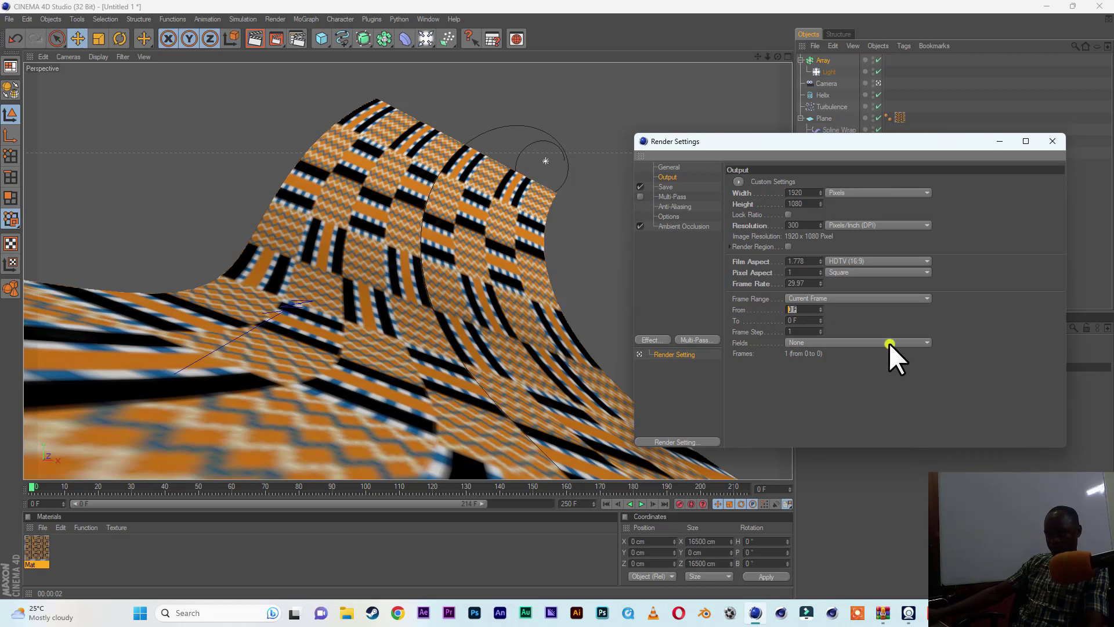
double_click(801, 320)
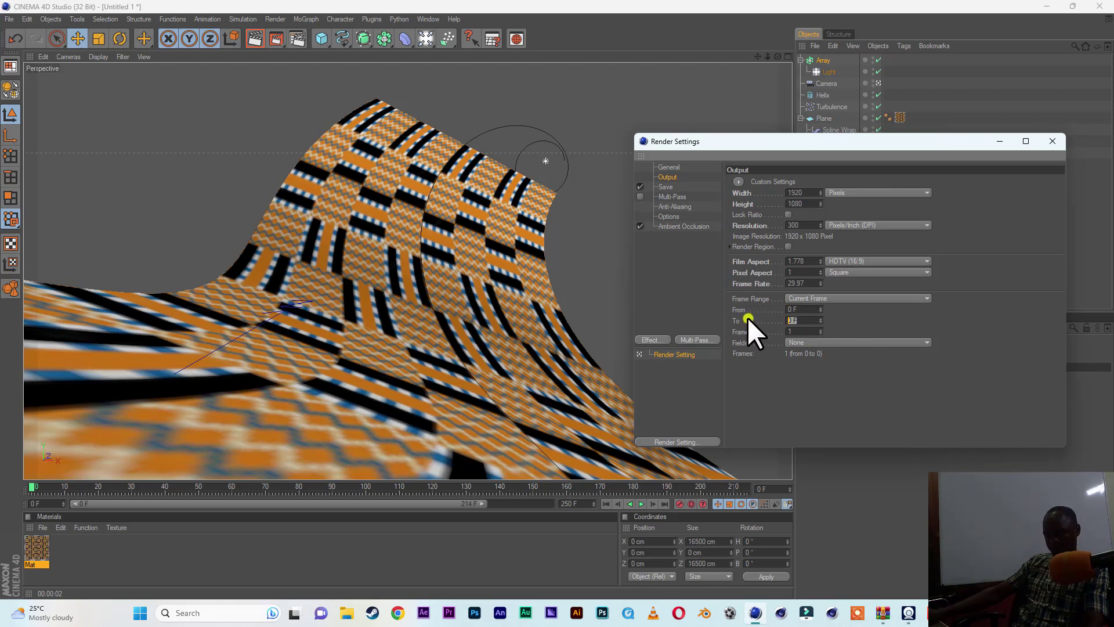
text(200)
key(Return)
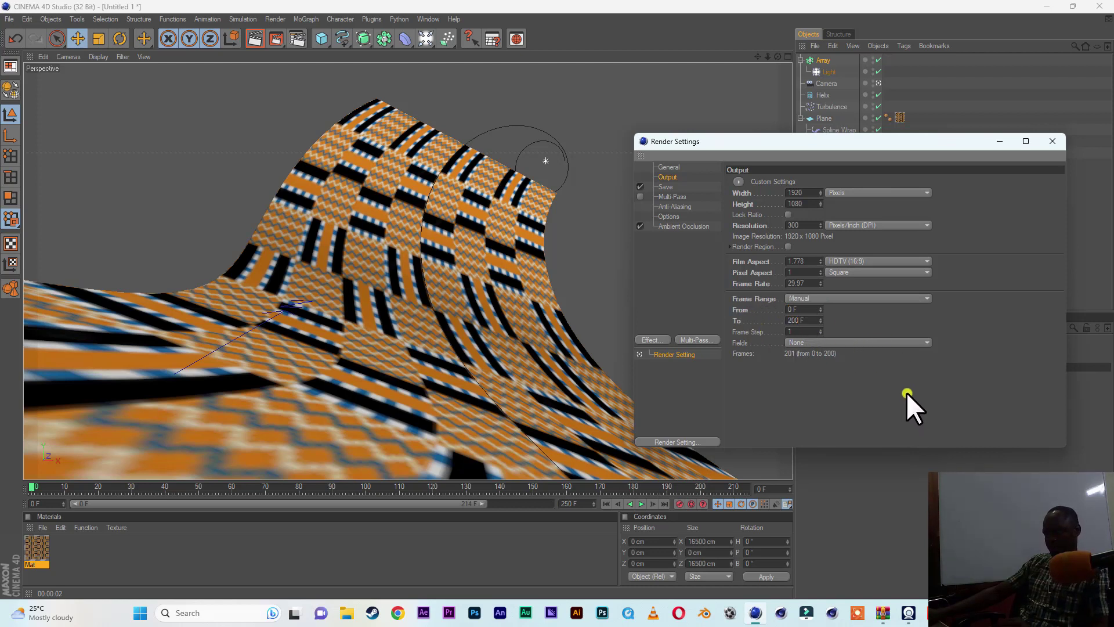
Step: Set the file format for the saved regular image to PNG
click(667, 186)
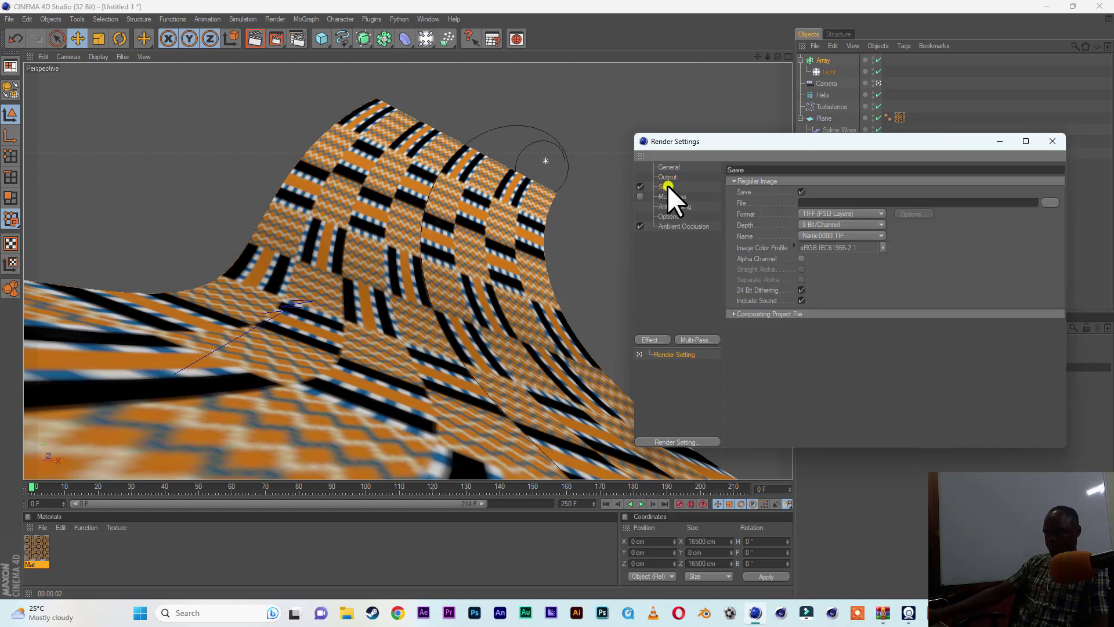
click(848, 213)
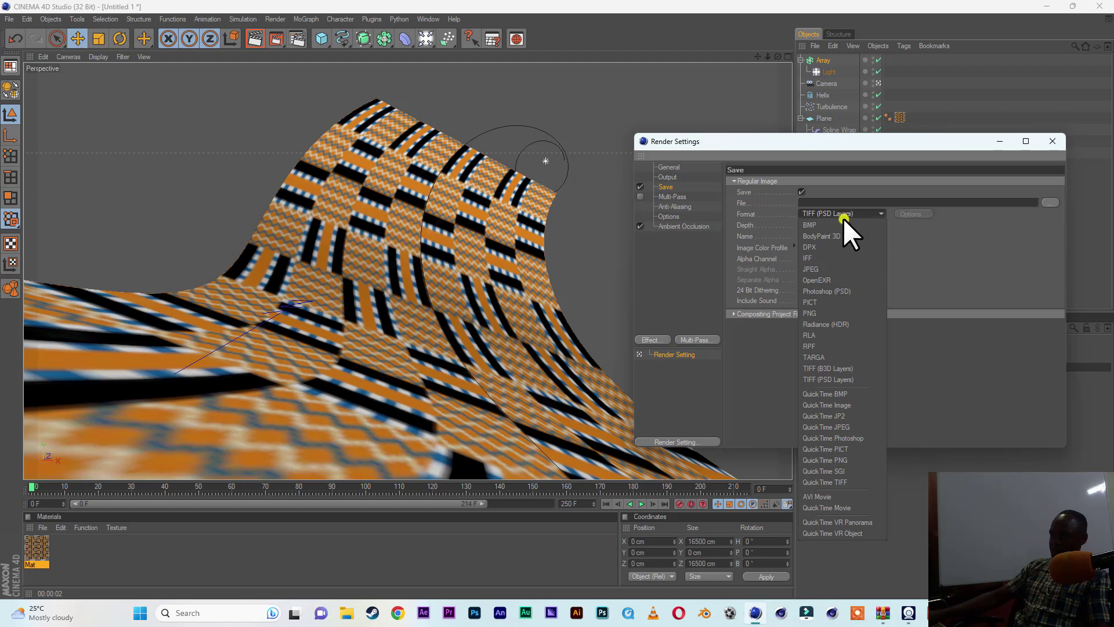
click(834, 312)
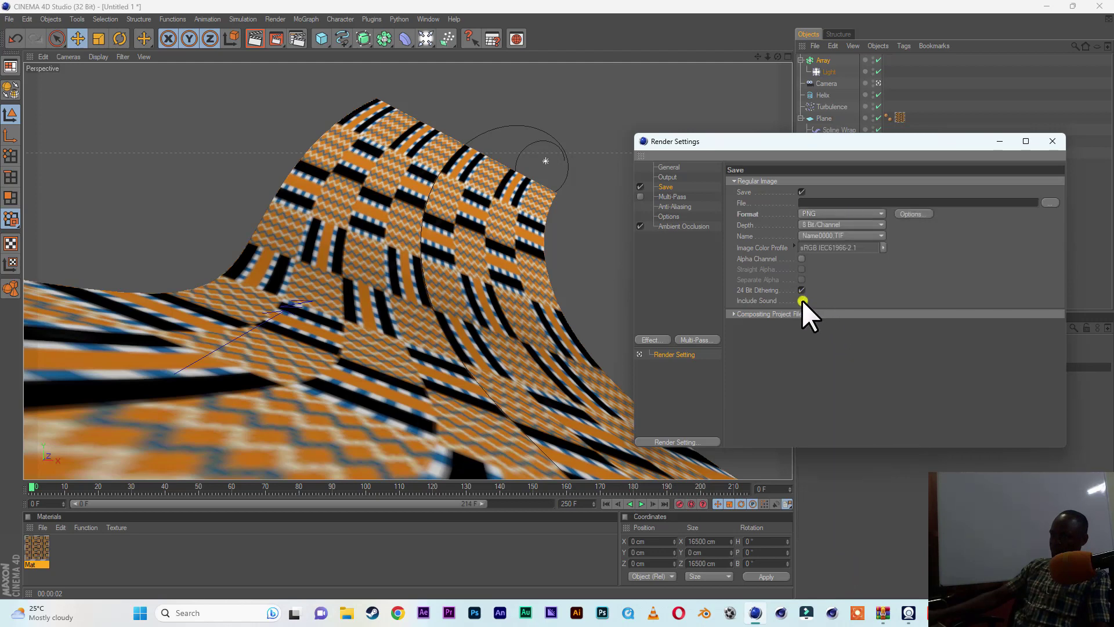
Step: Exclude sound from the saved regular image and enable its alpha channel in the render settings
click(802, 300)
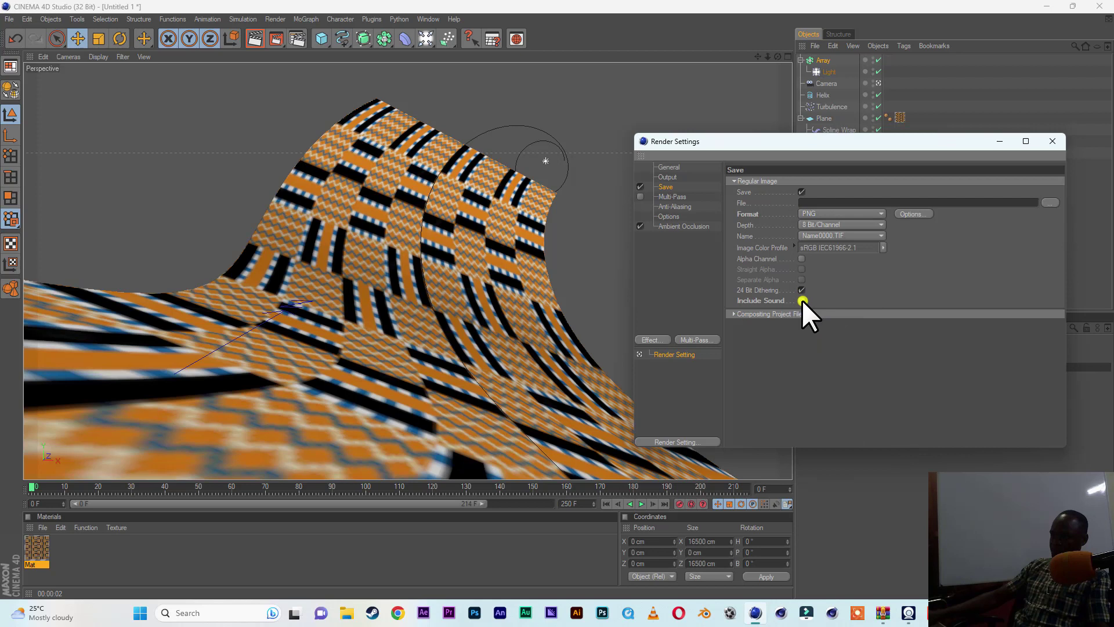
click(802, 258)
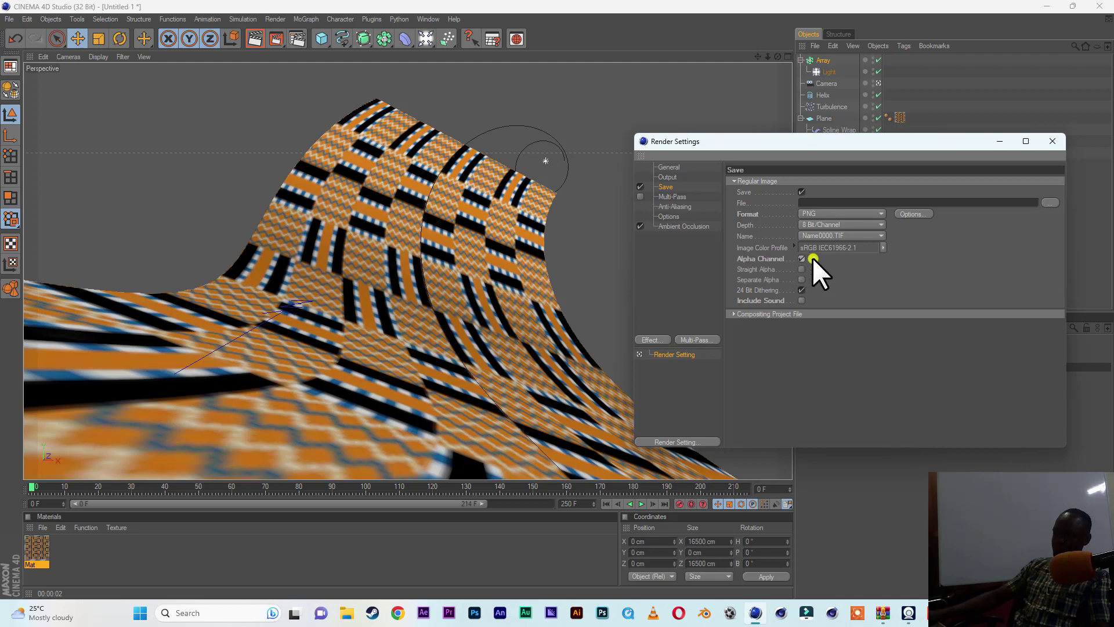
Step: Set the render's save file to cloth in the gtv folder on the Desktop and close the render settings
click(1052, 203)
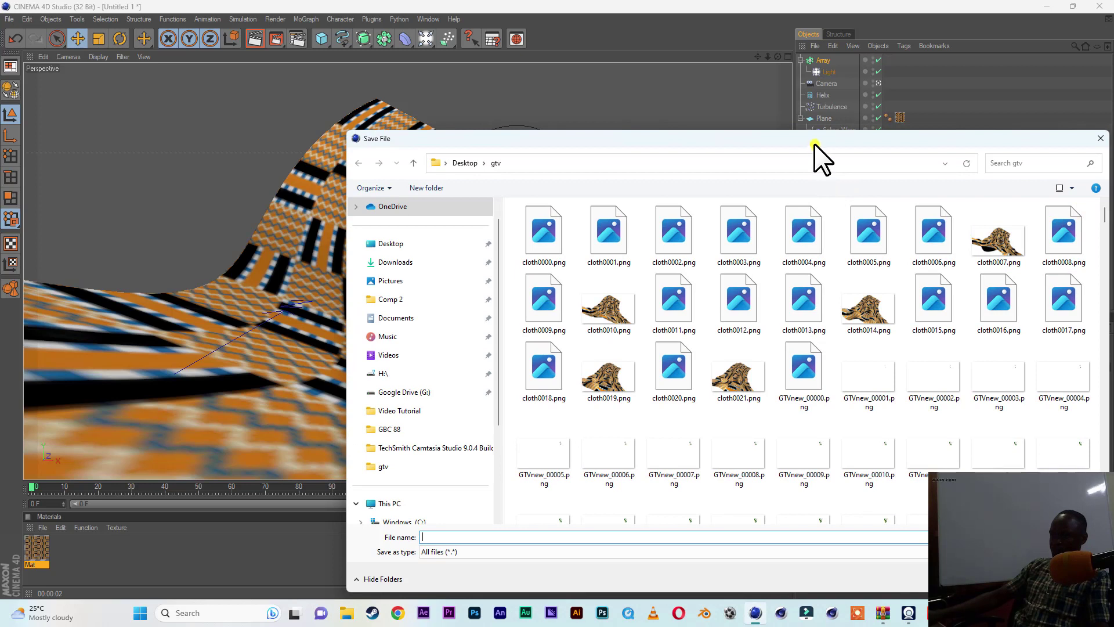
drag(815, 144, 781, 143)
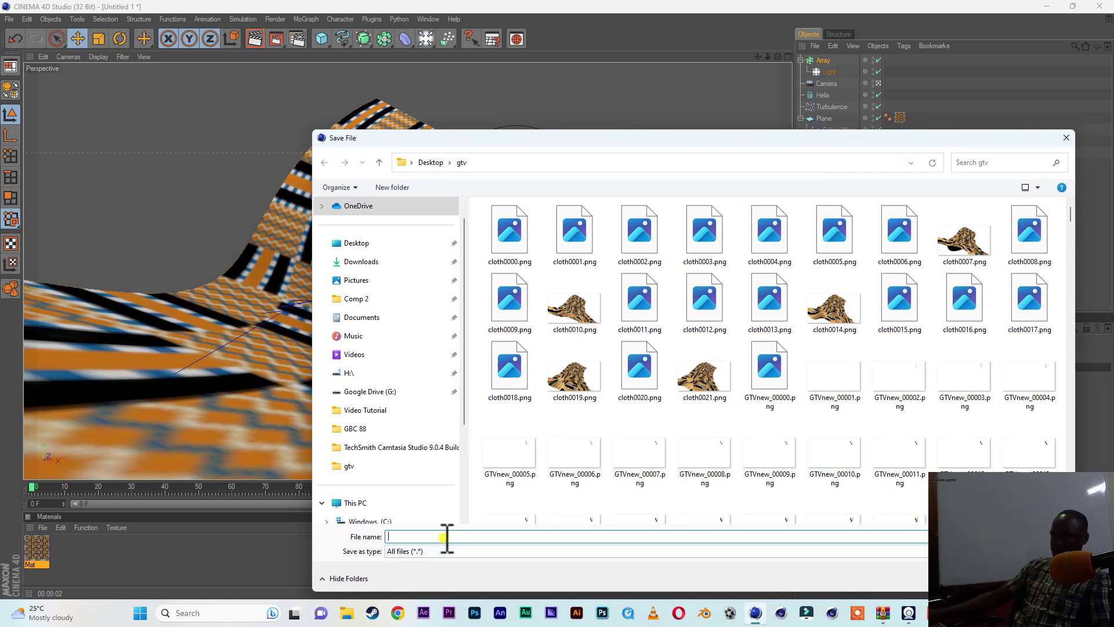
text(cloth)
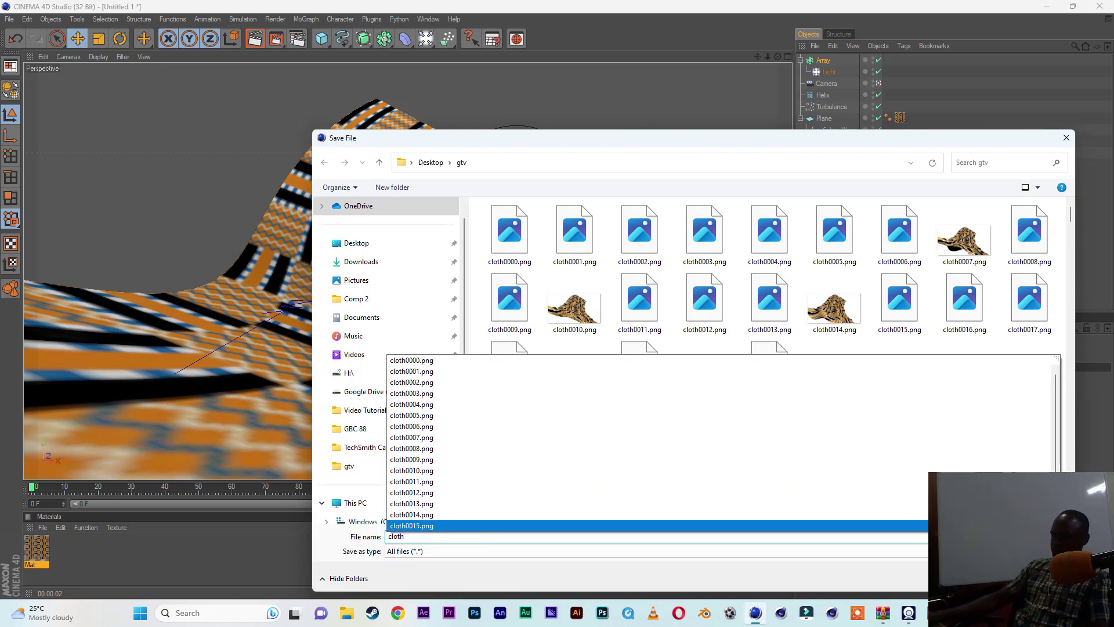
key(Return)
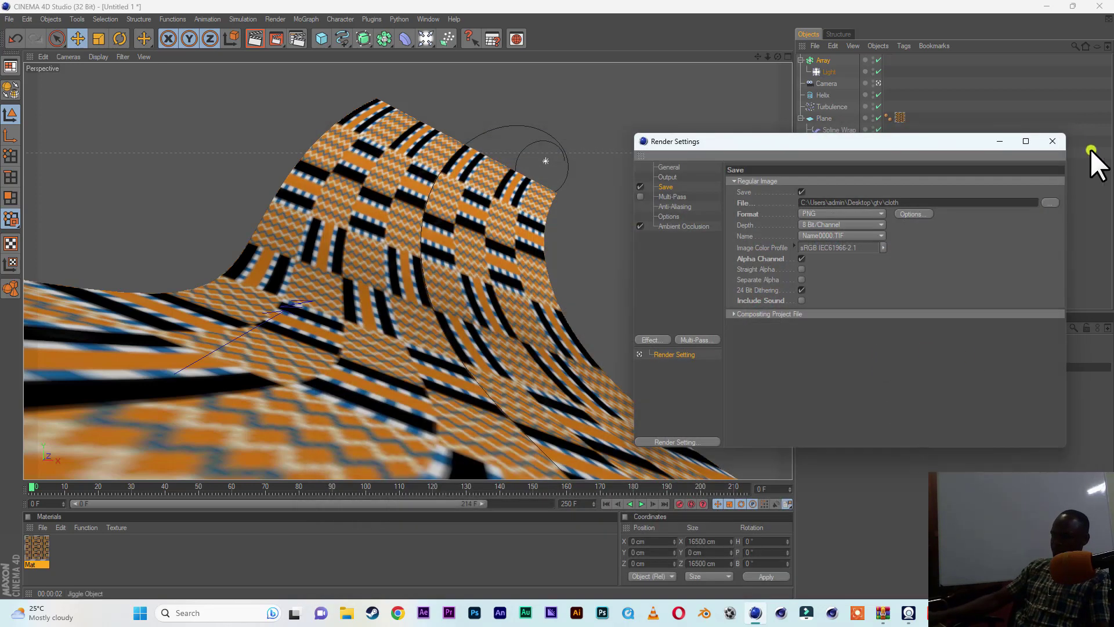
click(1060, 143)
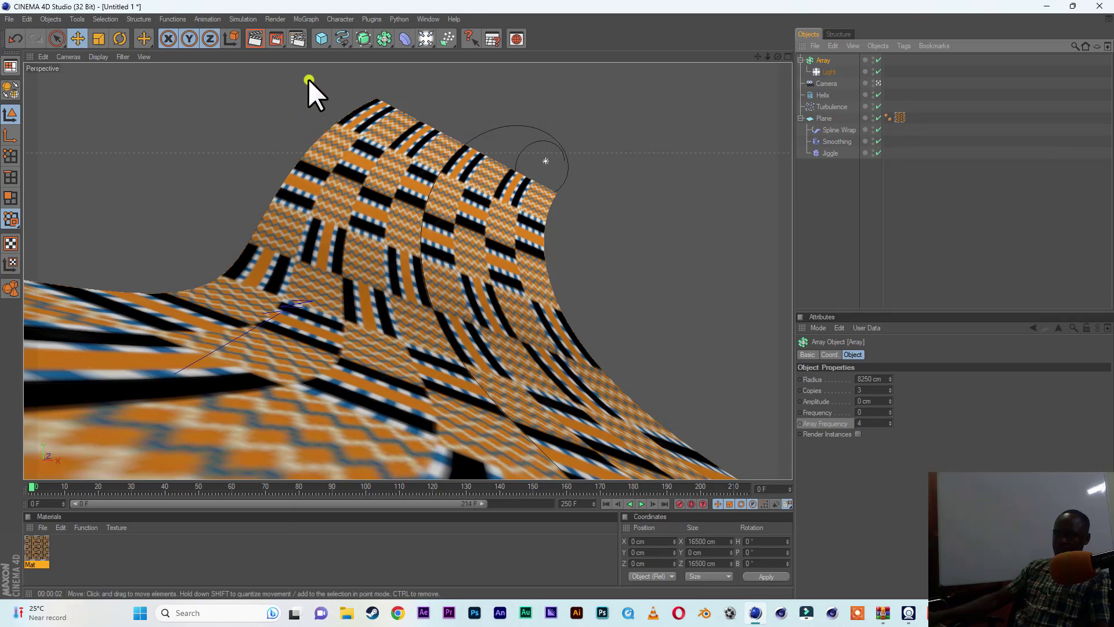
Step: Render the animation to the Picture Viewer, allowing the existing cloth PNG files to be overwritten
click(275, 38)
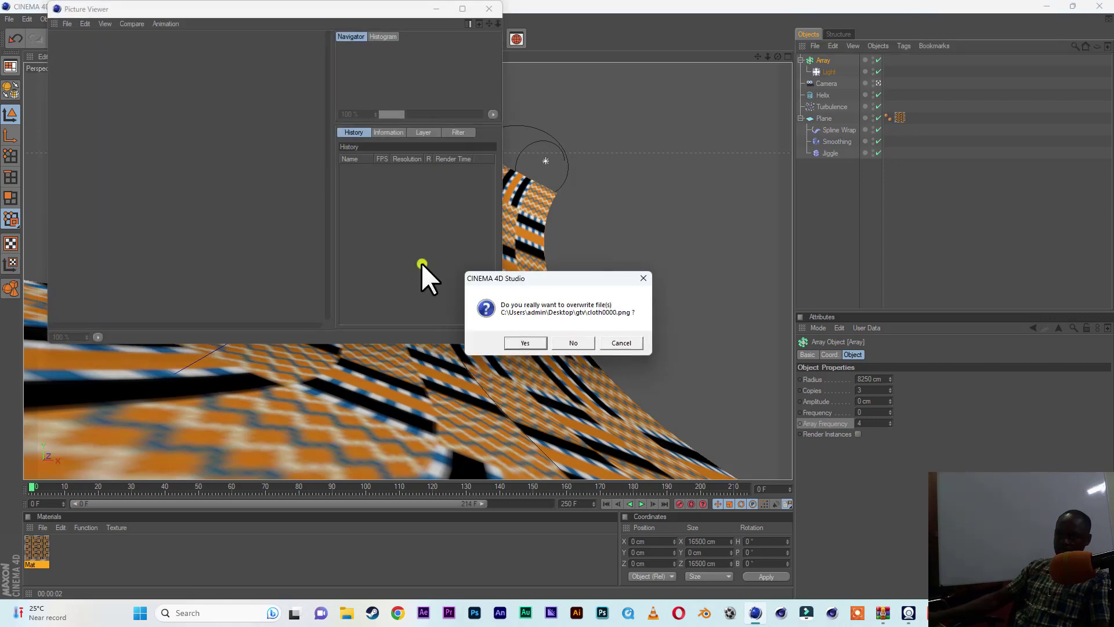
click(529, 342)
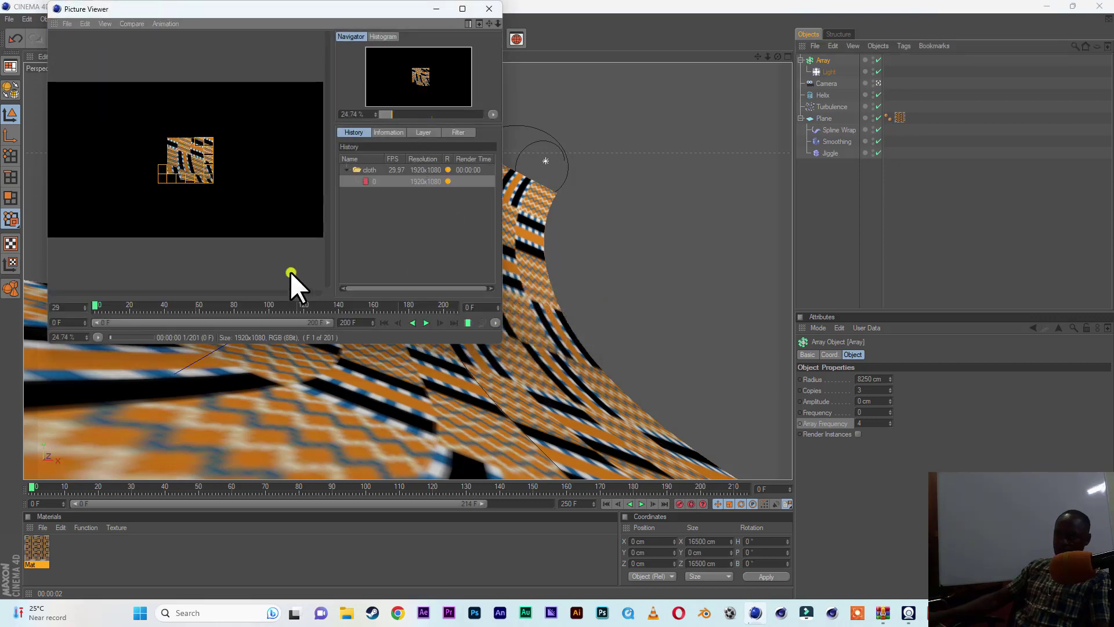